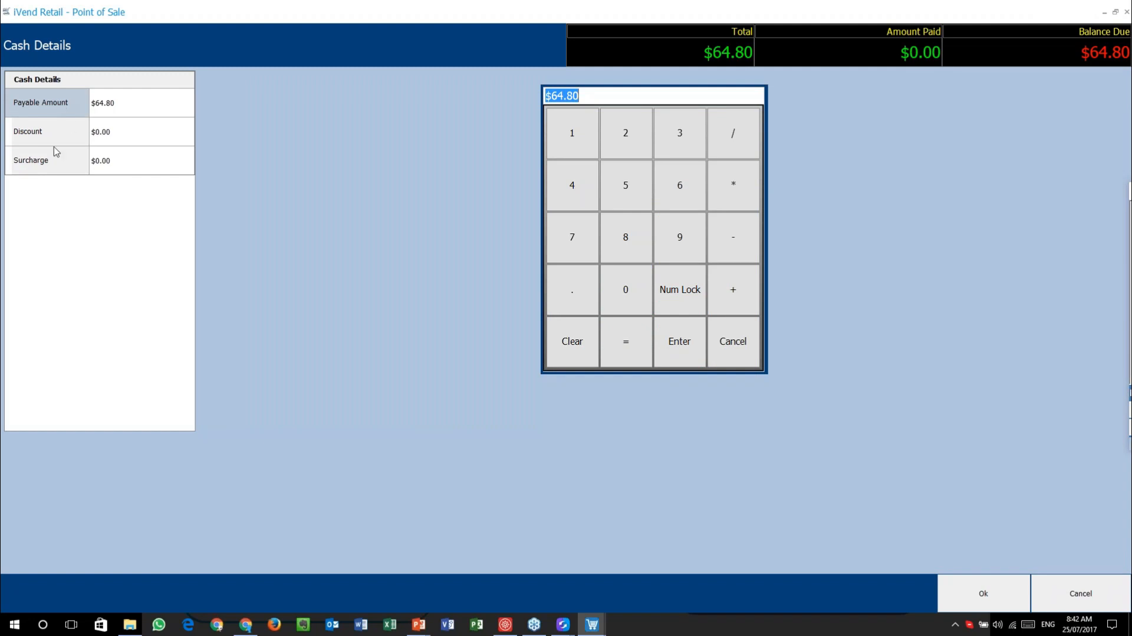
- Dismiss the amount keypad by selecting the Surcharge row in Cash Details
click(42, 172)
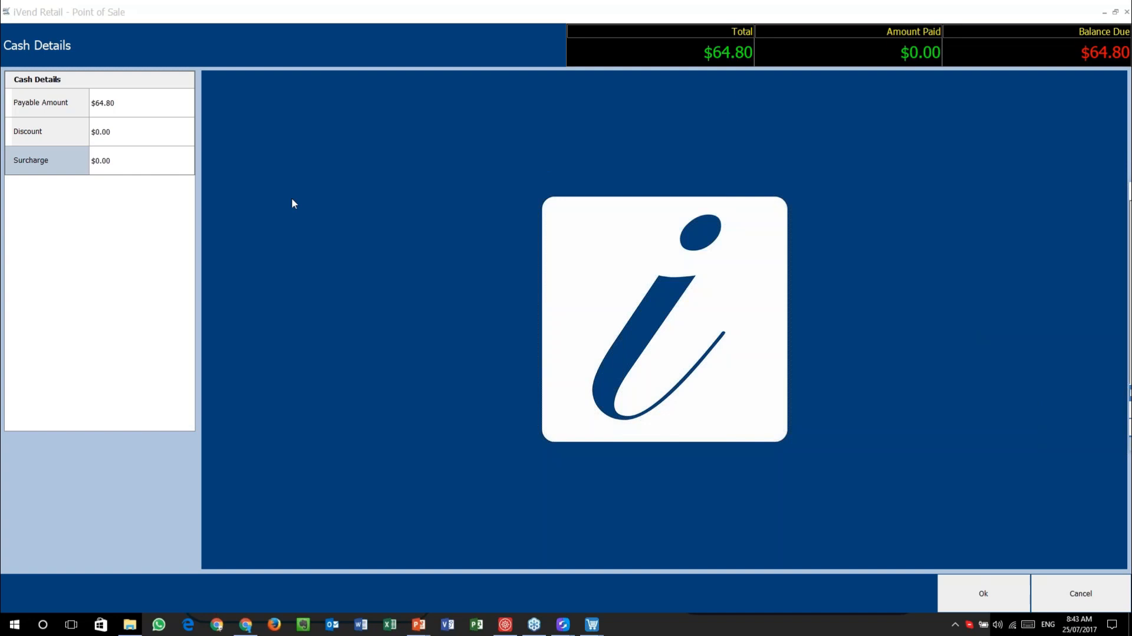
- Compare the payment's Discount and Surcharge lines, then switch to the Management Console's Donation record
click(74, 132)
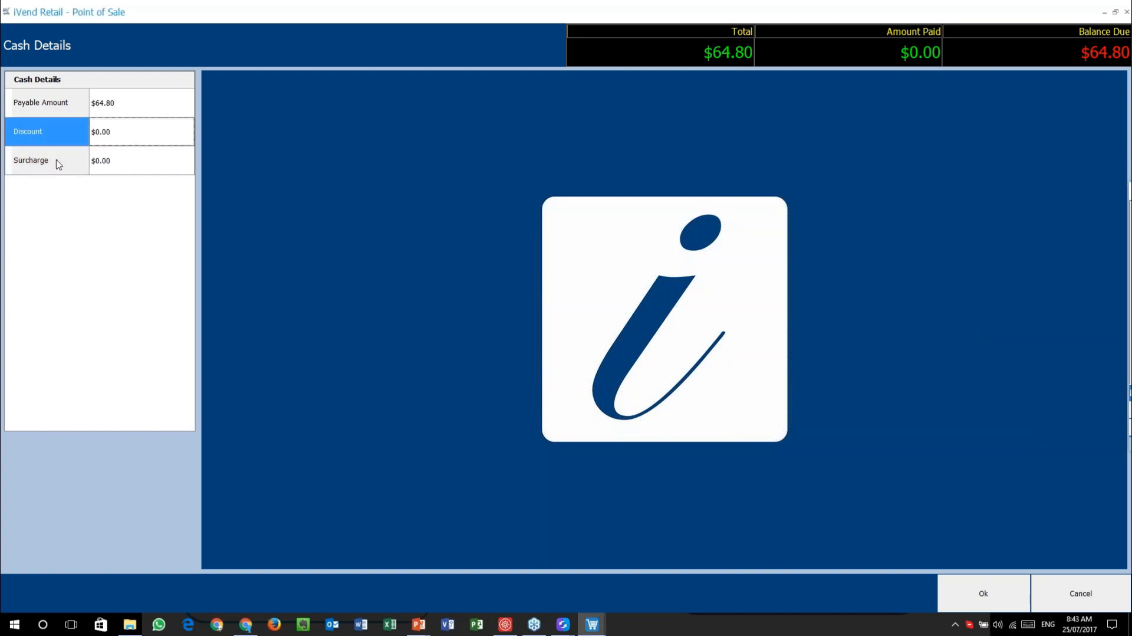
click(56, 165)
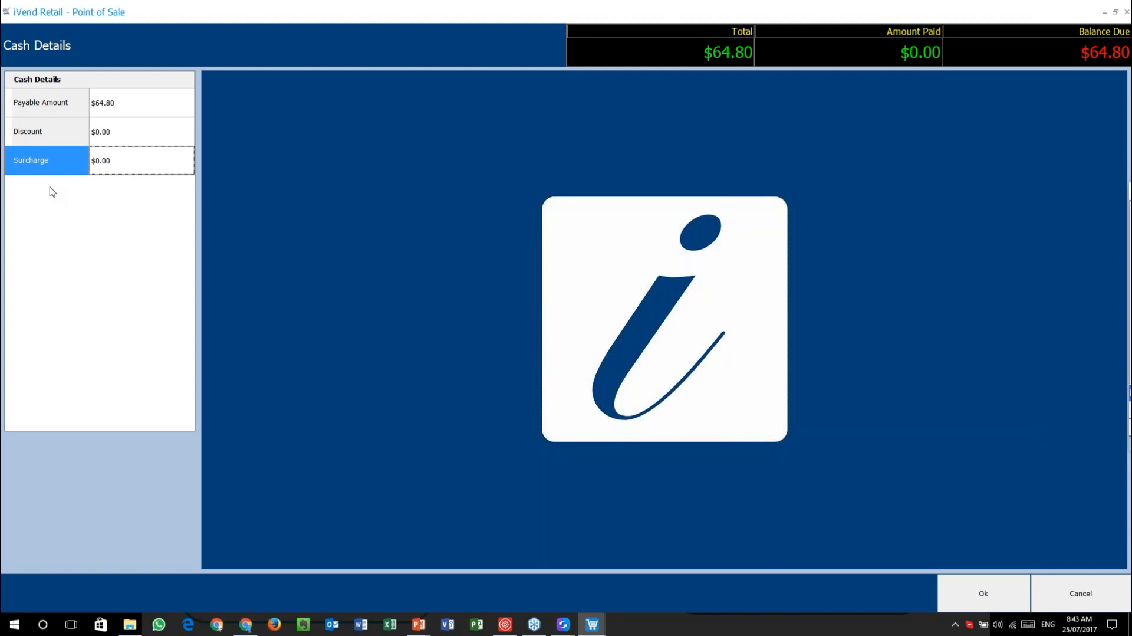
click(62, 126)
click(62, 161)
click(65, 127)
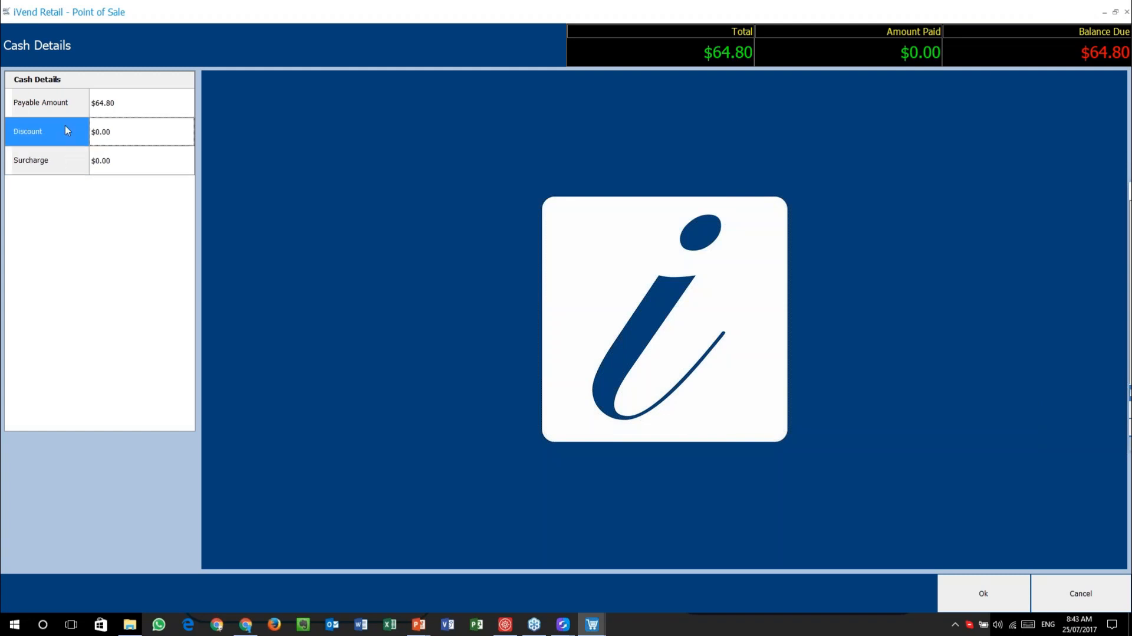
click(59, 170)
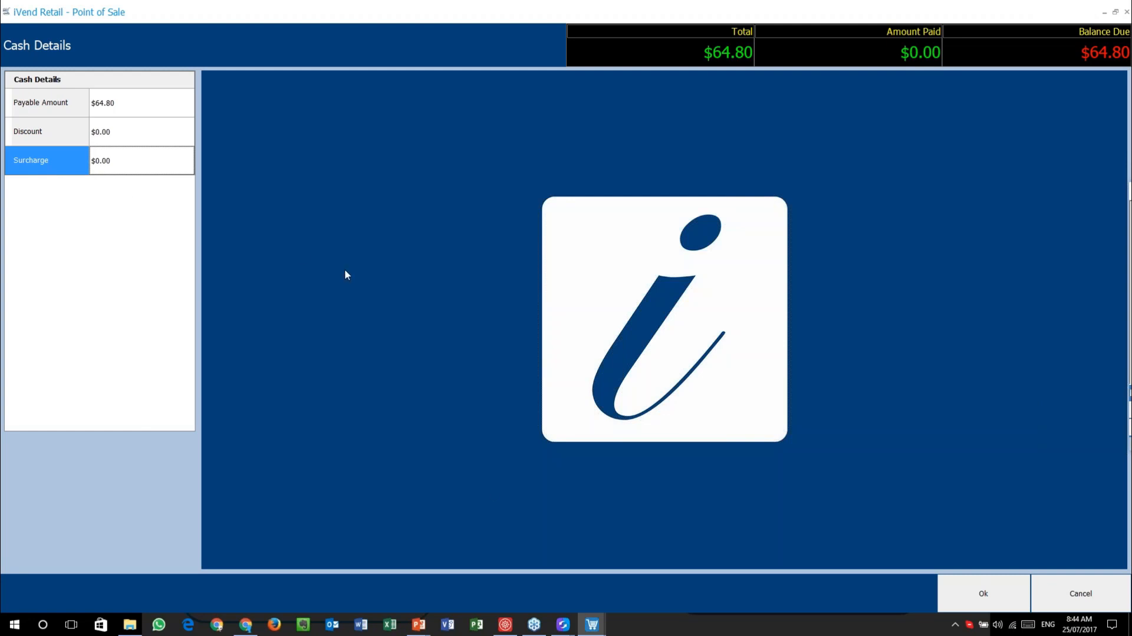
click(505, 624)
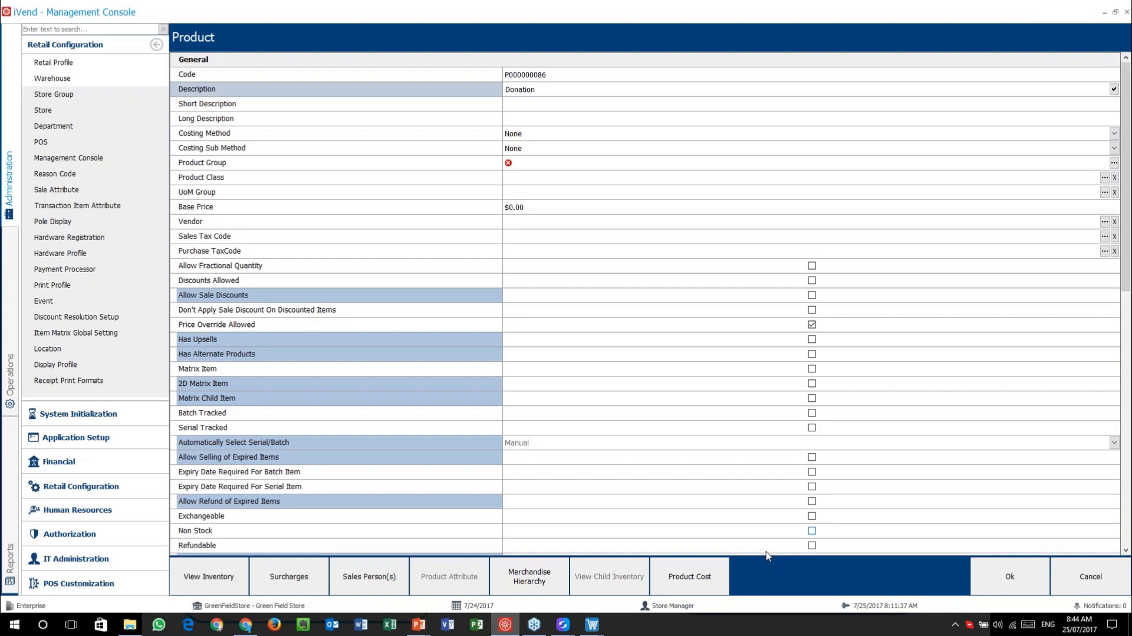
- Close the Donation product, Product Search, Retail Profile and its search without saving
click(1119, 588)
click(1119, 588)
click(1119, 588)
click(1118, 588)
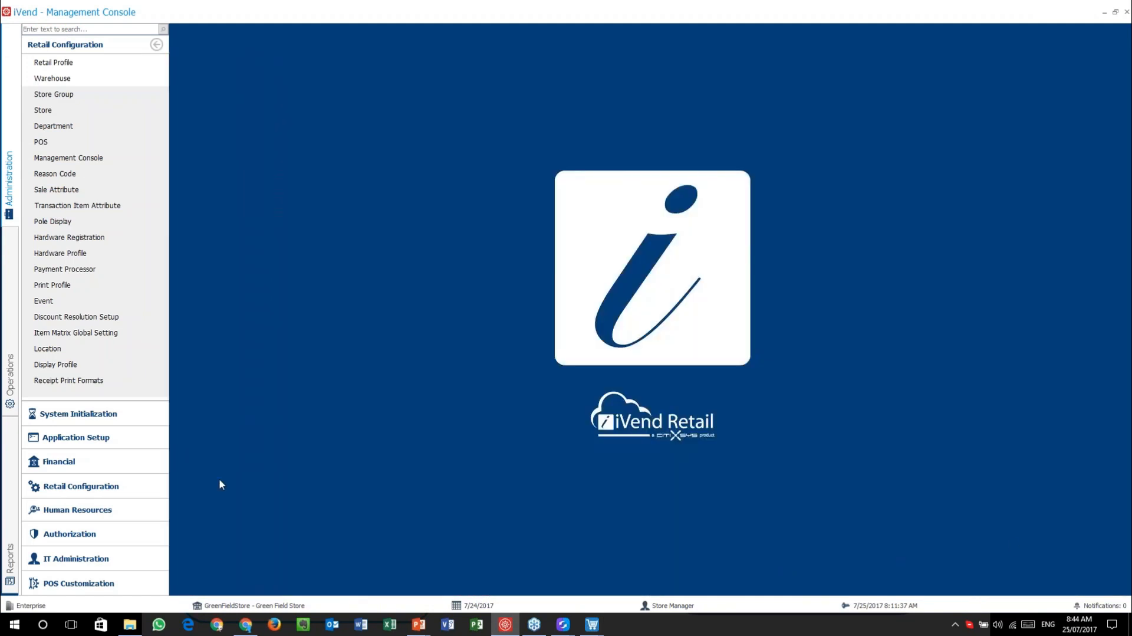
- Open the CREDIT CARD payment type for editing from Financial > Payment Type
click(109, 461)
click(82, 95)
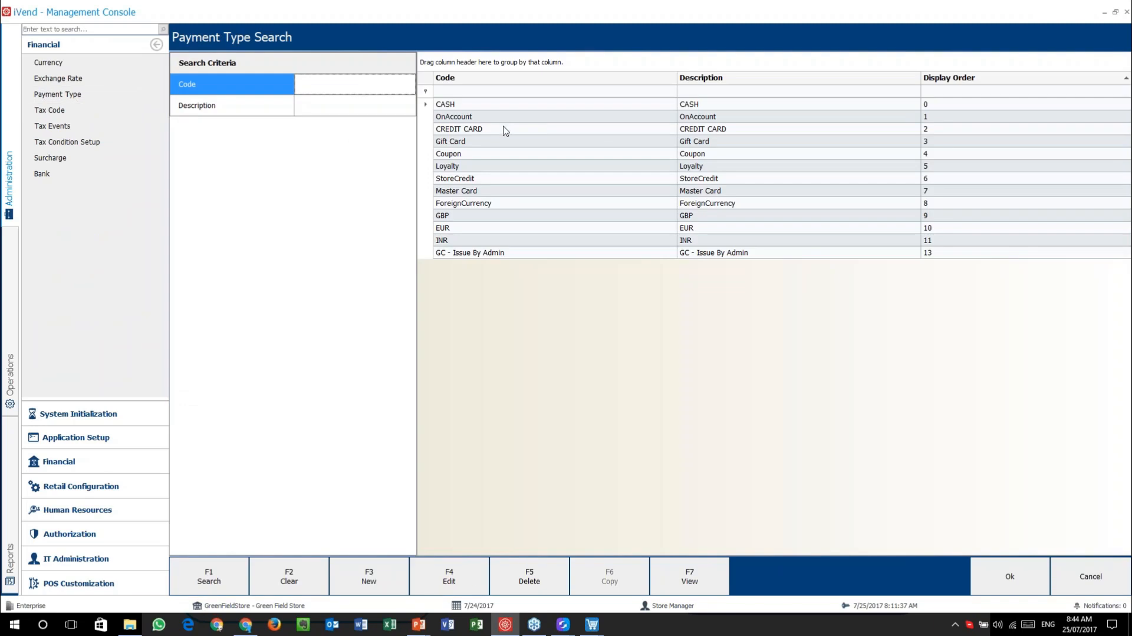
click(505, 129)
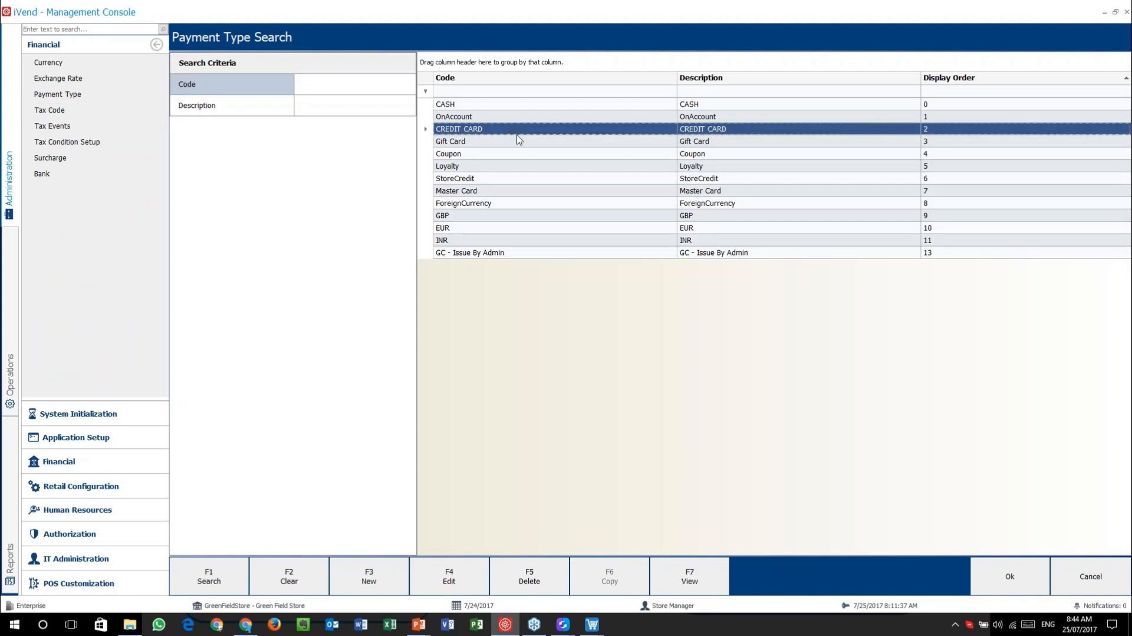
click(449, 576)
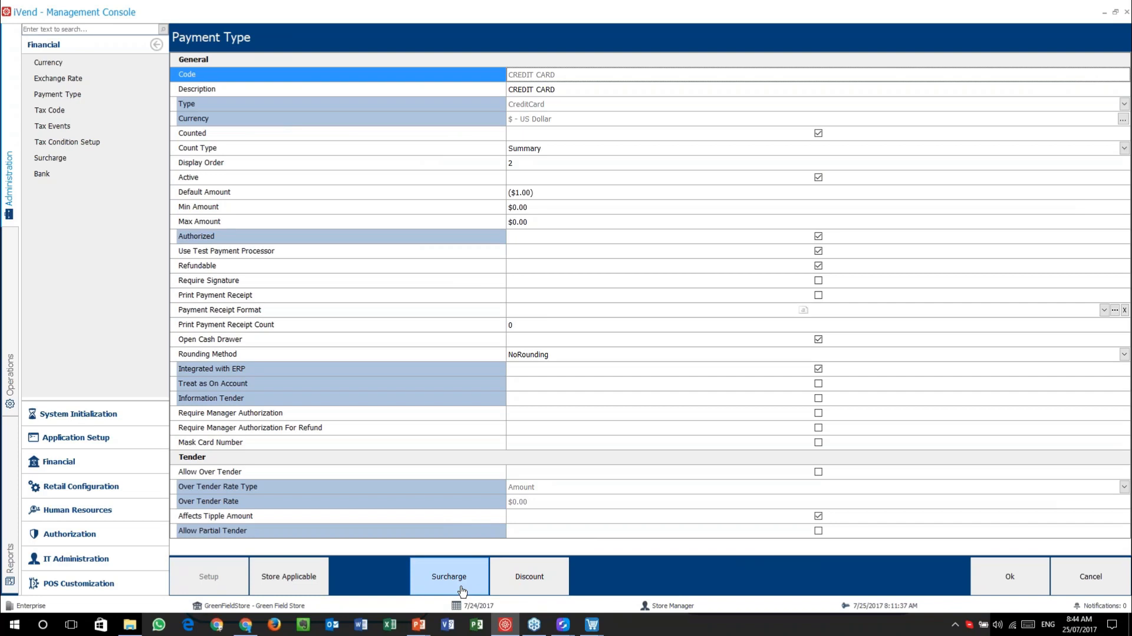
- Add a trial CREDIT CARD surcharge row and check the empty surcharge lookup
click(440, 575)
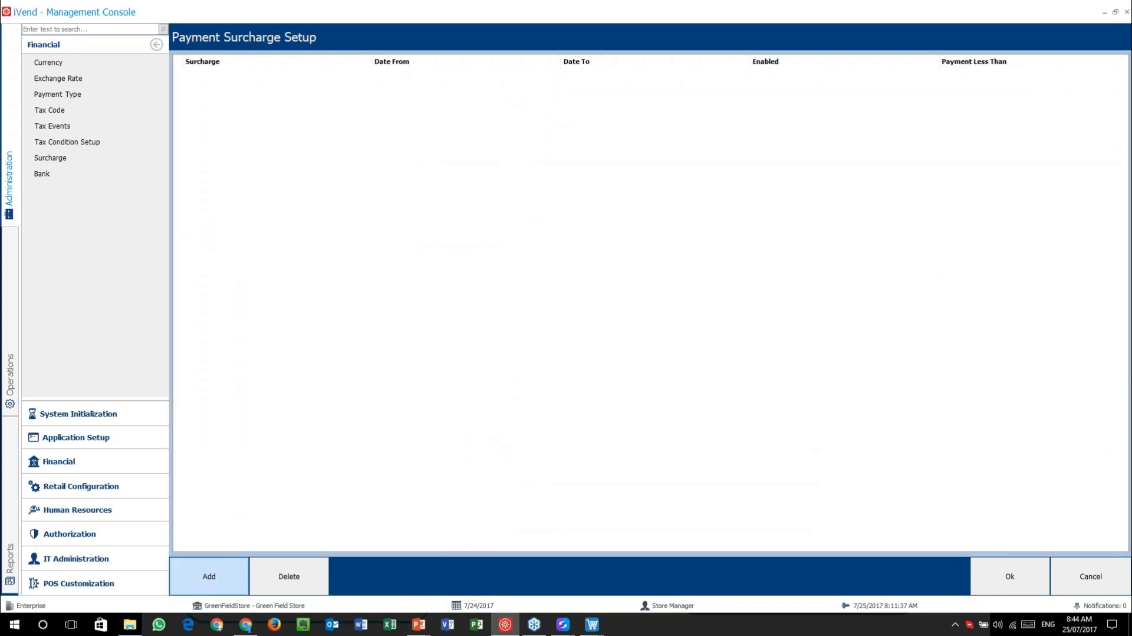
click(186, 586)
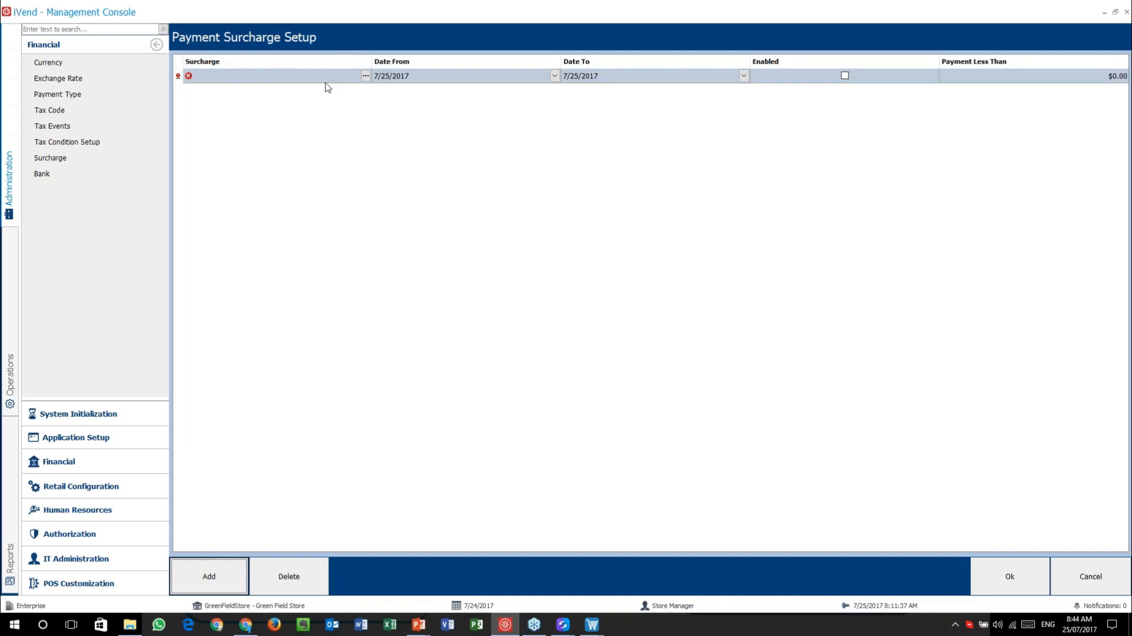
click(365, 76)
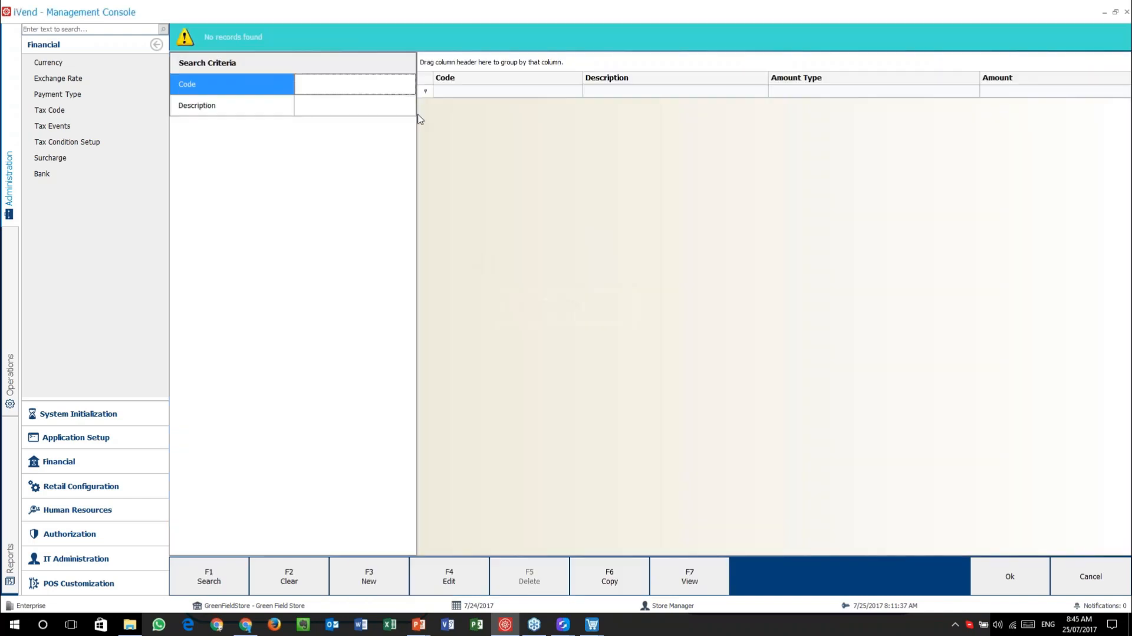
click(1088, 576)
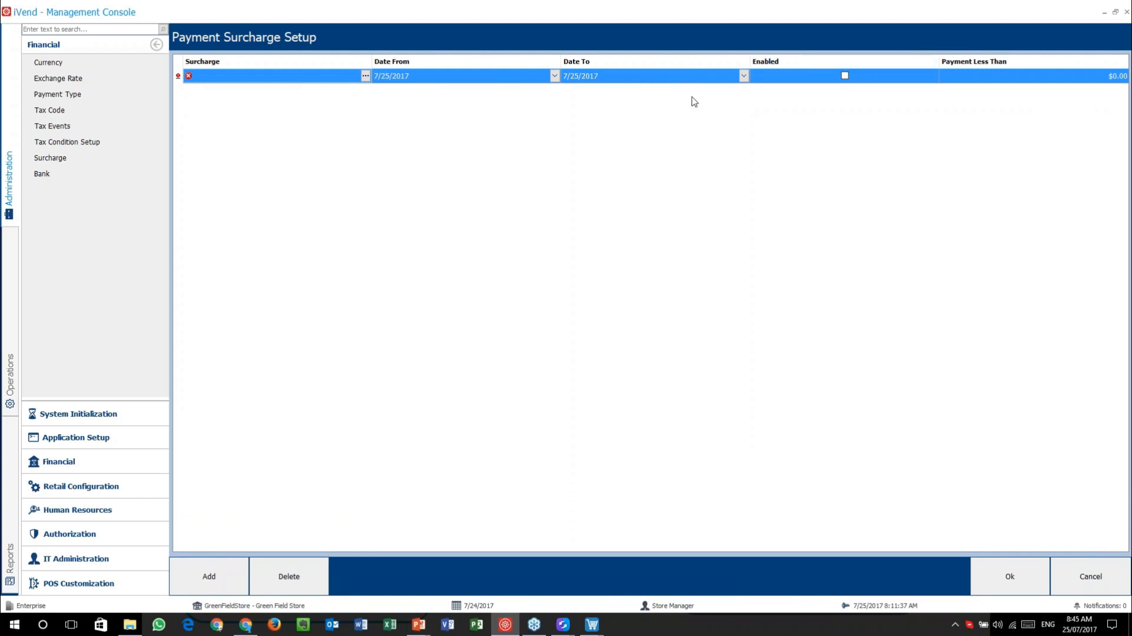
- Select the Payment Less Than value, discard the surcharge setup, and bring up Discount setup
click(1033, 74)
click(1029, 79)
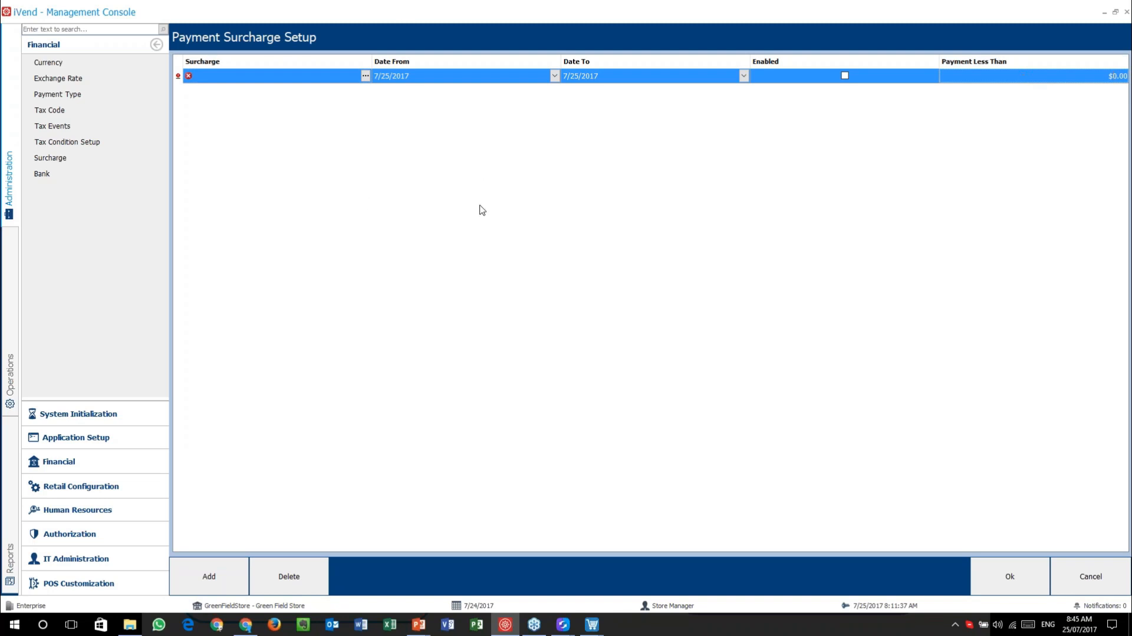
click(1091, 576)
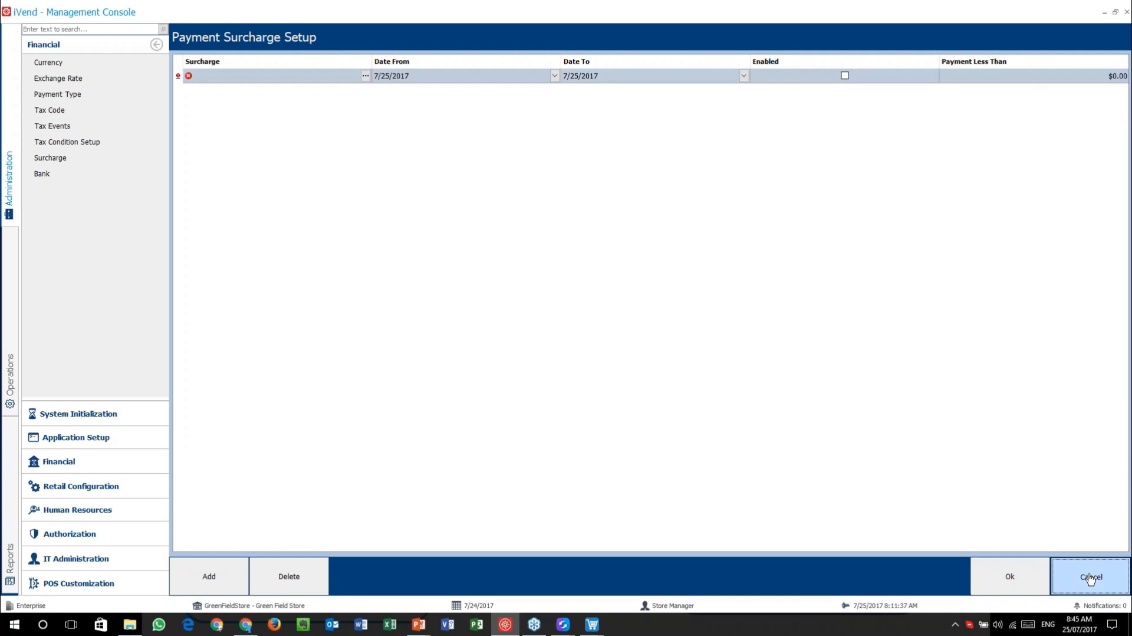
click(554, 576)
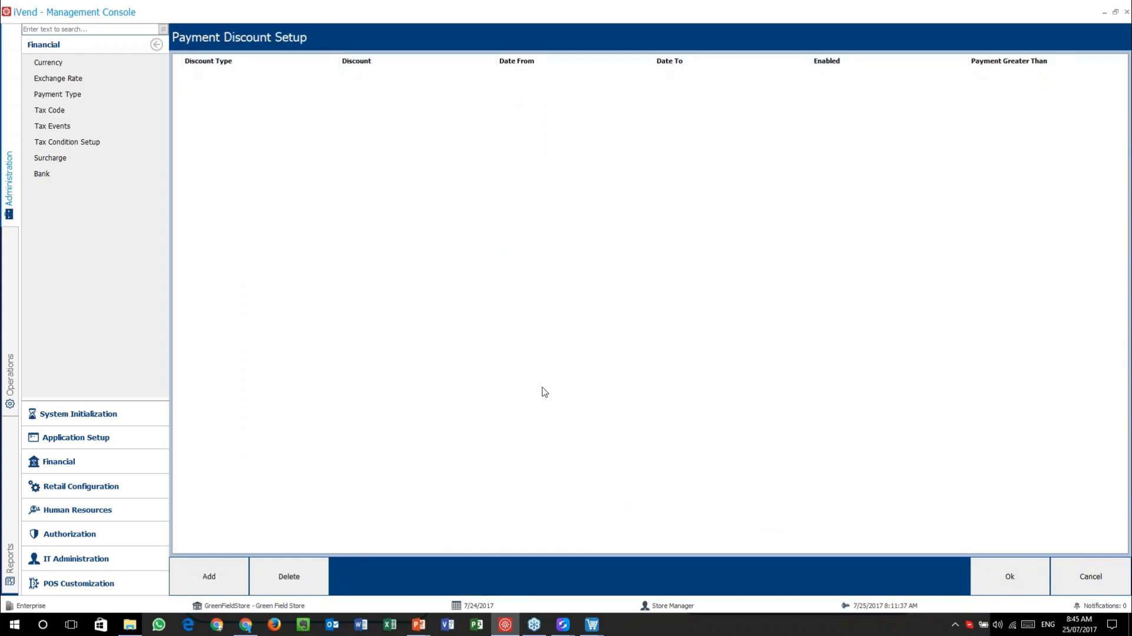
- Add an Amount-type discount row, move to Payment Greater Than, then cancel unsaved
click(209, 576)
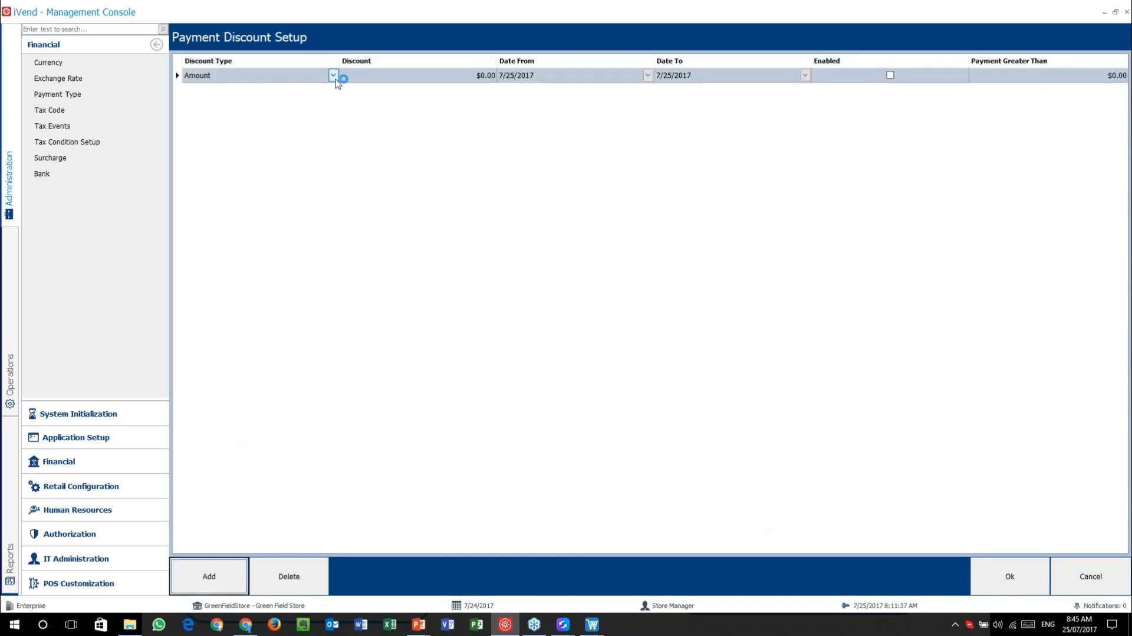
click(333, 76)
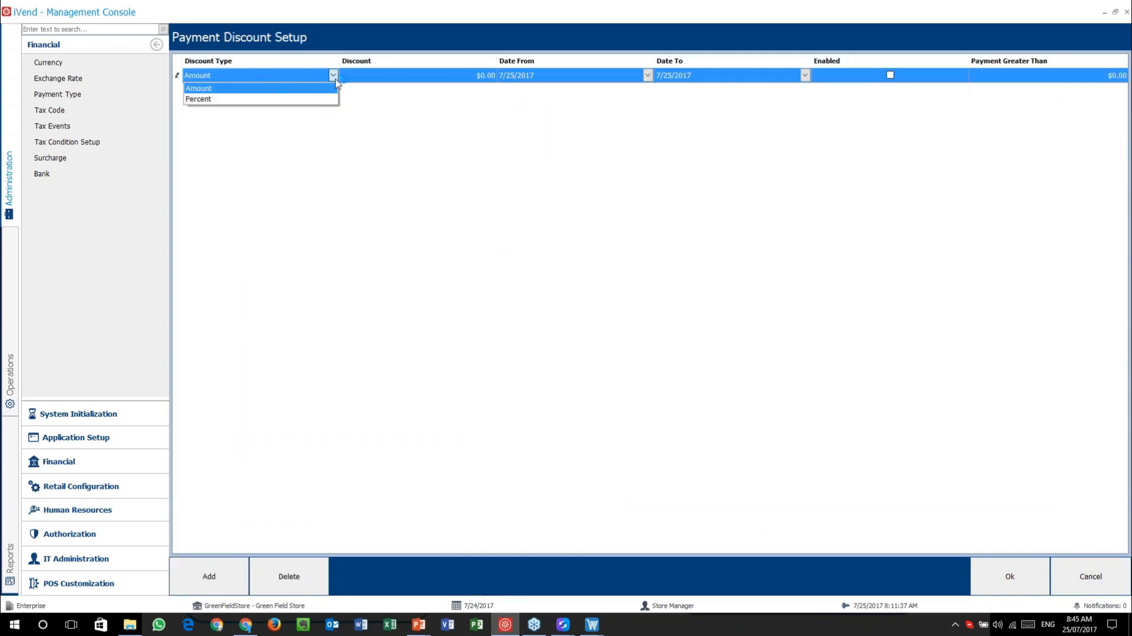
click(411, 77)
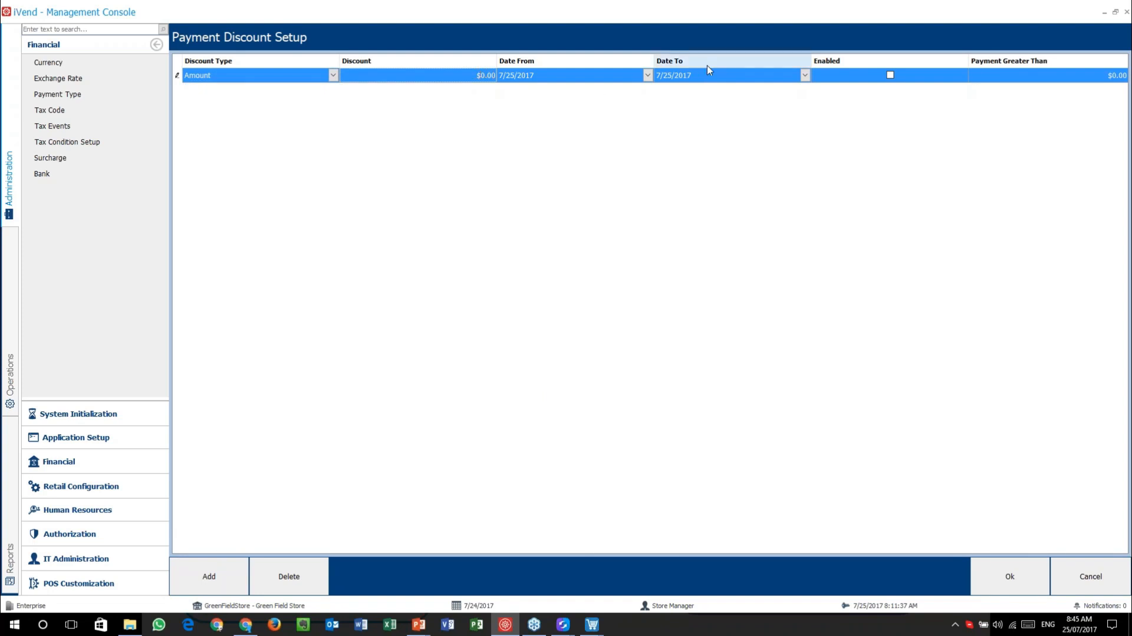
click(1044, 76)
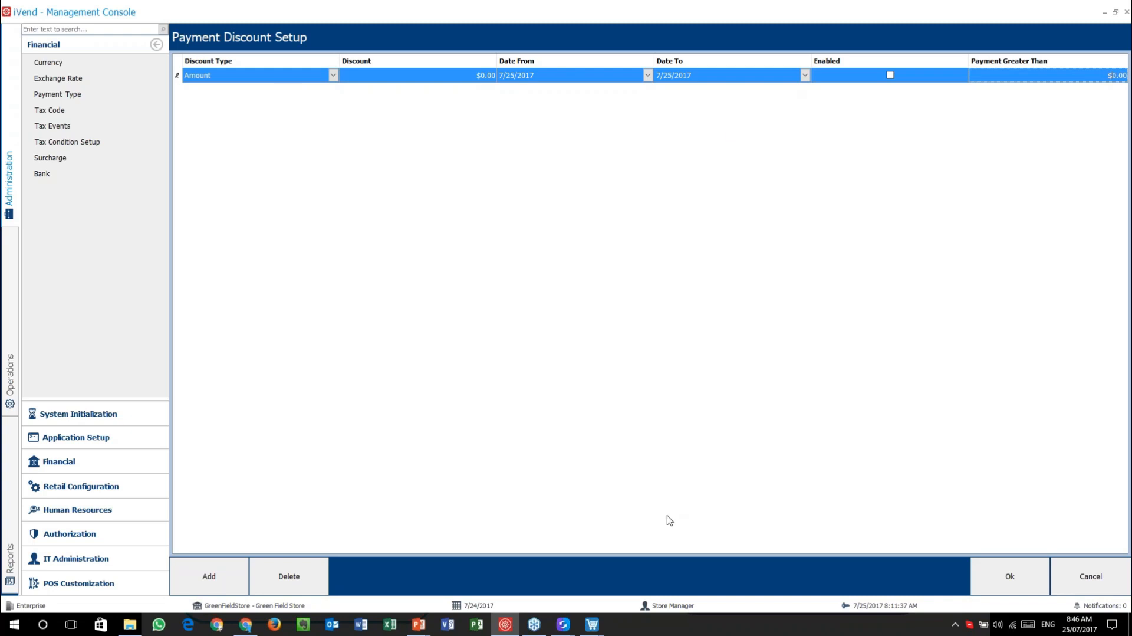
click(1110, 569)
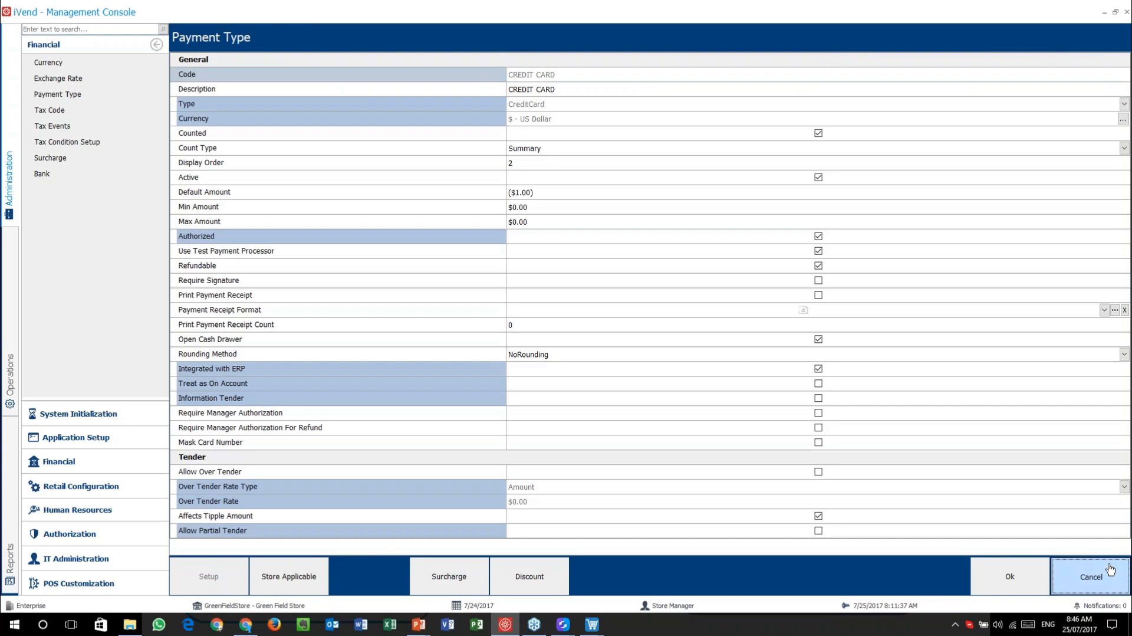
- Close the CREDIT CARD payment type record and payment type list without saving
click(1110, 569)
click(1110, 570)
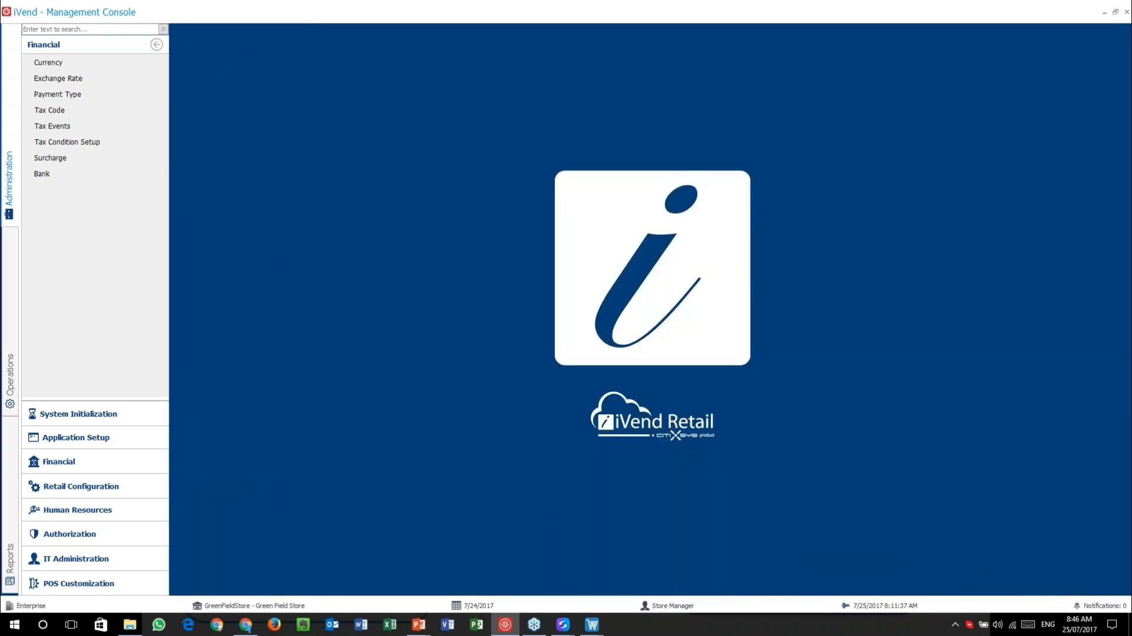
click(419, 624)
mouse_move(465, 588)
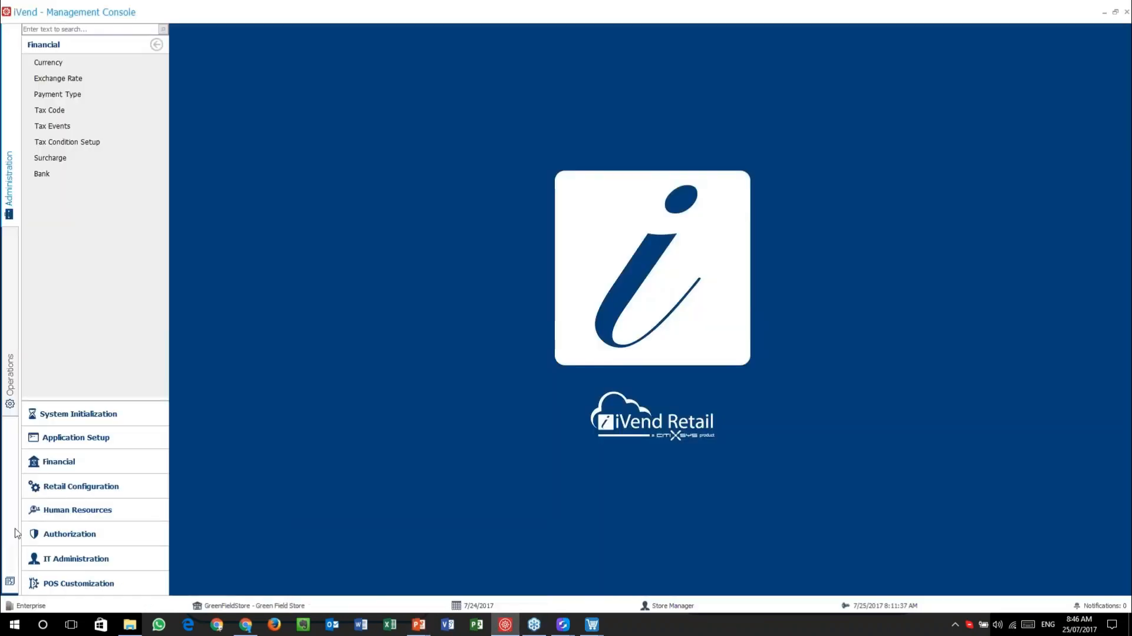
- Bring up Gift Certificate Search from Operations > Gift Certificates
click(13, 413)
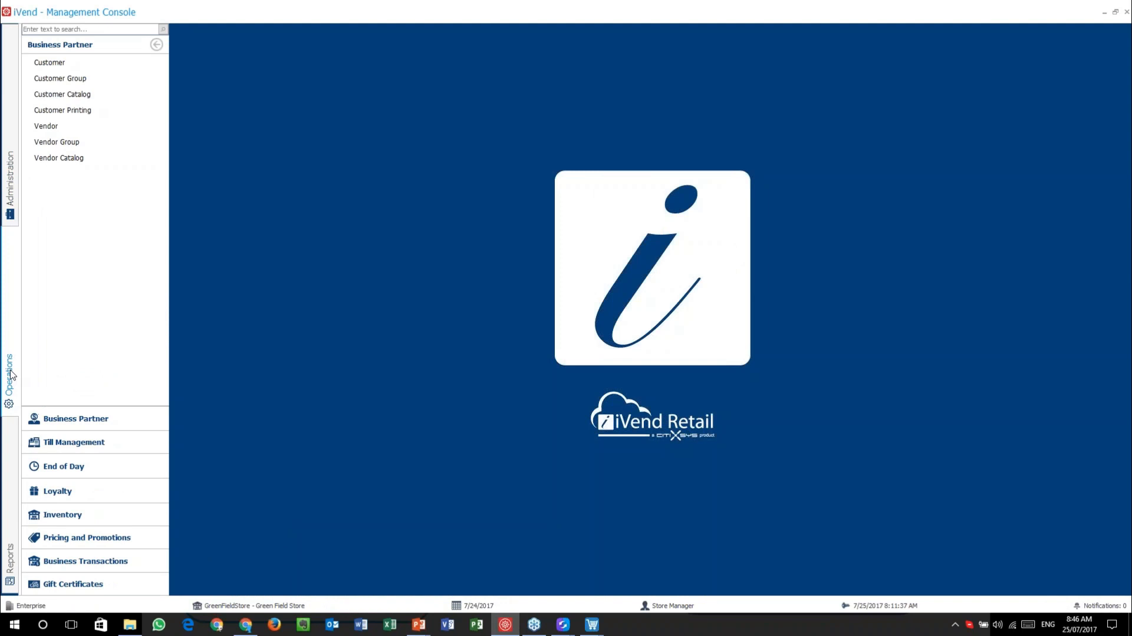
click(76, 587)
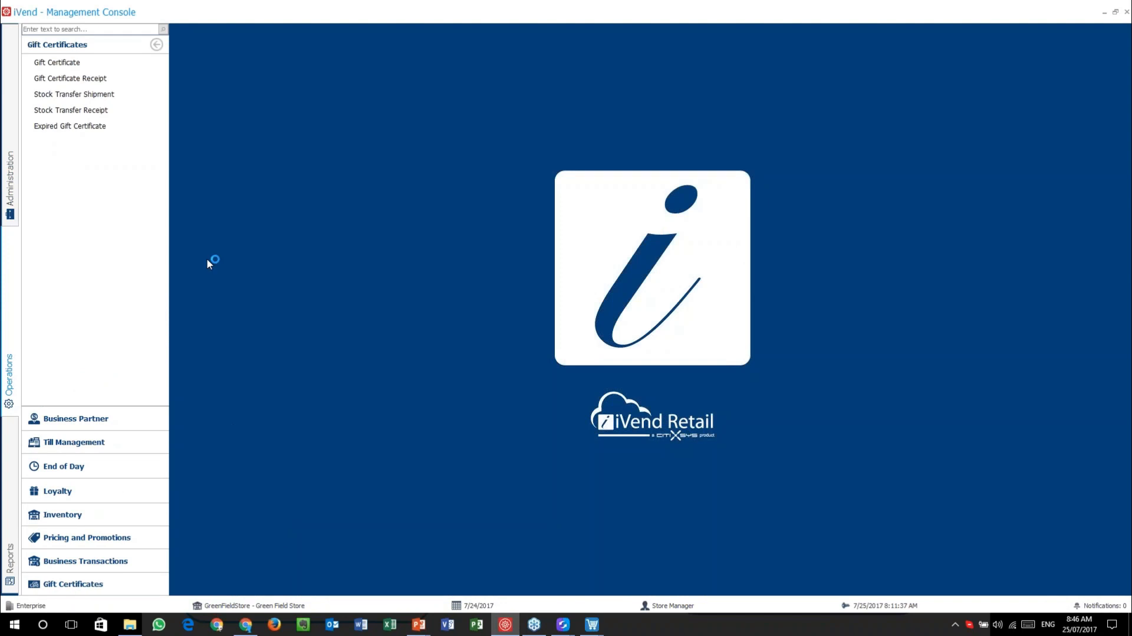
click(50, 64)
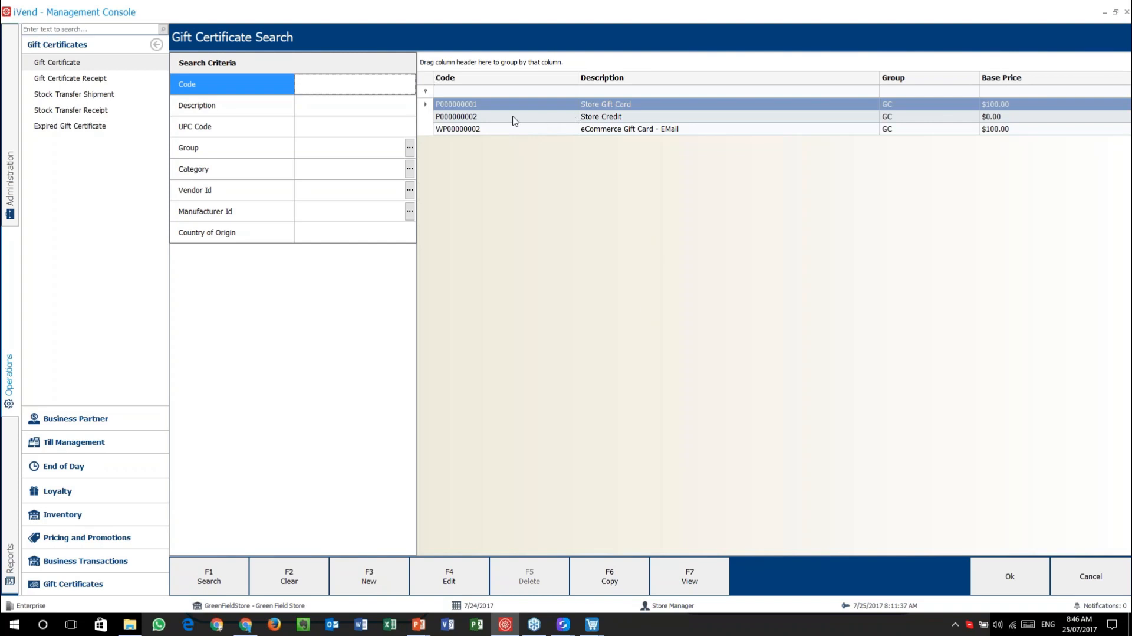
- Open the P000000001 Store Gift Card and review its Base Price, type and store-credit option
click(547, 117)
click(549, 105)
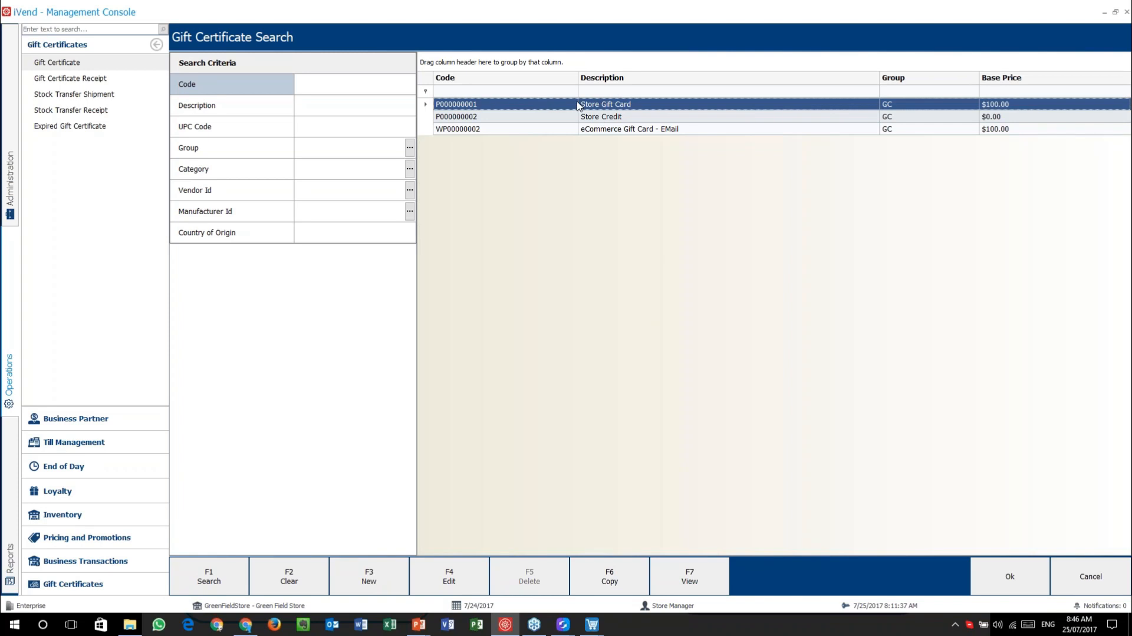
double_click(603, 103)
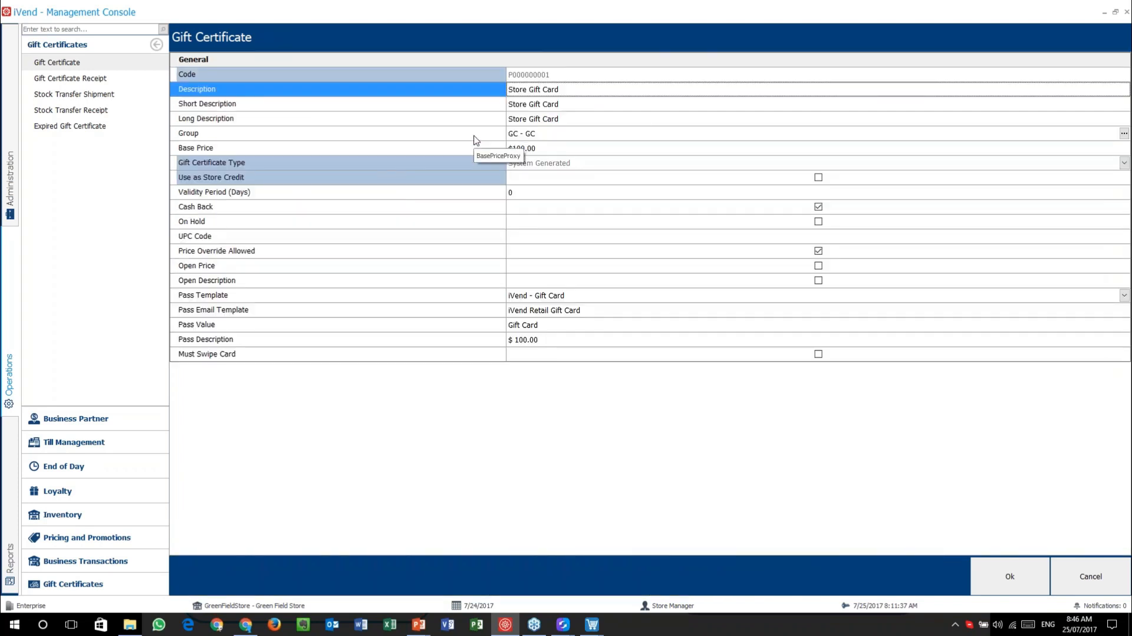
click(456, 148)
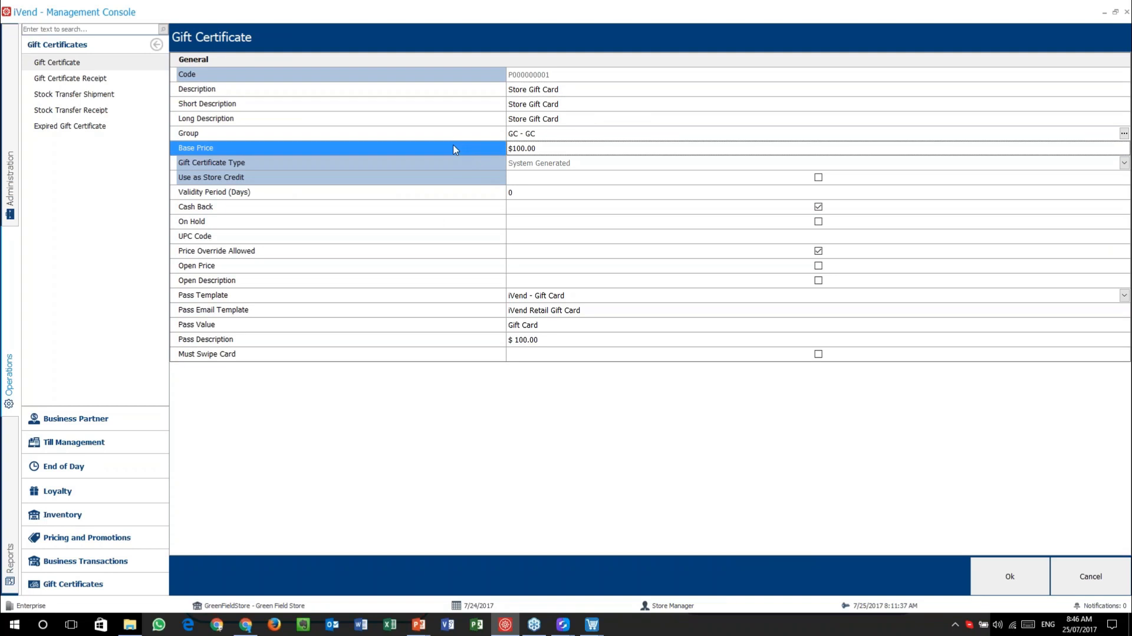
click(362, 165)
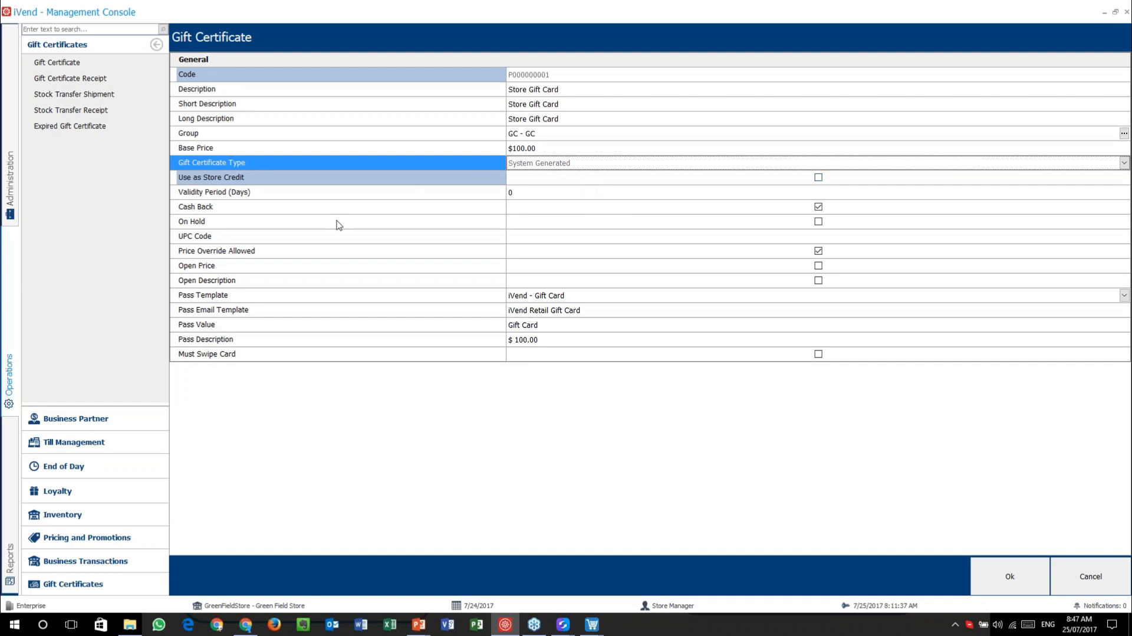
click(246, 180)
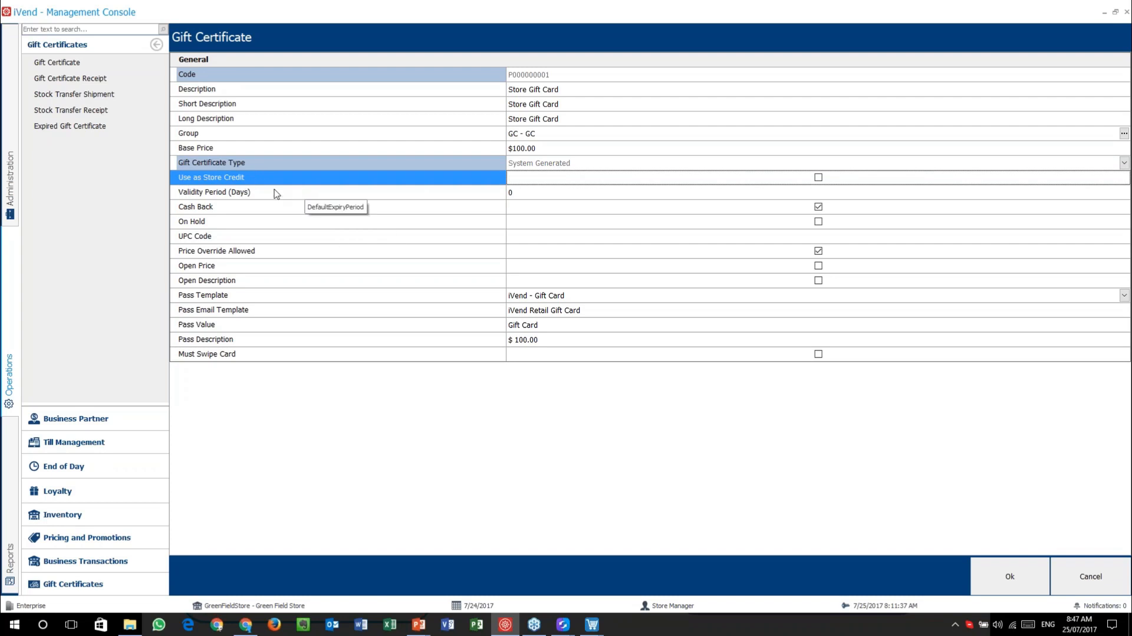
- Set the Validity Period (Days) to 180
click(278, 195)
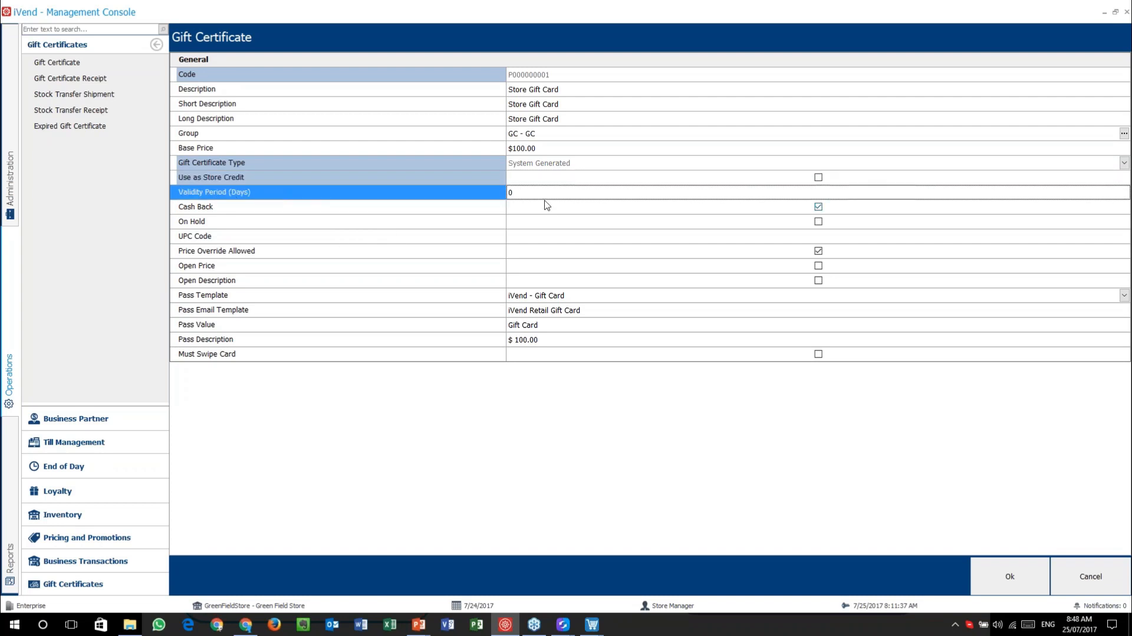
click(525, 198)
text(180)
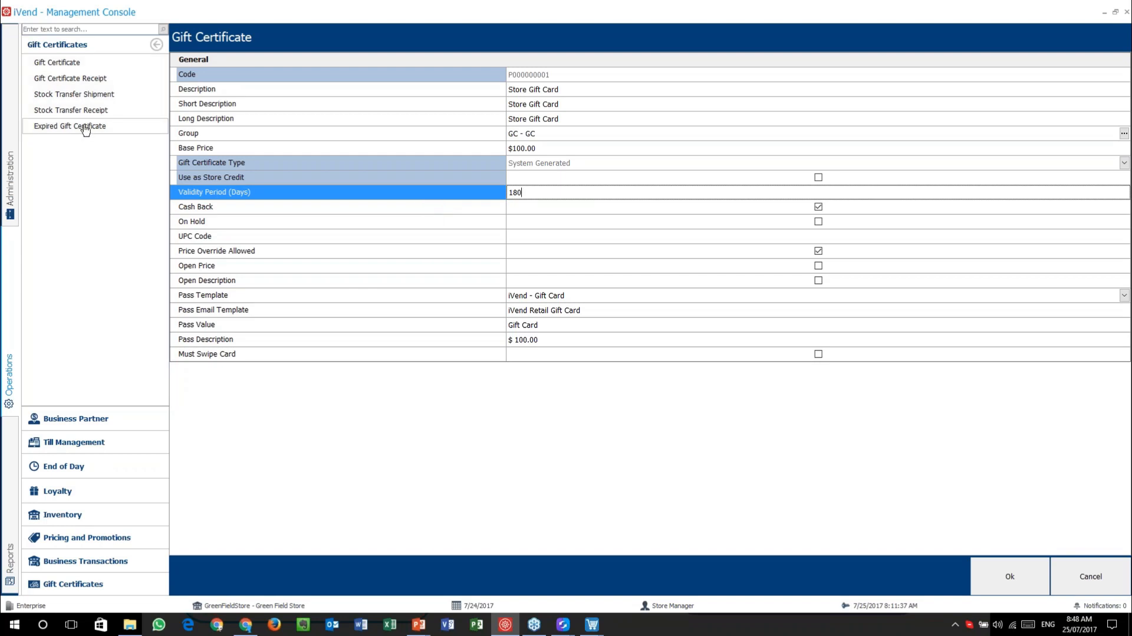
- Commit the 180-day validity and review Cash Back, On Hold, UPC Code and Price Override
click(260, 209)
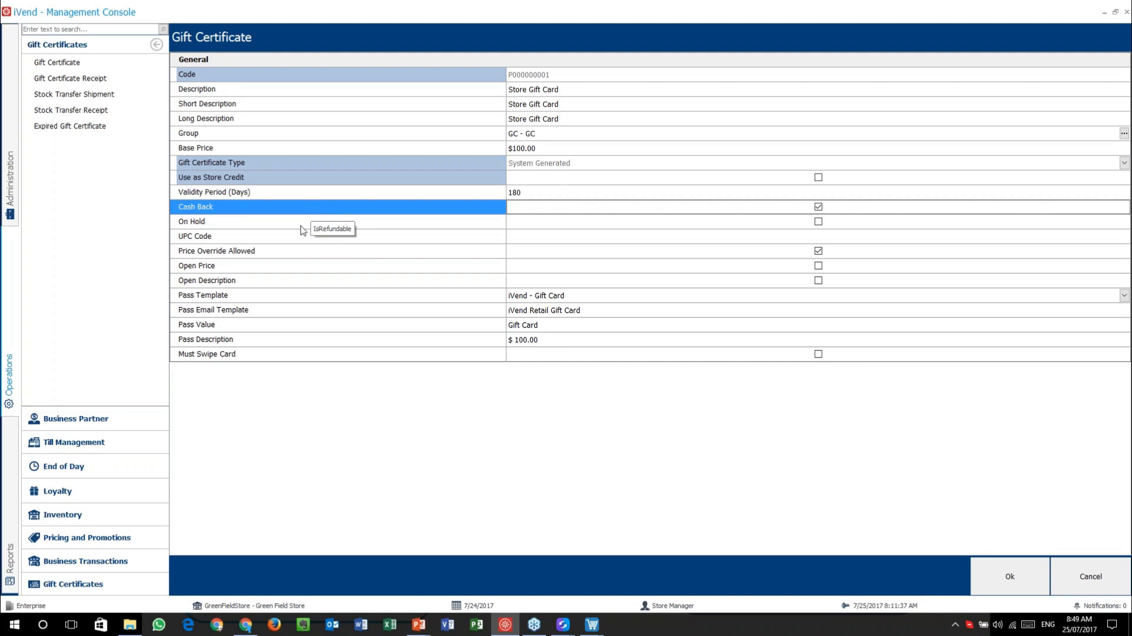
click(264, 224)
click(278, 236)
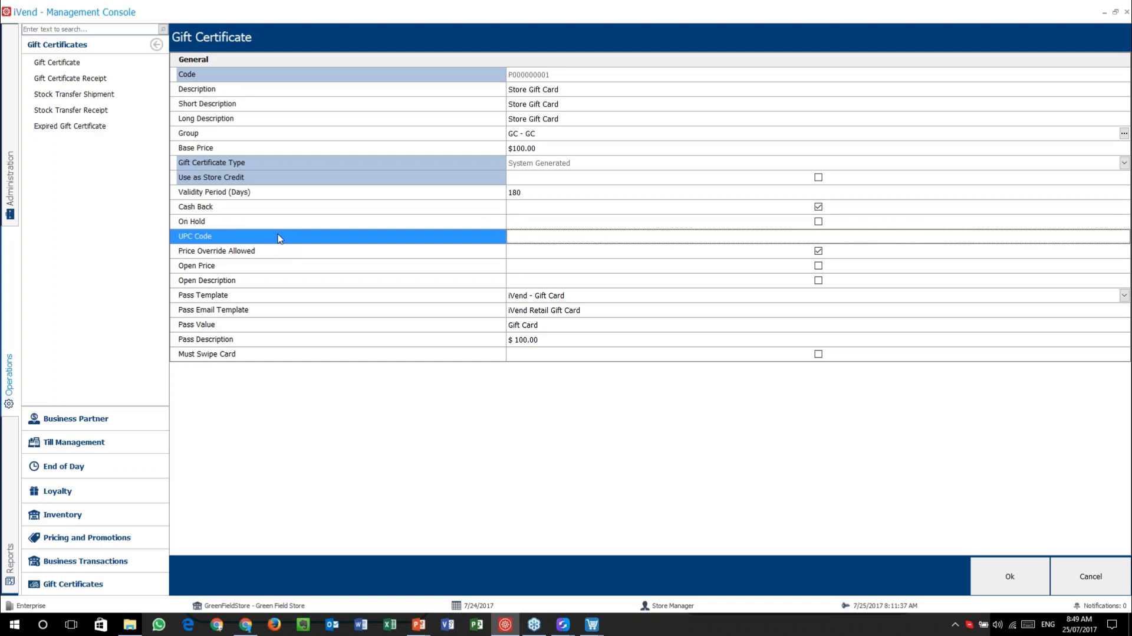
click(330, 255)
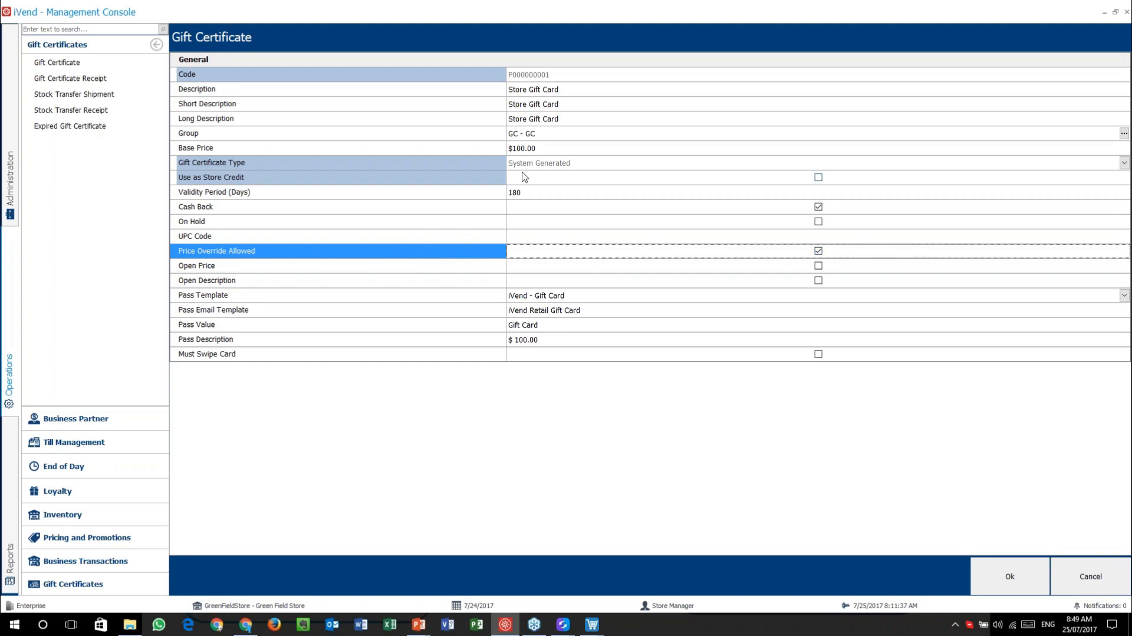
click(534, 149)
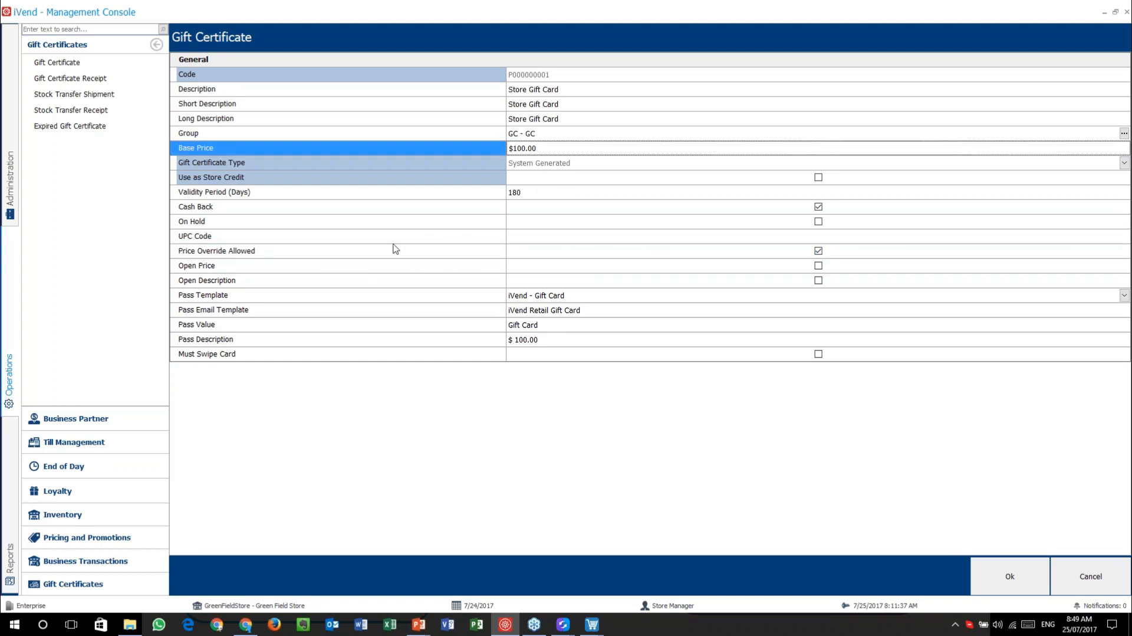
- Review Open Price, Open Description, Pass settings and Must Swipe Card, then cancel the record
click(274, 266)
click(276, 282)
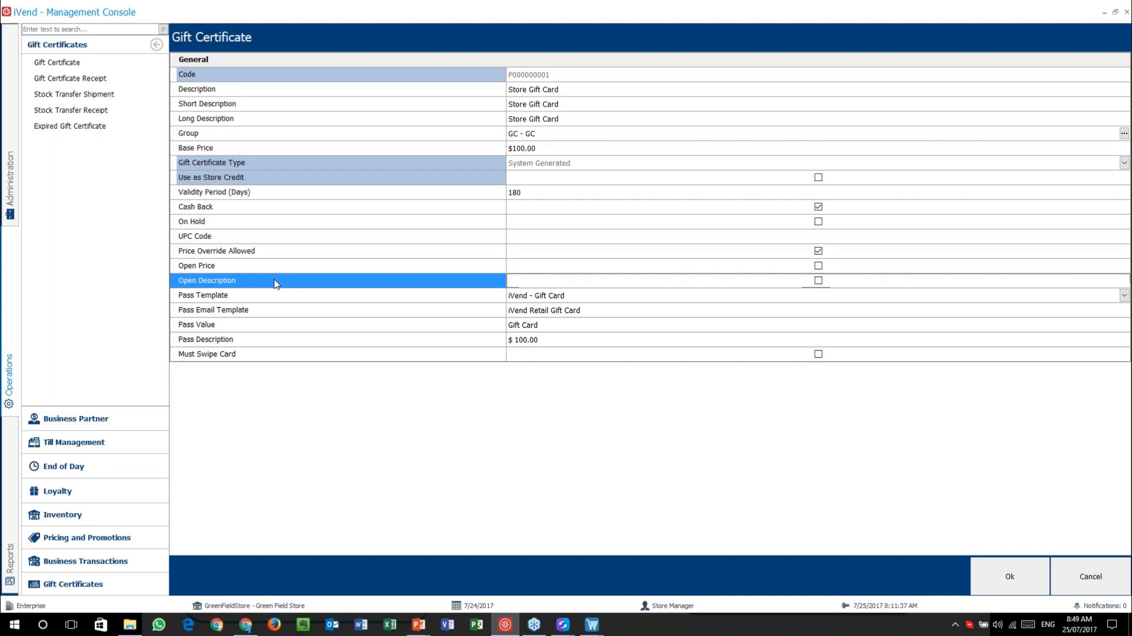
click(253, 298)
click(257, 310)
click(267, 326)
click(272, 342)
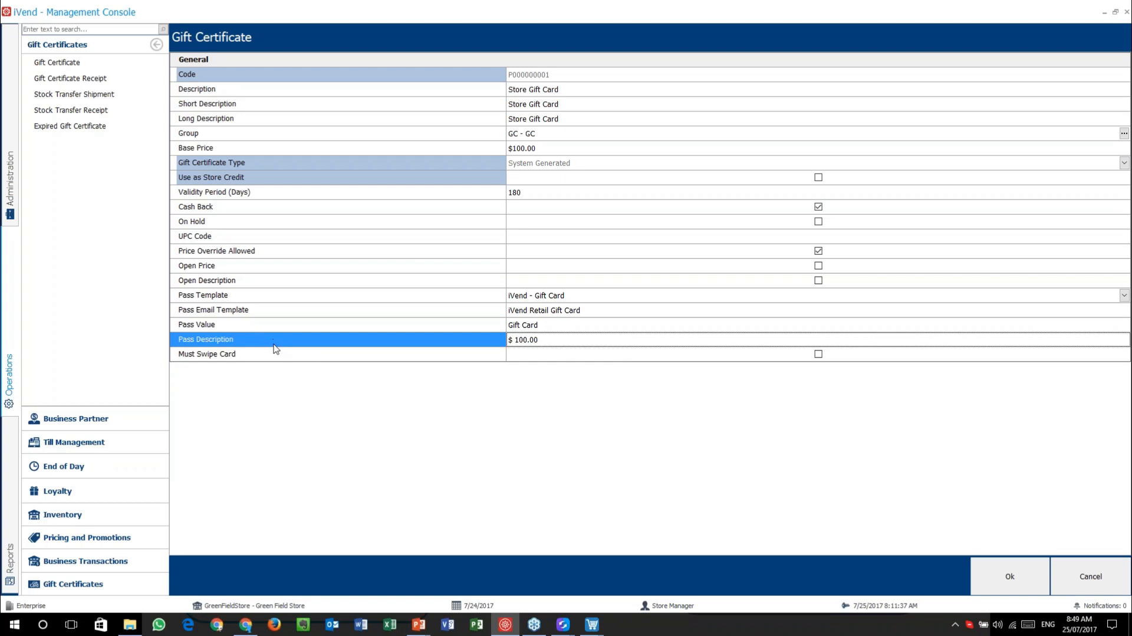
click(274, 356)
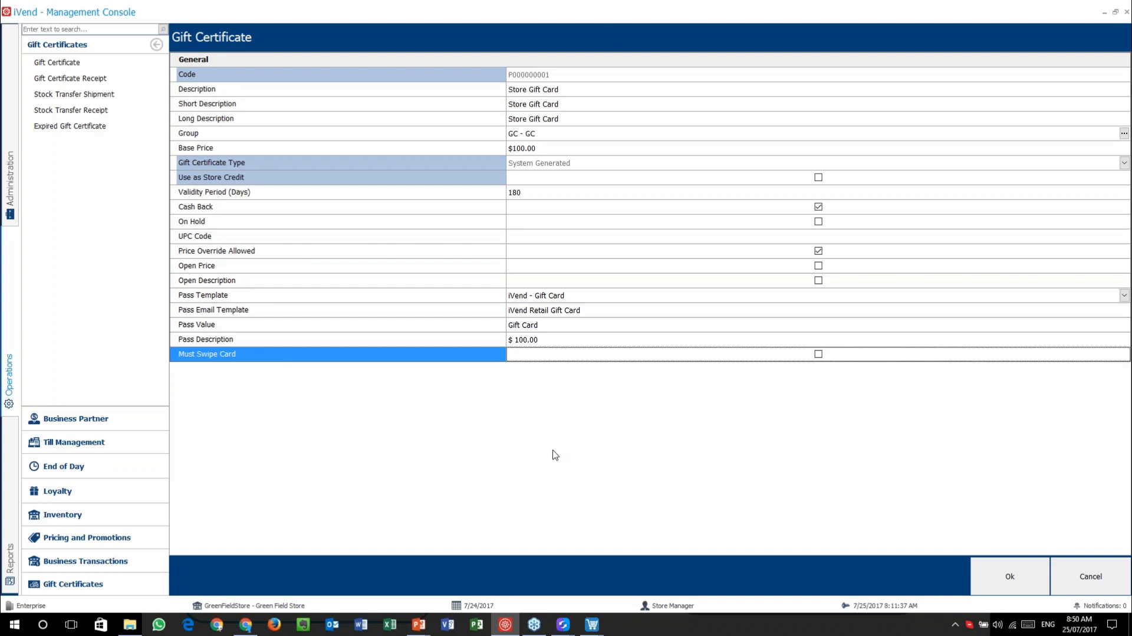
click(1095, 581)
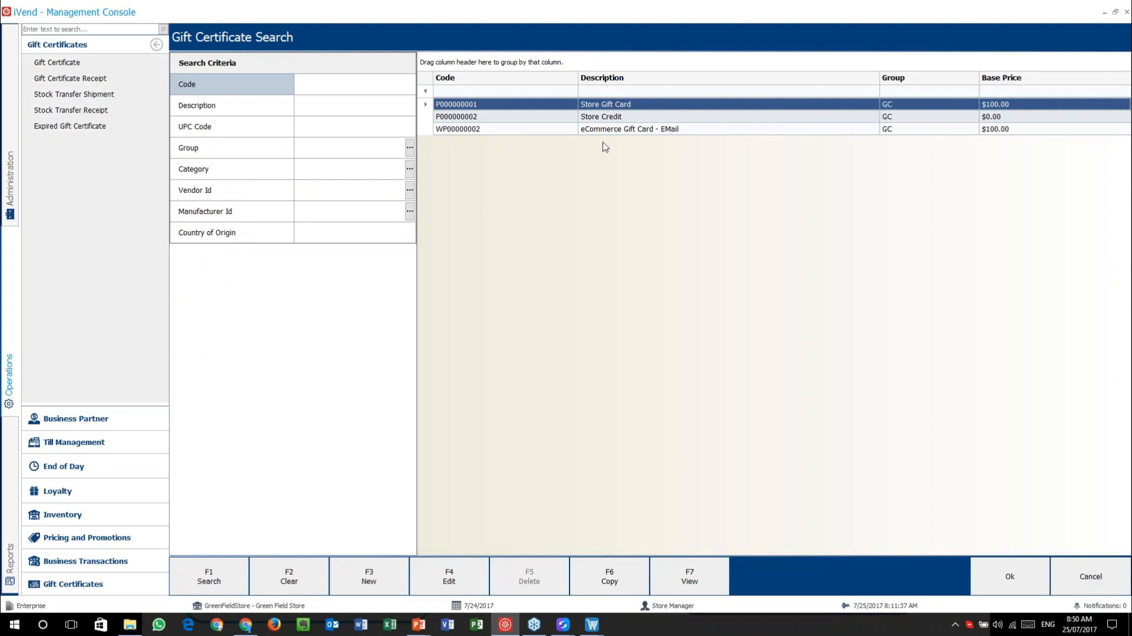
- Open Store Credit, review its Long Description and Group, then cancel it and the search list
double_click(608, 117)
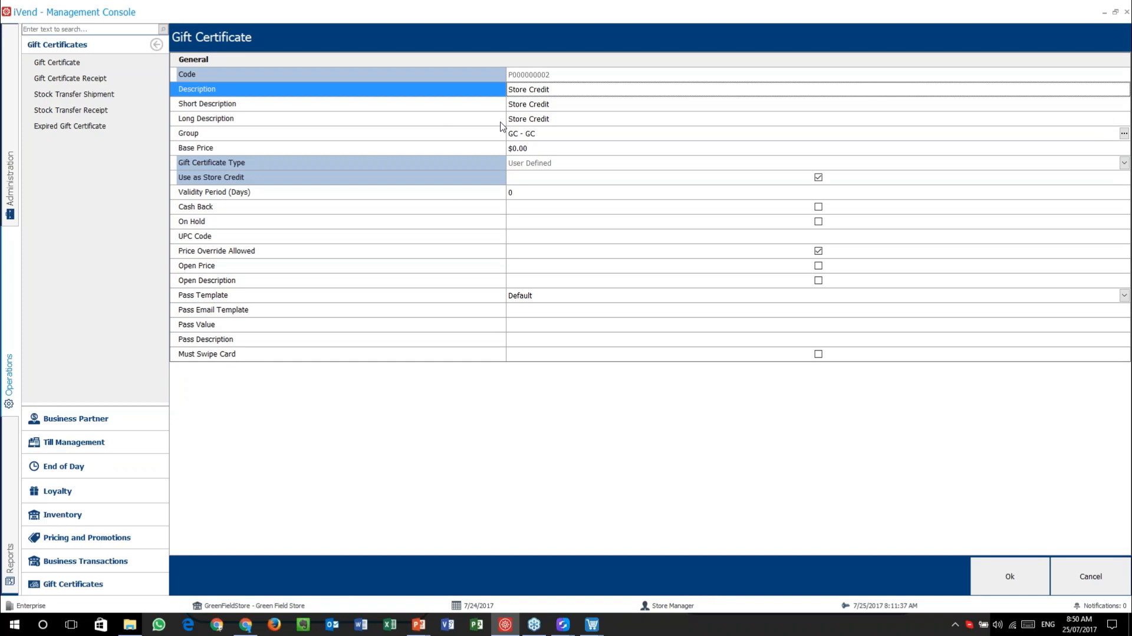
click(457, 118)
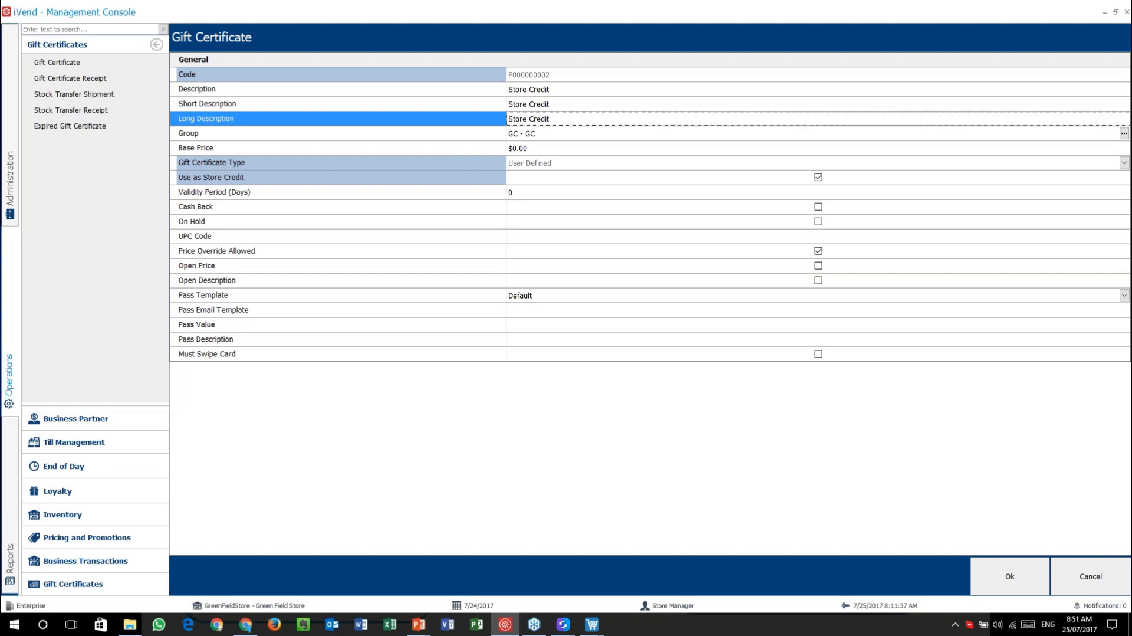
click(332, 131)
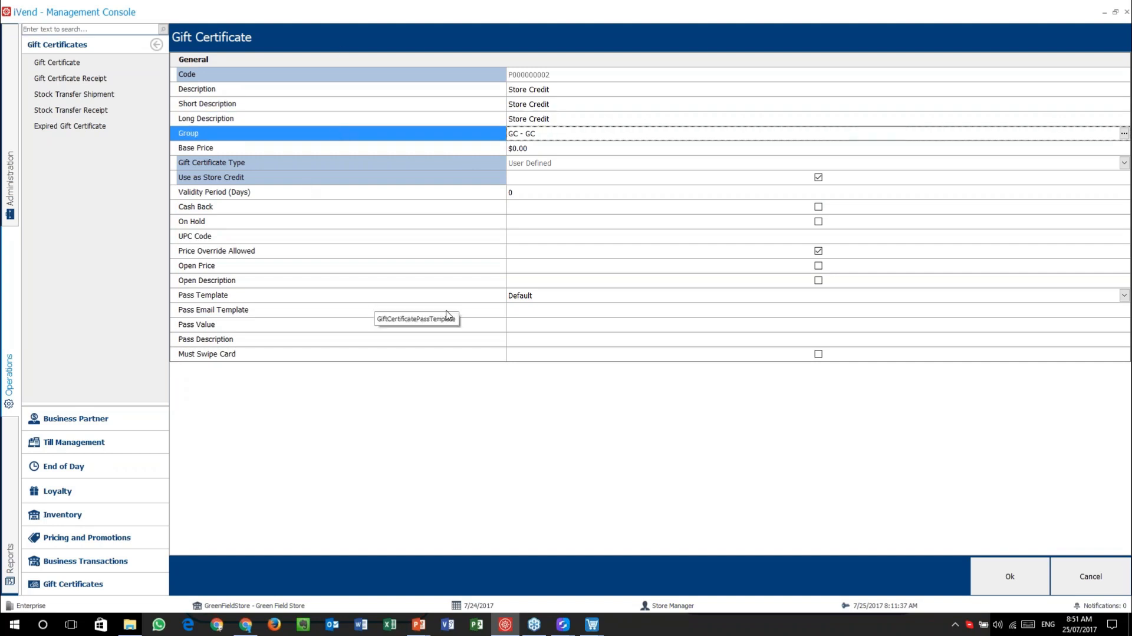
click(1091, 576)
click(1091, 576)
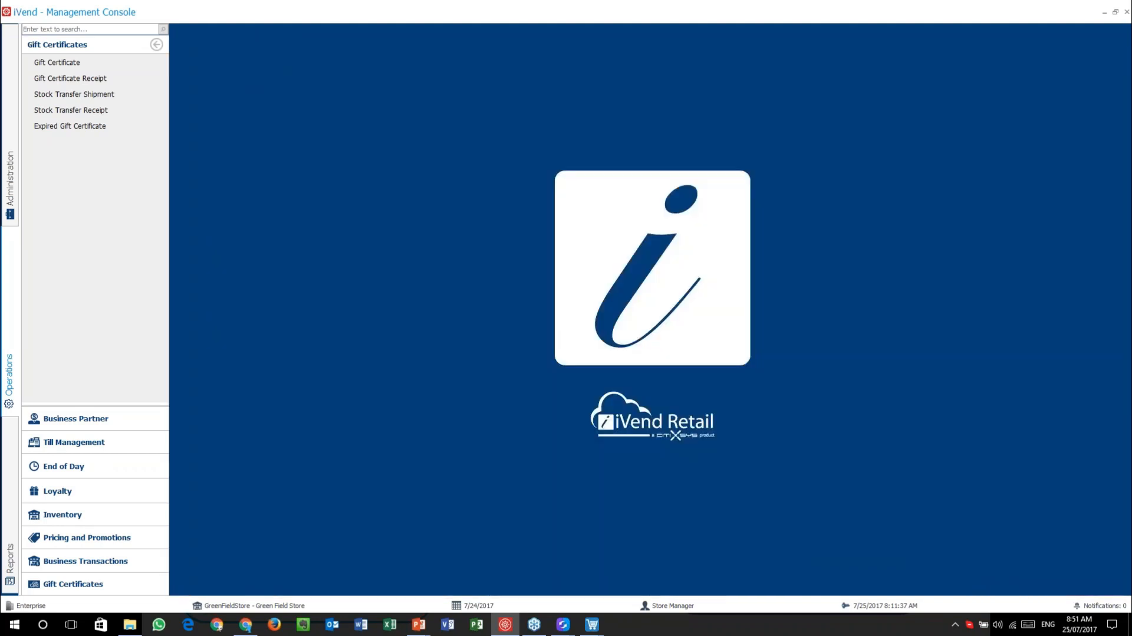
- Return to the POS, cancel Cash Details and Payments, and choose F8 Gift Certificate mode
click(592, 624)
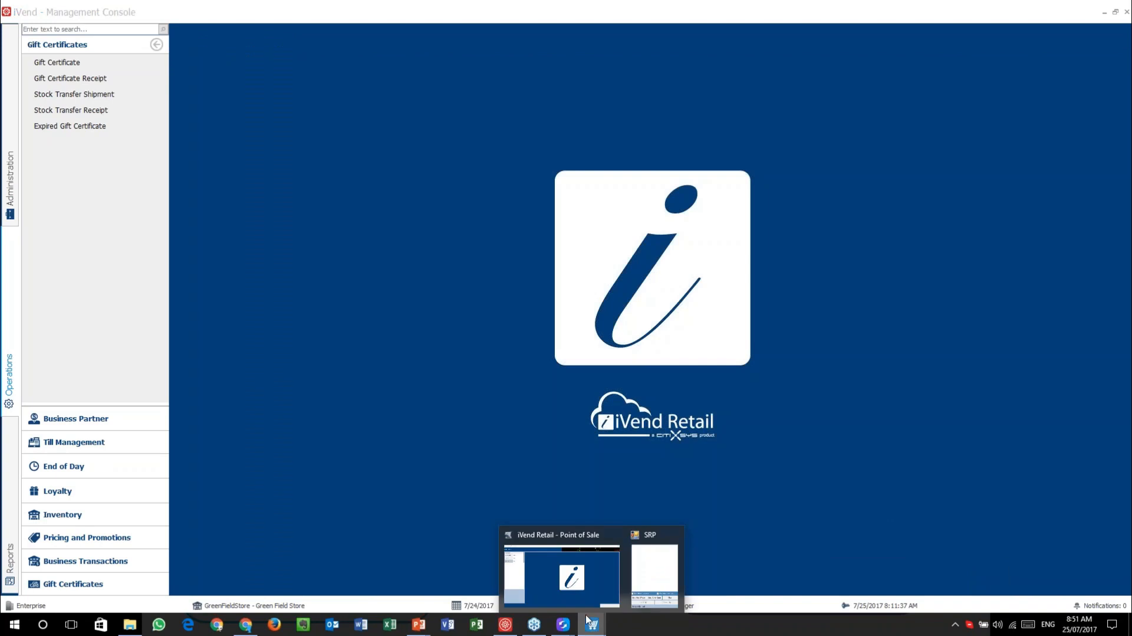
click(570, 582)
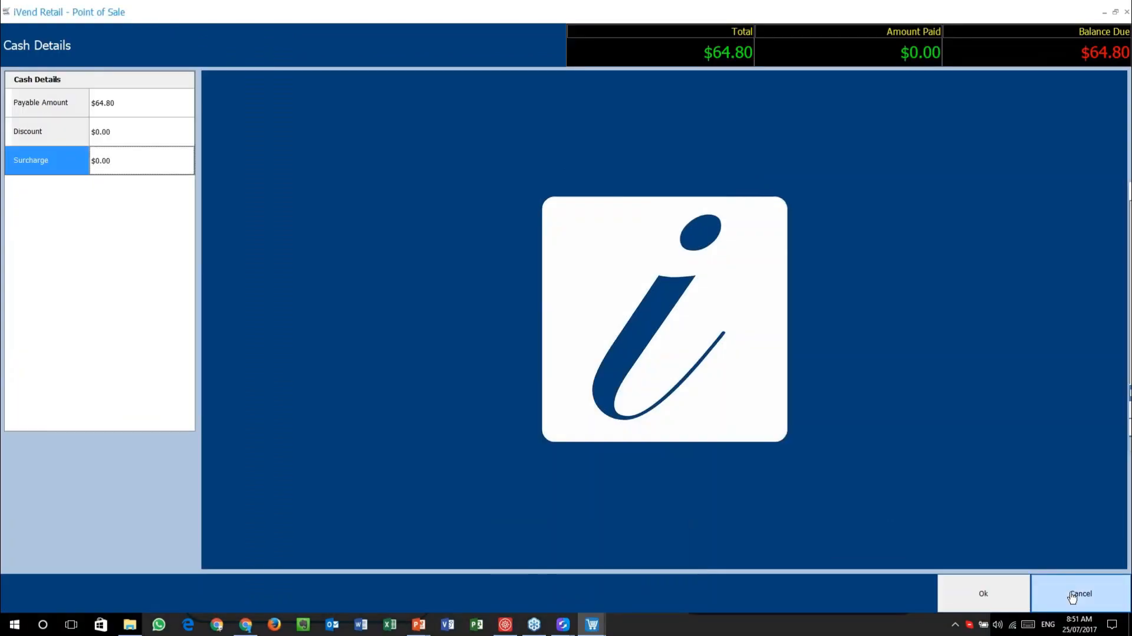
click(1081, 592)
click(1081, 592)
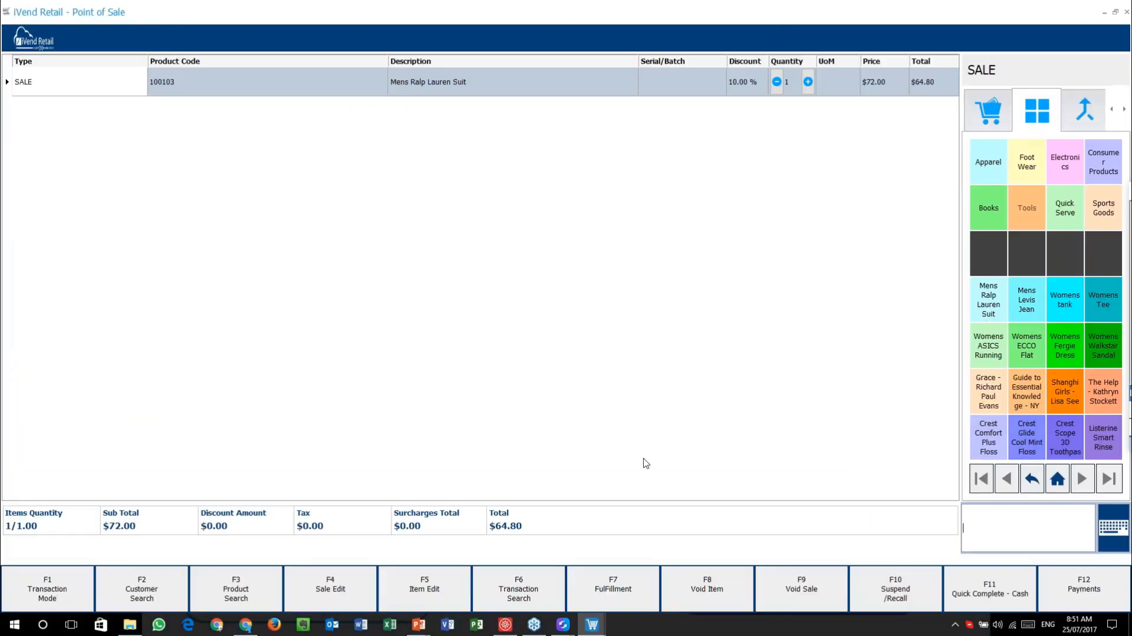
click(44, 594)
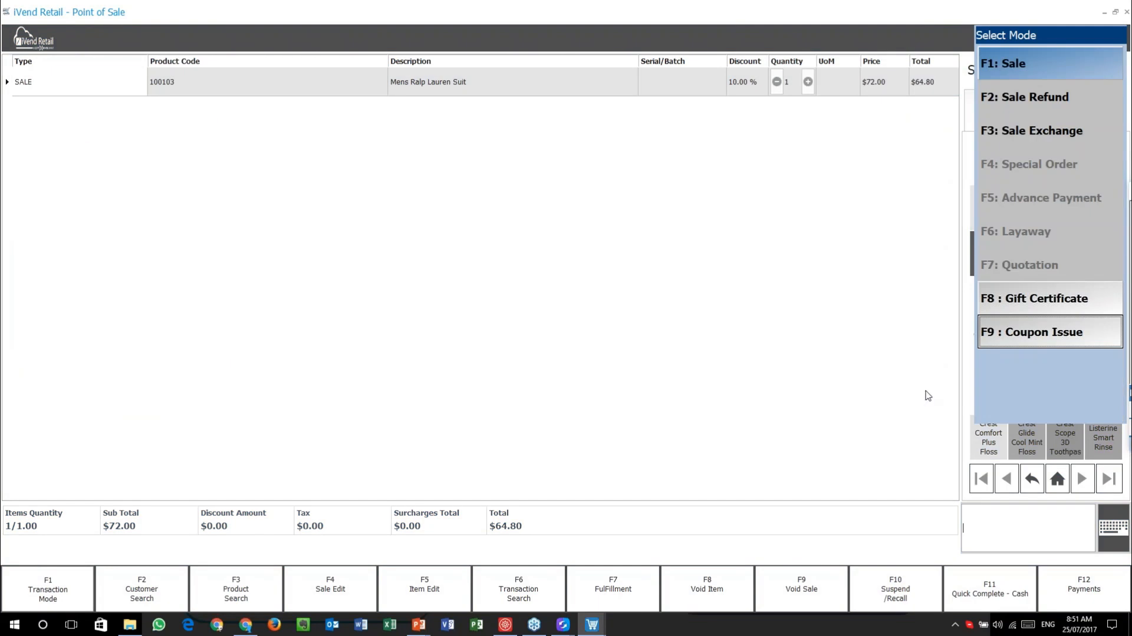
click(1056, 302)
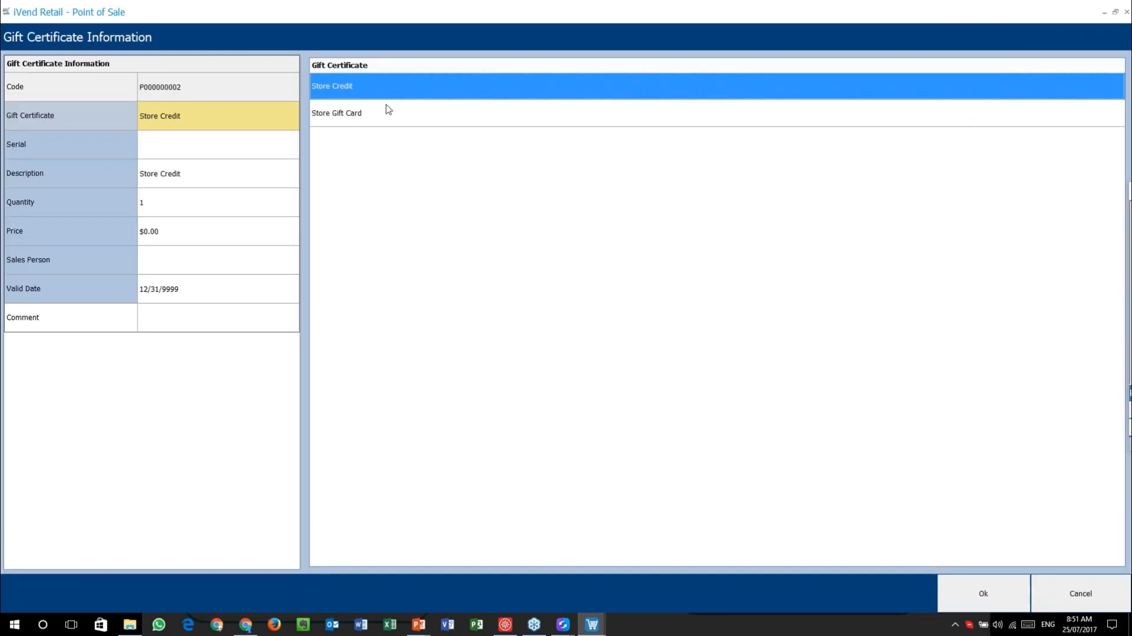
- Set the Store Credit gift certificate's price to $150.00
click(981, 595)
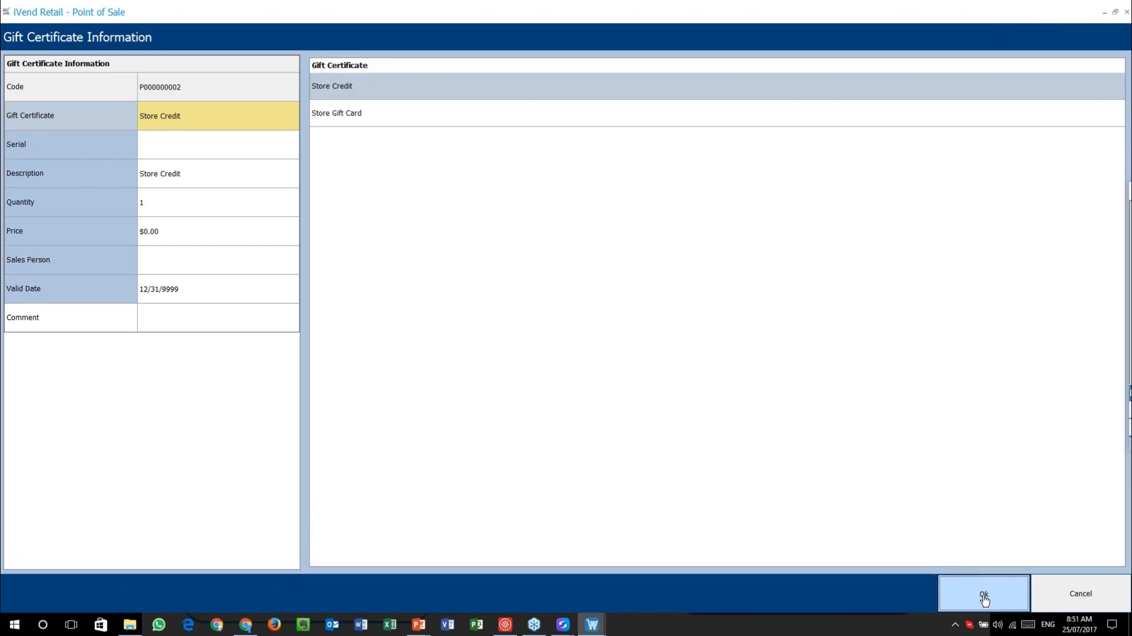
click(165, 229)
click(630, 115)
click(688, 178)
click(682, 272)
click(733, 326)
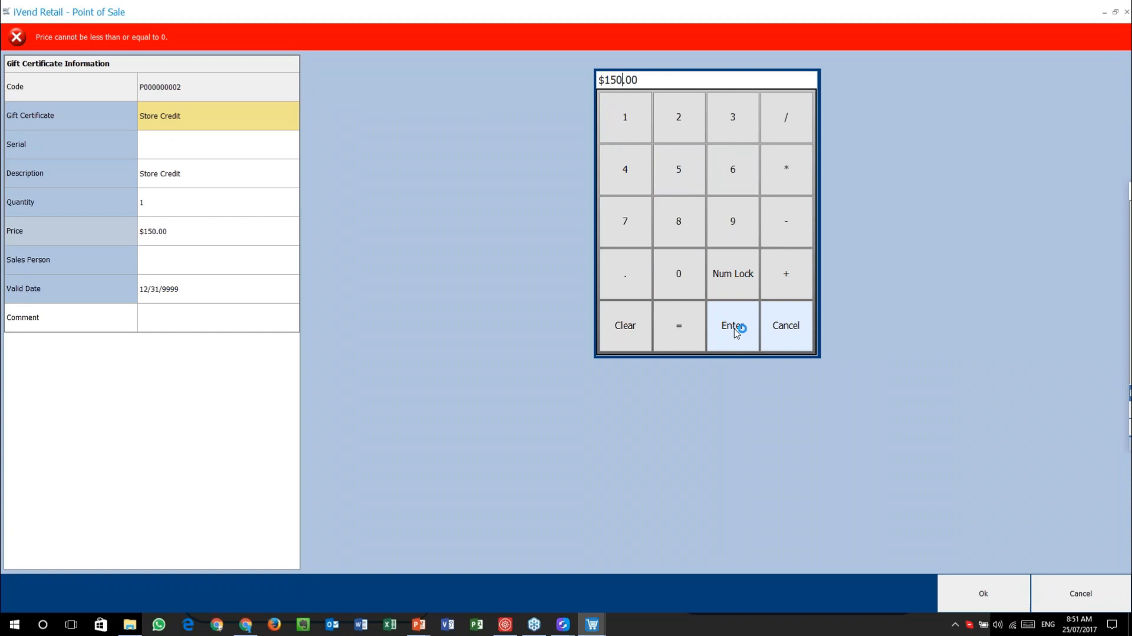
click(985, 589)
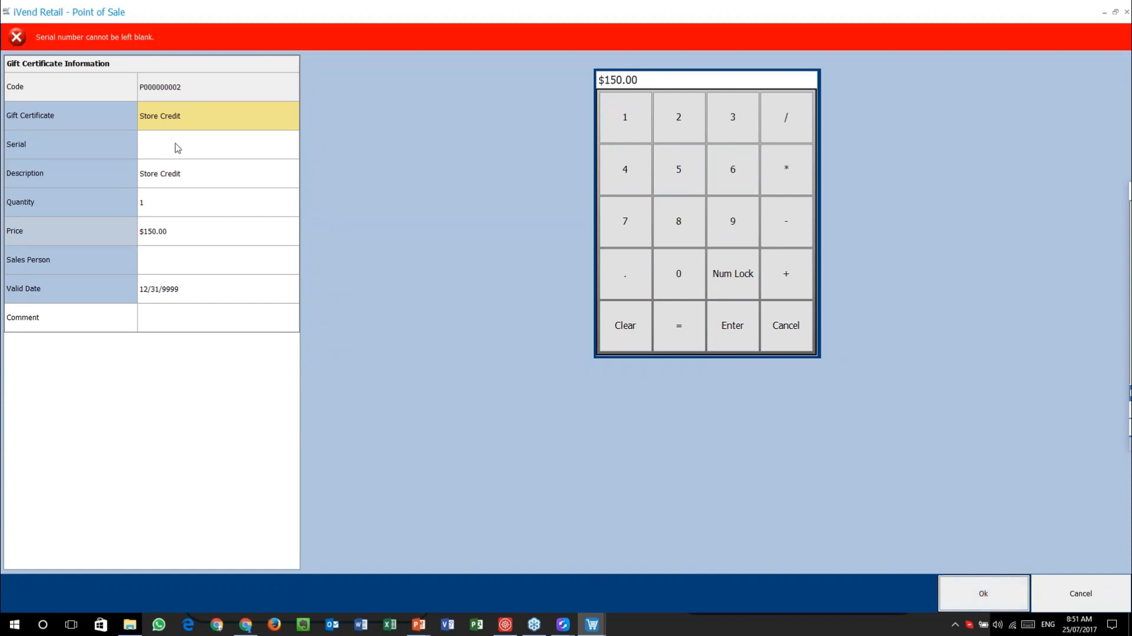
- Enter the certificate's serial number and apply it
click(189, 151)
text(23)
key(BackSpace)
key(BackSpace)
text(123)
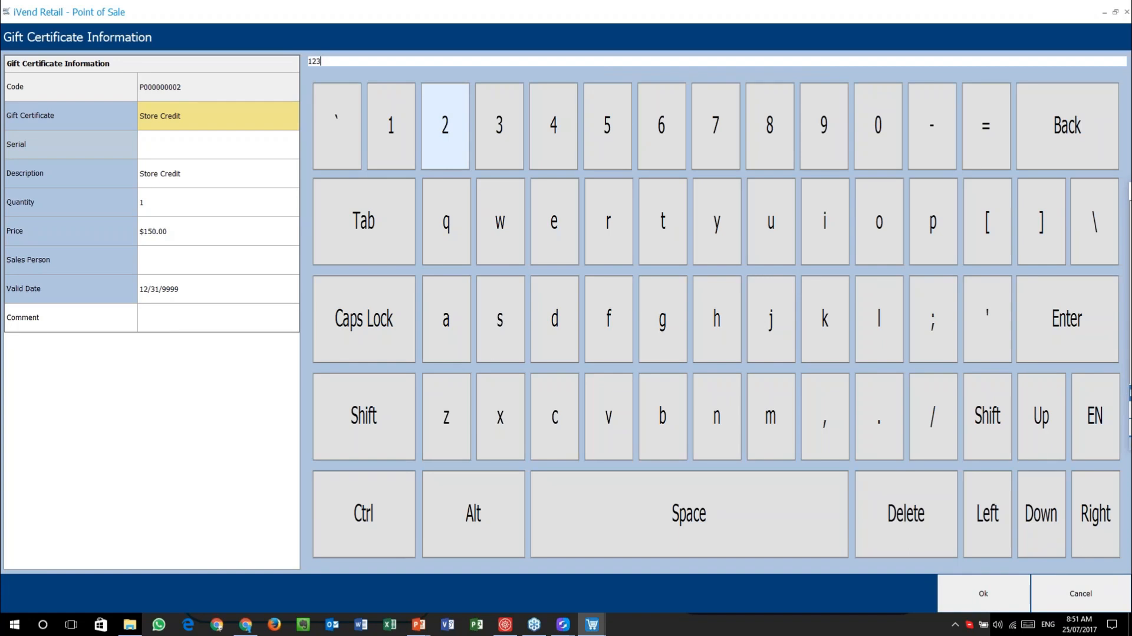
text(456789)
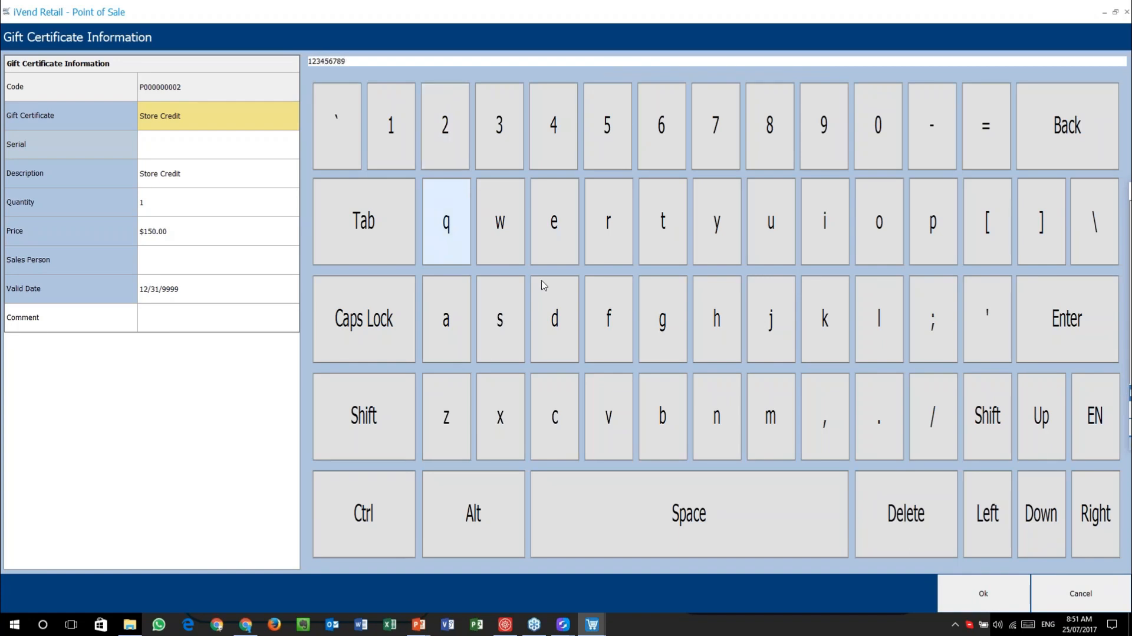
click(1002, 590)
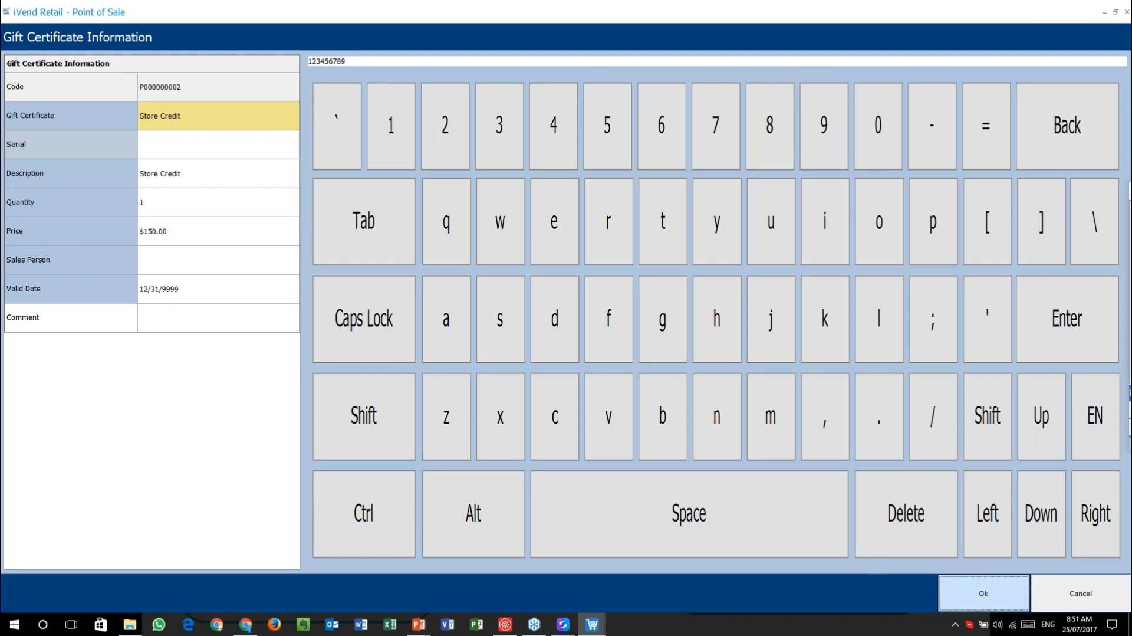
click(215, 117)
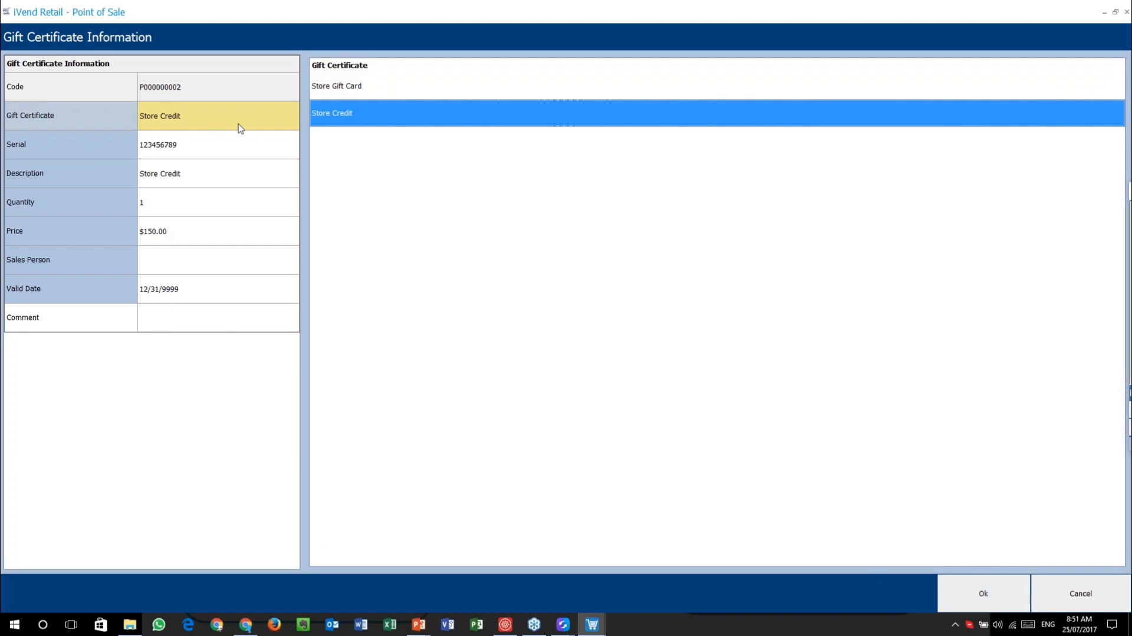
- Add a $100.00 Store Gift Card line to the sale and select it
click(326, 87)
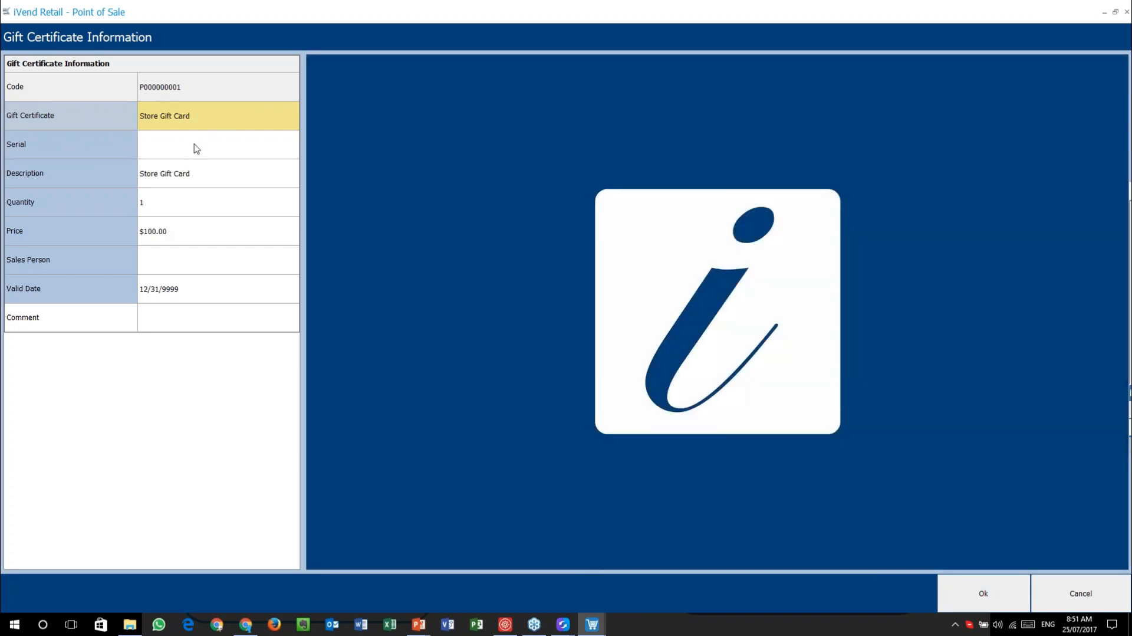
click(197, 146)
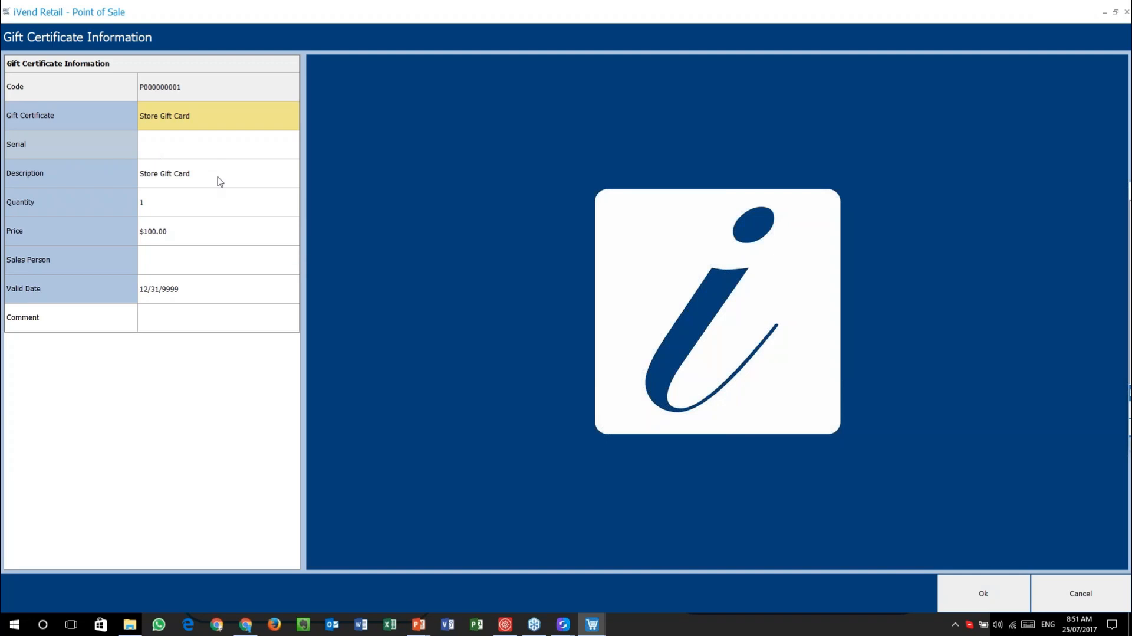
click(967, 591)
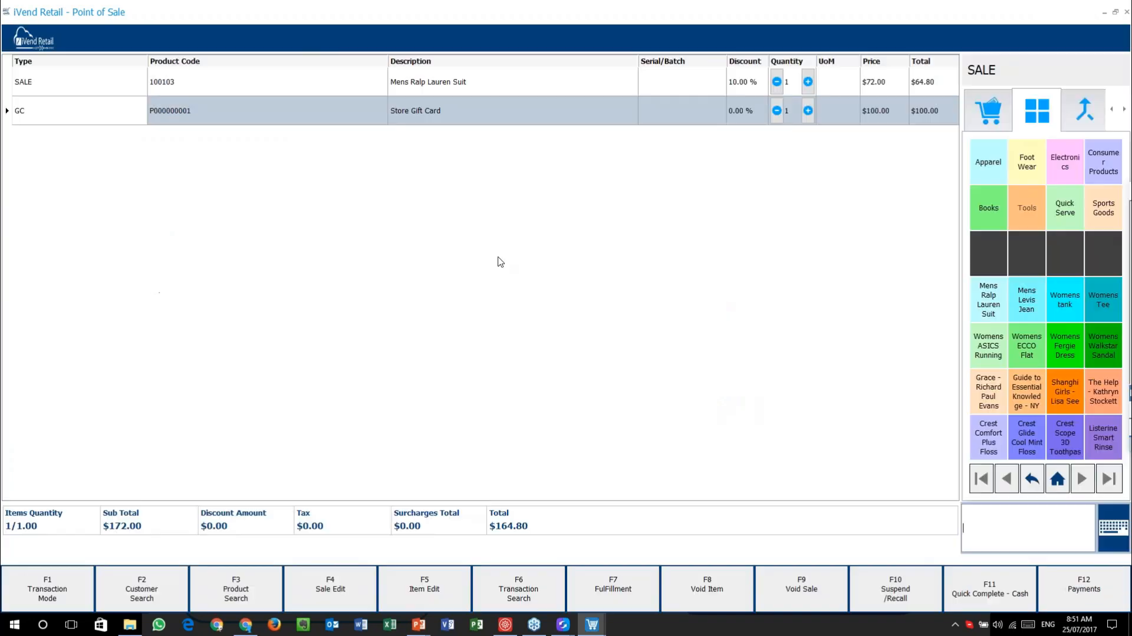
click(51, 118)
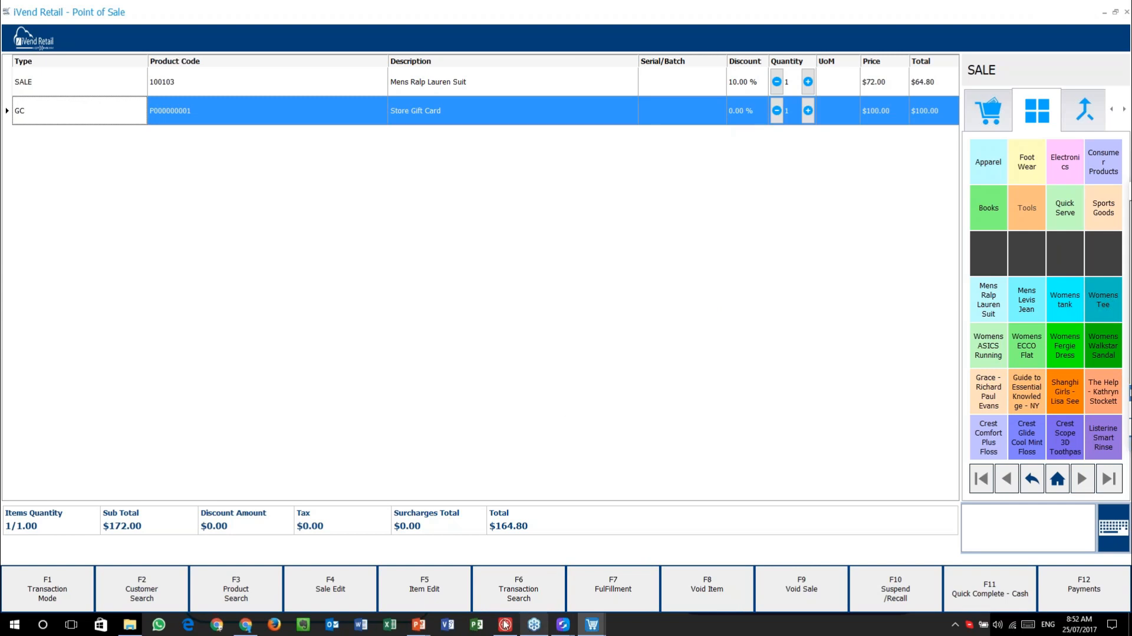
- Switch to the running POS MINIS slide show and step through its slides
click(418, 624)
click(495, 572)
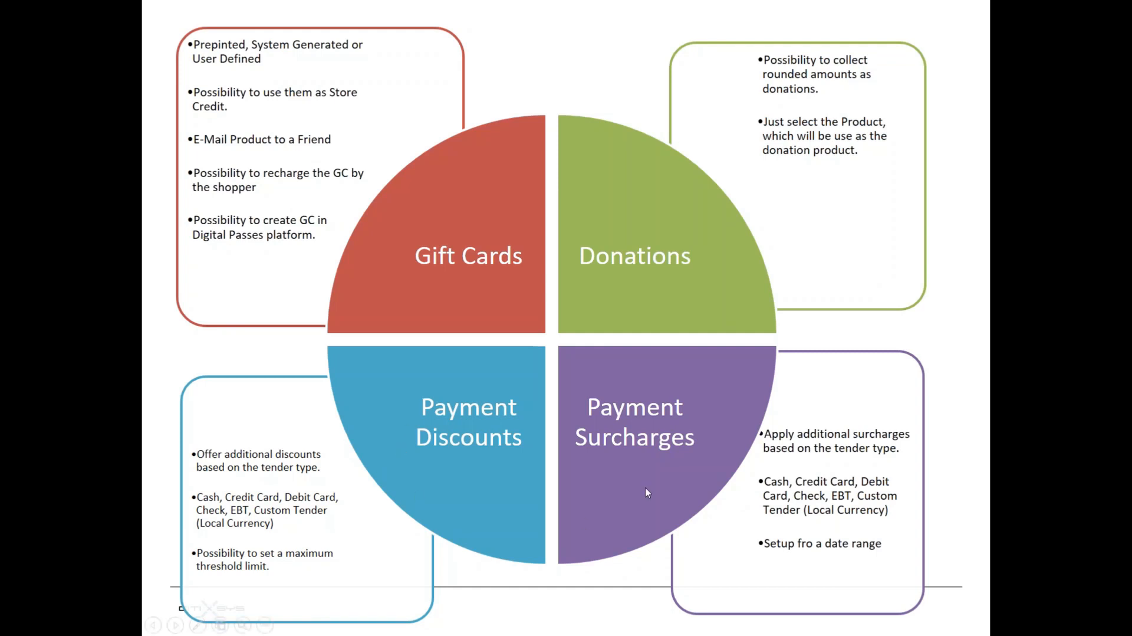
key(Left)
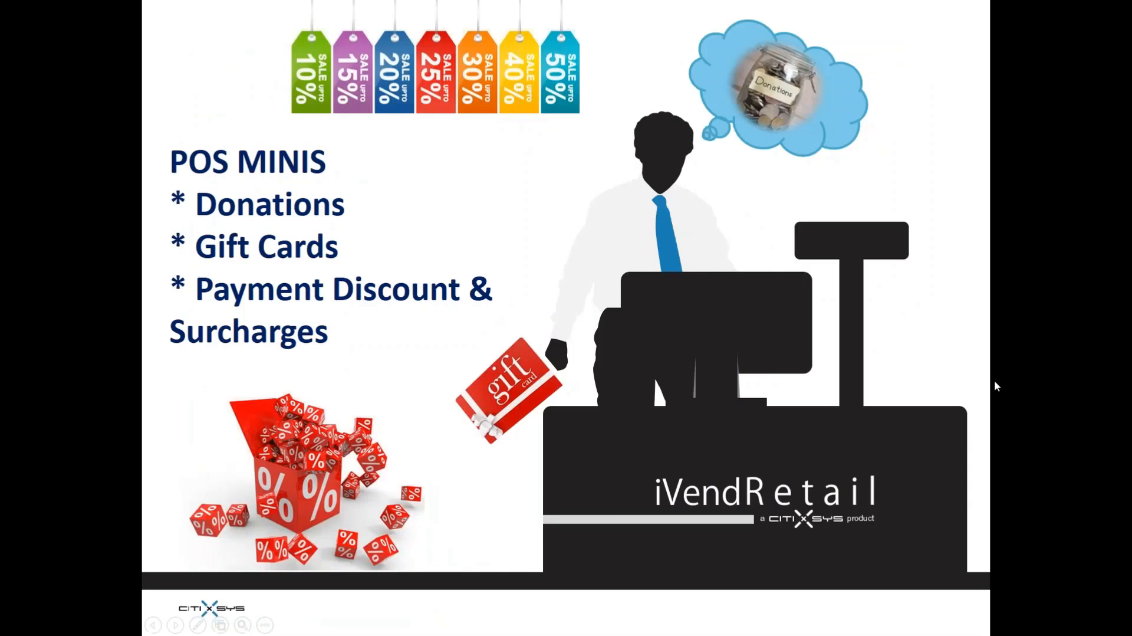
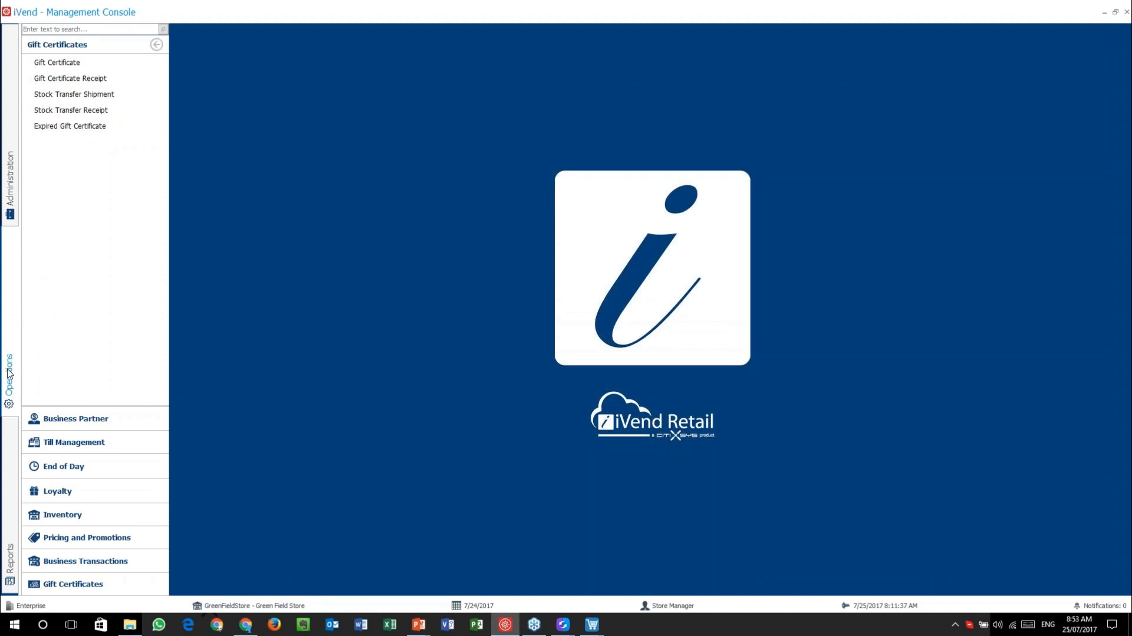
- Open the customer's record from the Business Partner > Customer search and show it in Point of Sale
click(91, 512)
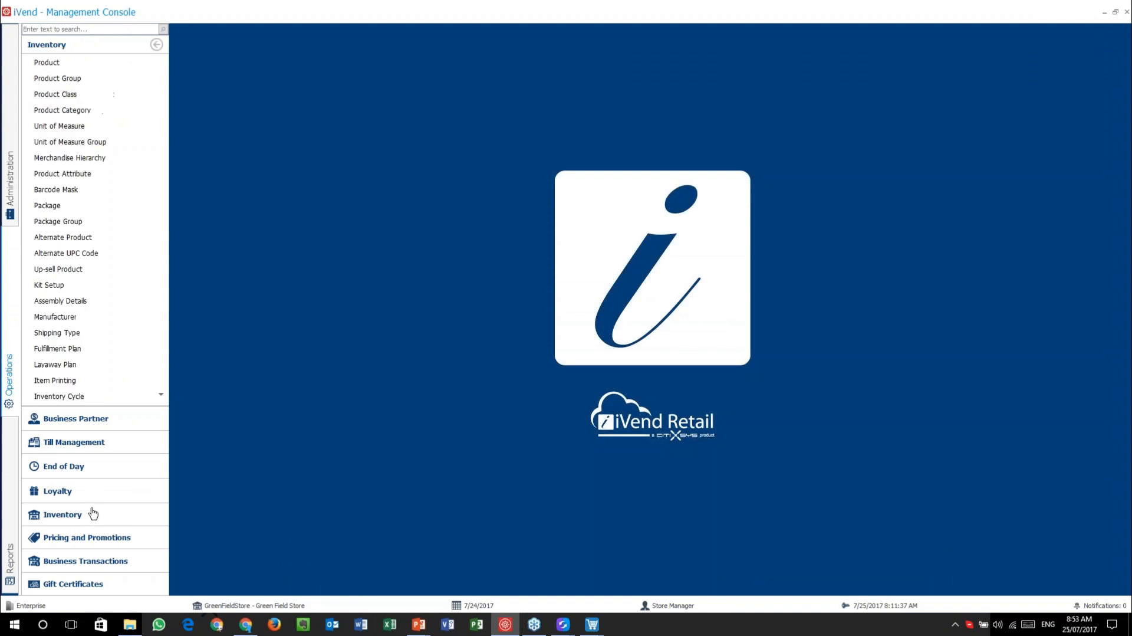
click(83, 420)
click(49, 63)
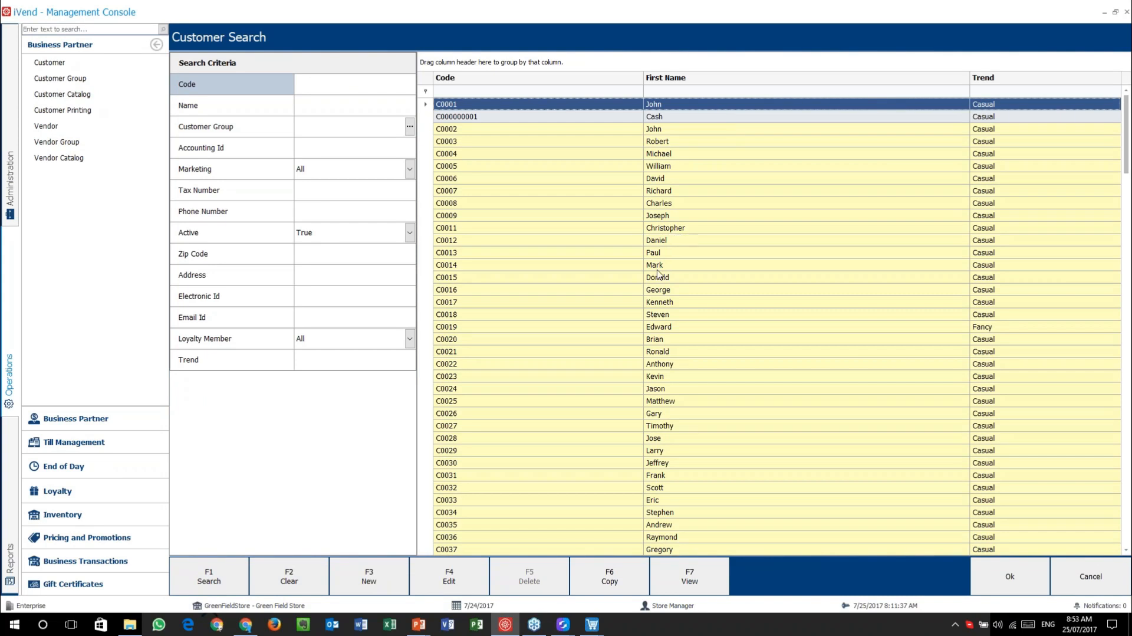
click(675, 326)
double_click(675, 326)
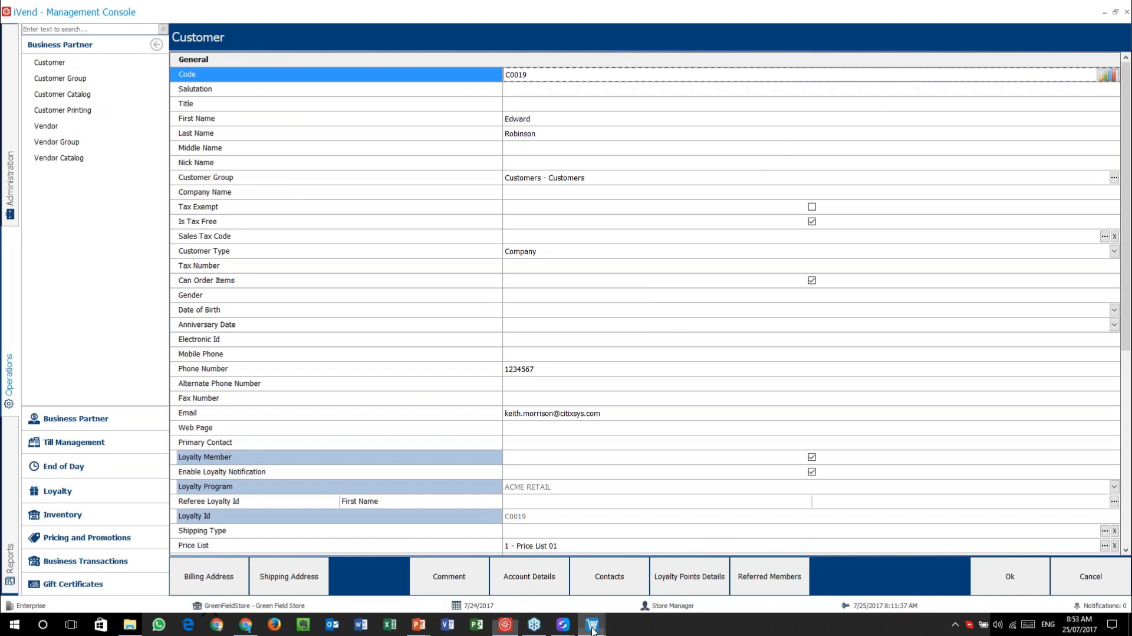
click(587, 567)
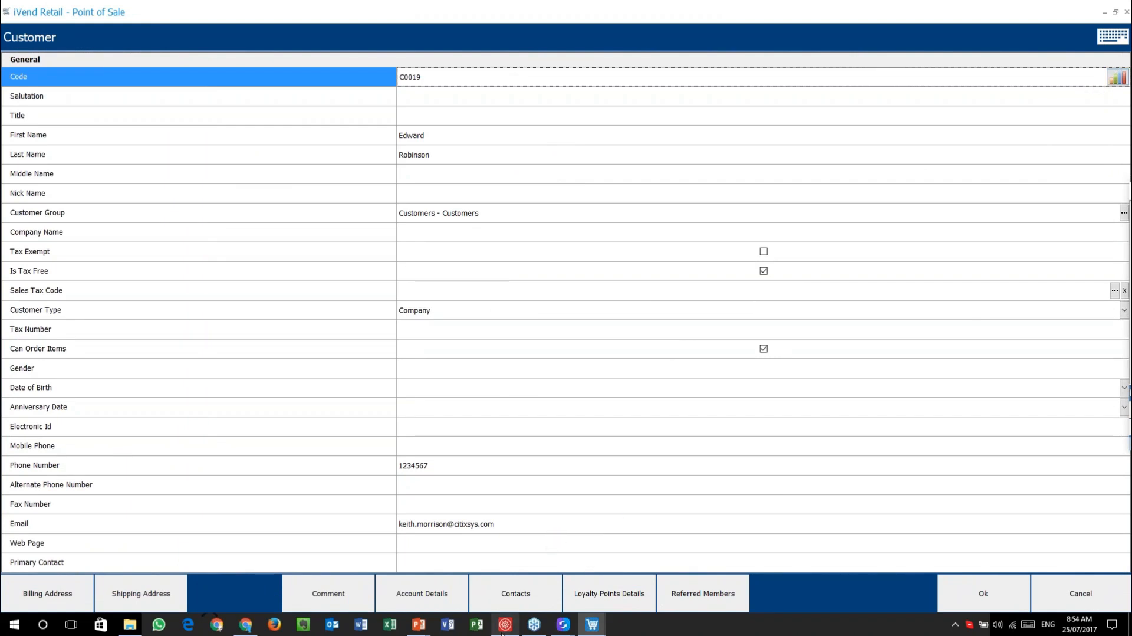
- Review the customer dashboard, then close it and the customer form to return to the $164.80 sale
click(505, 626)
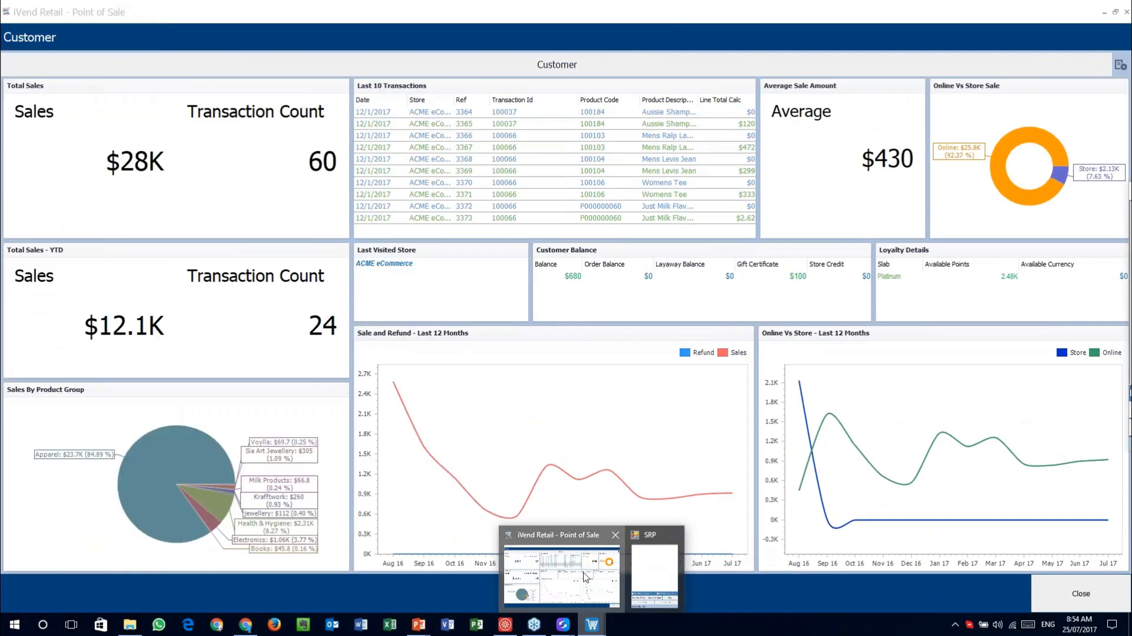
click(586, 576)
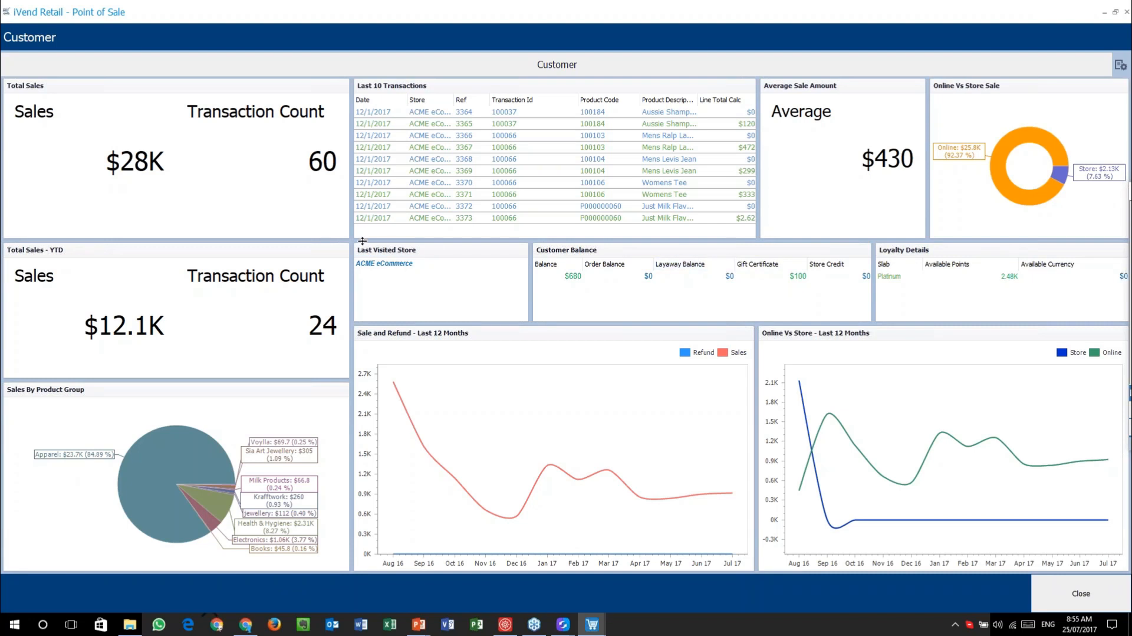
mouse_move(968, 385)
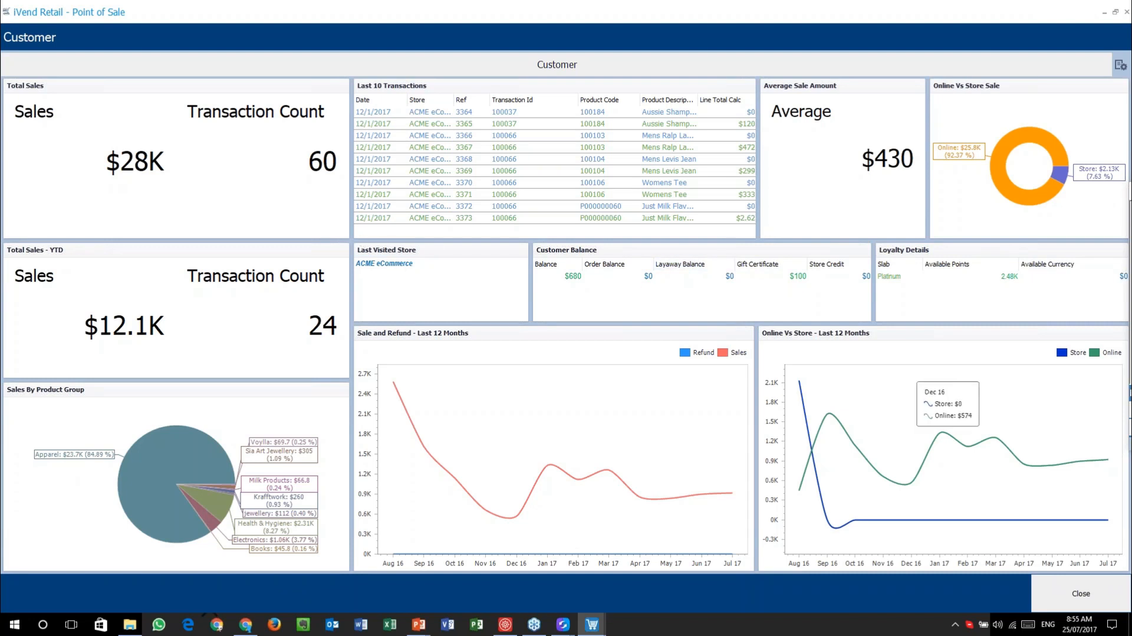
click(1101, 597)
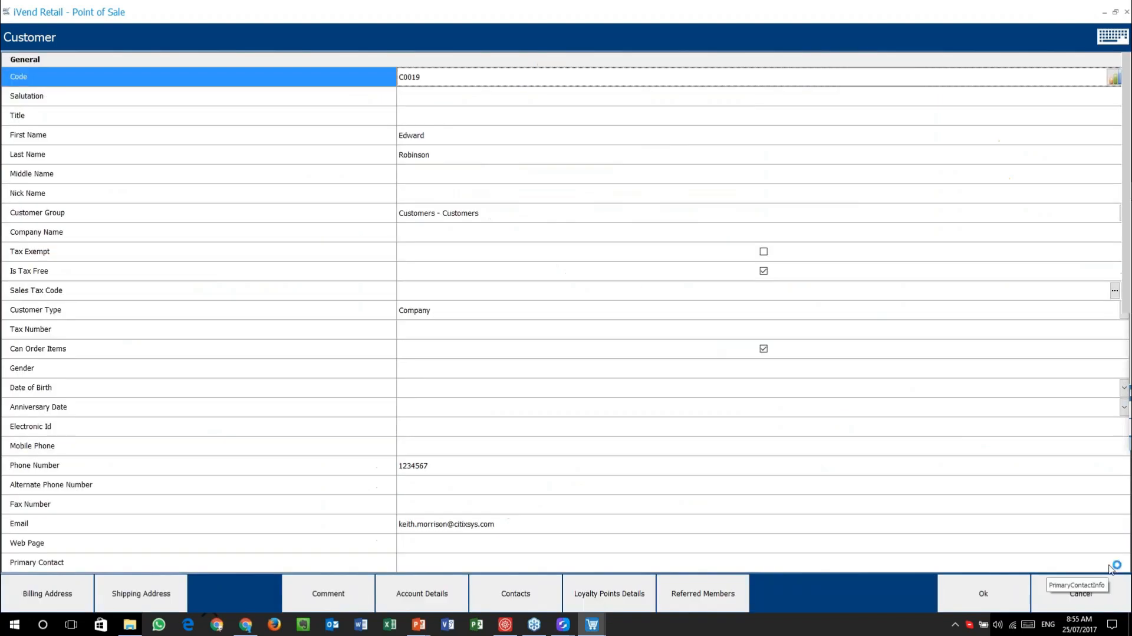
click(1101, 598)
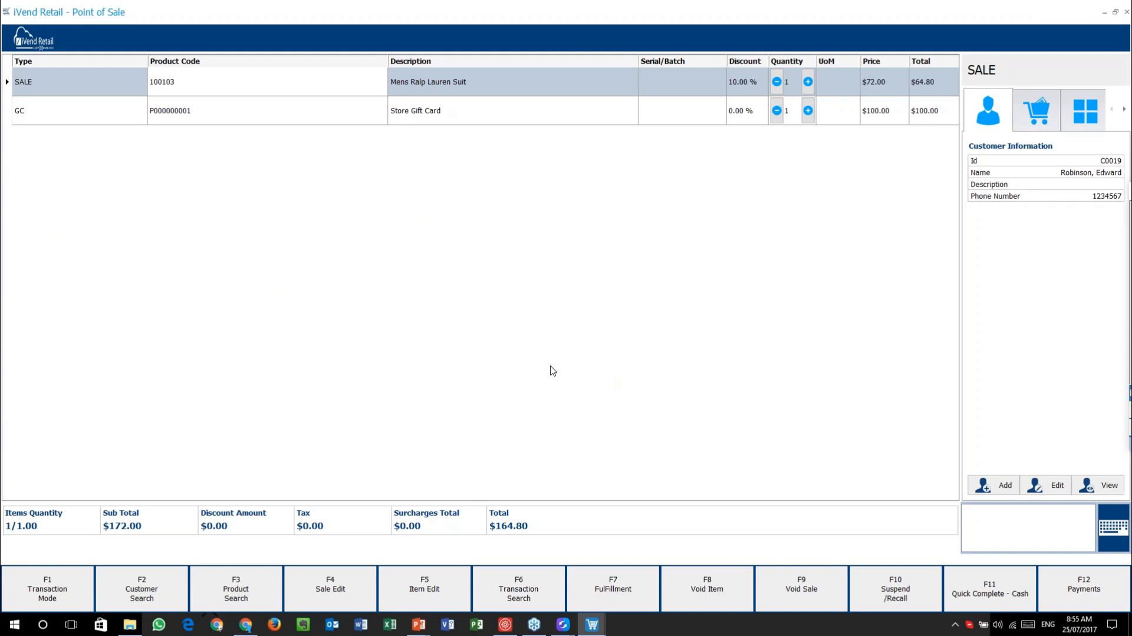
click(246, 585)
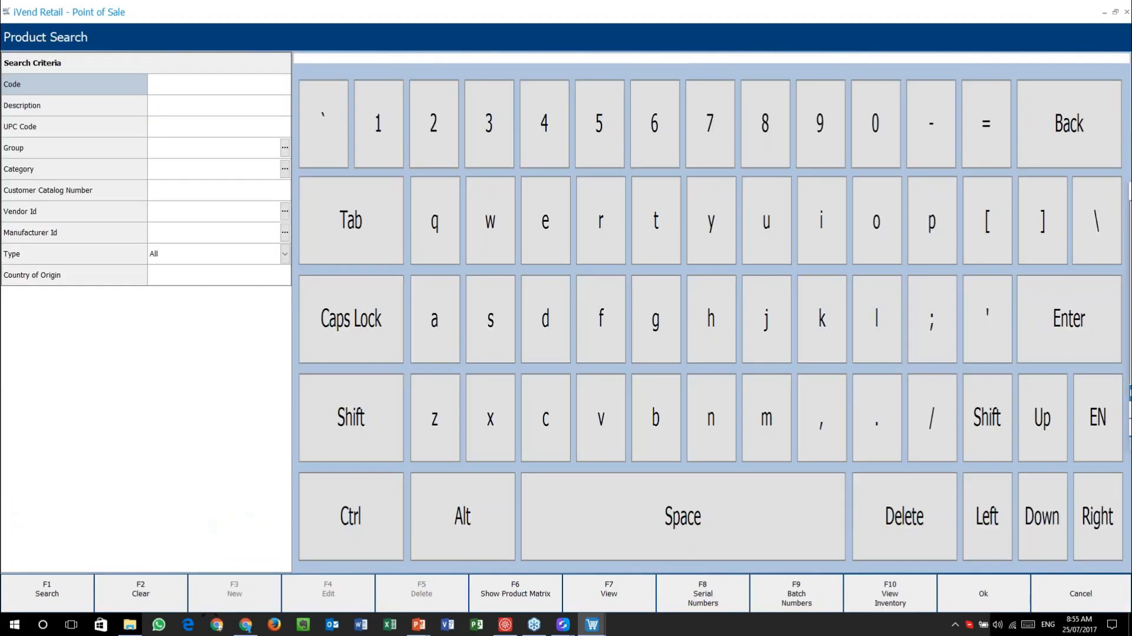
click(46, 584)
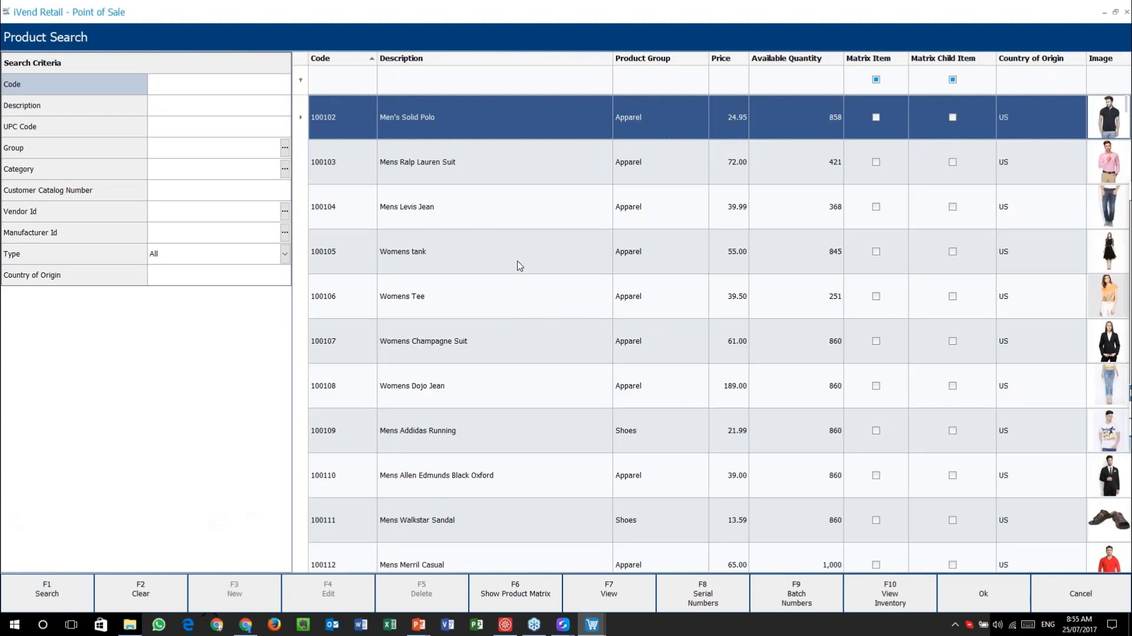
click(482, 339)
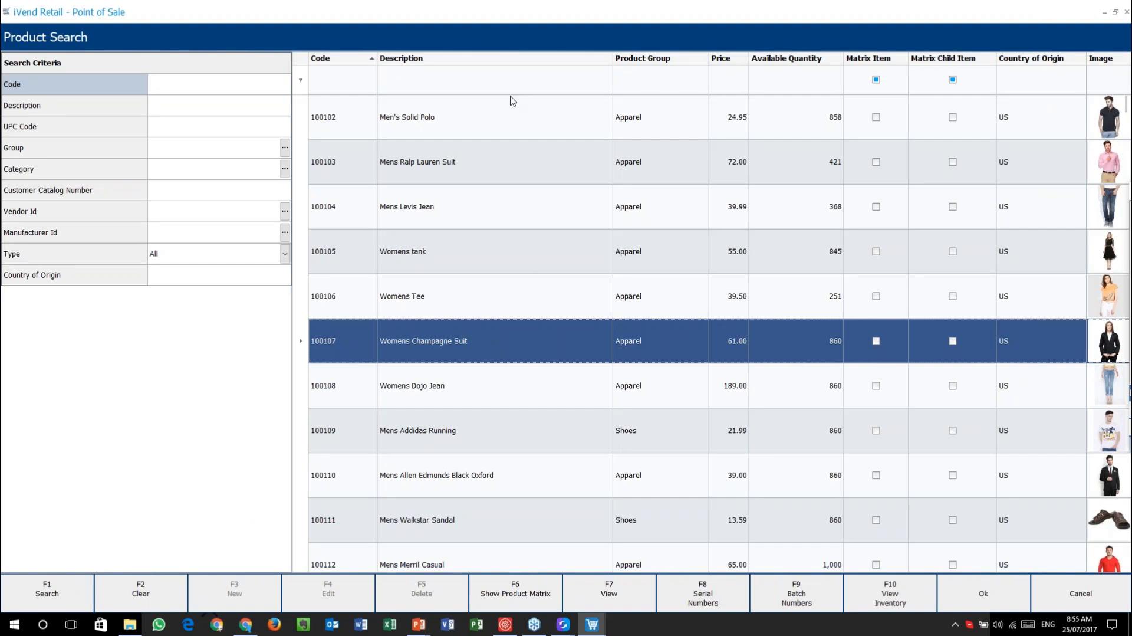
click(551, 163)
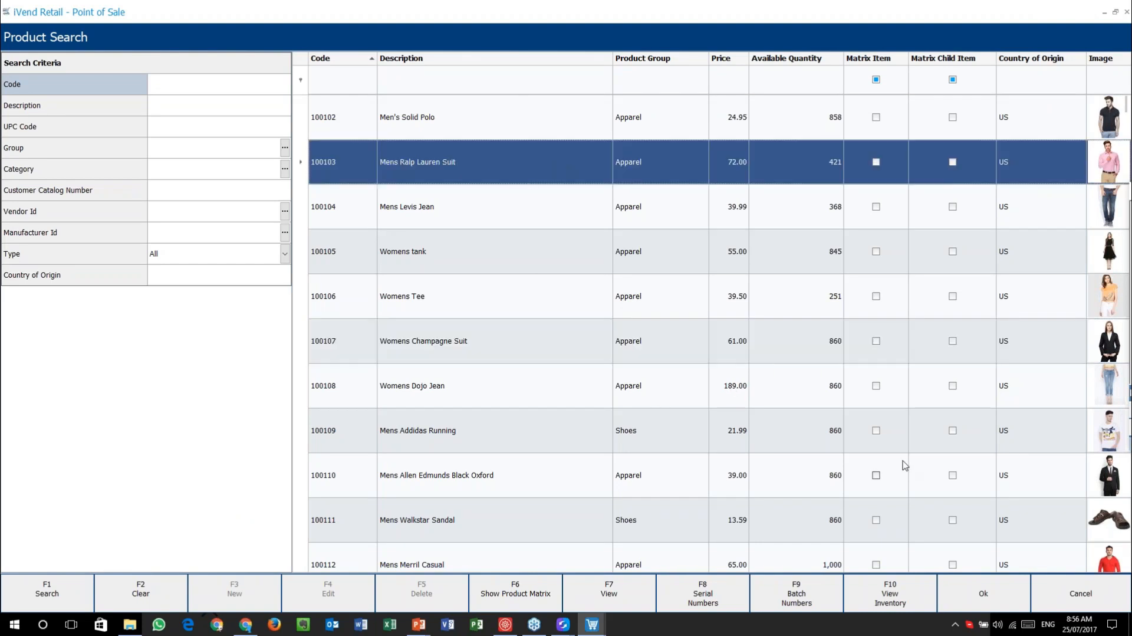
click(611, 596)
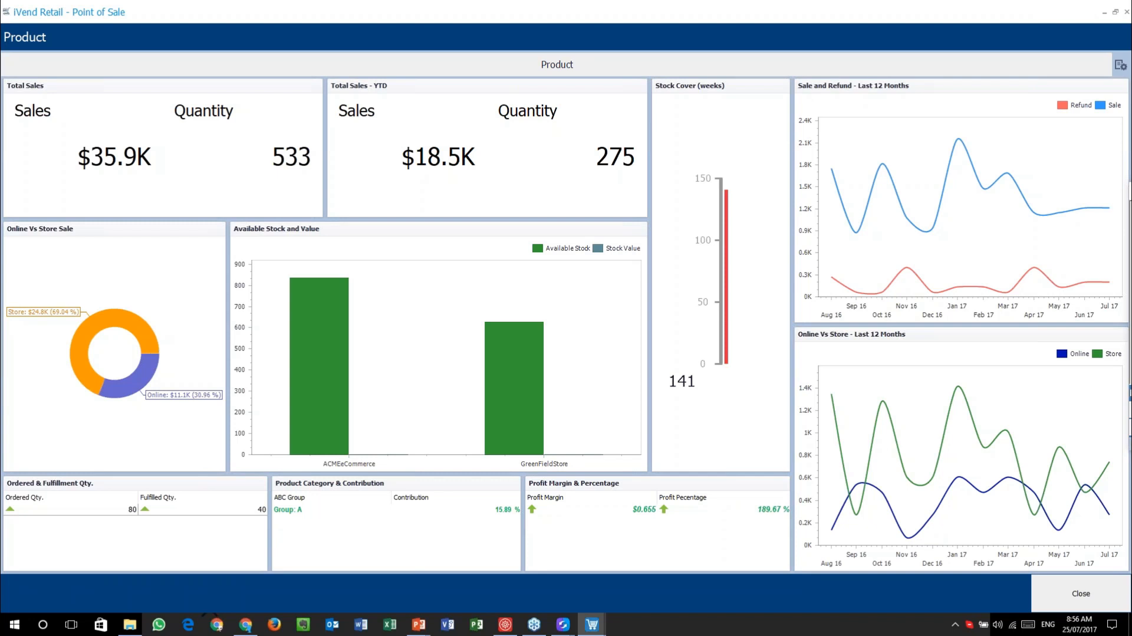
click(1089, 593)
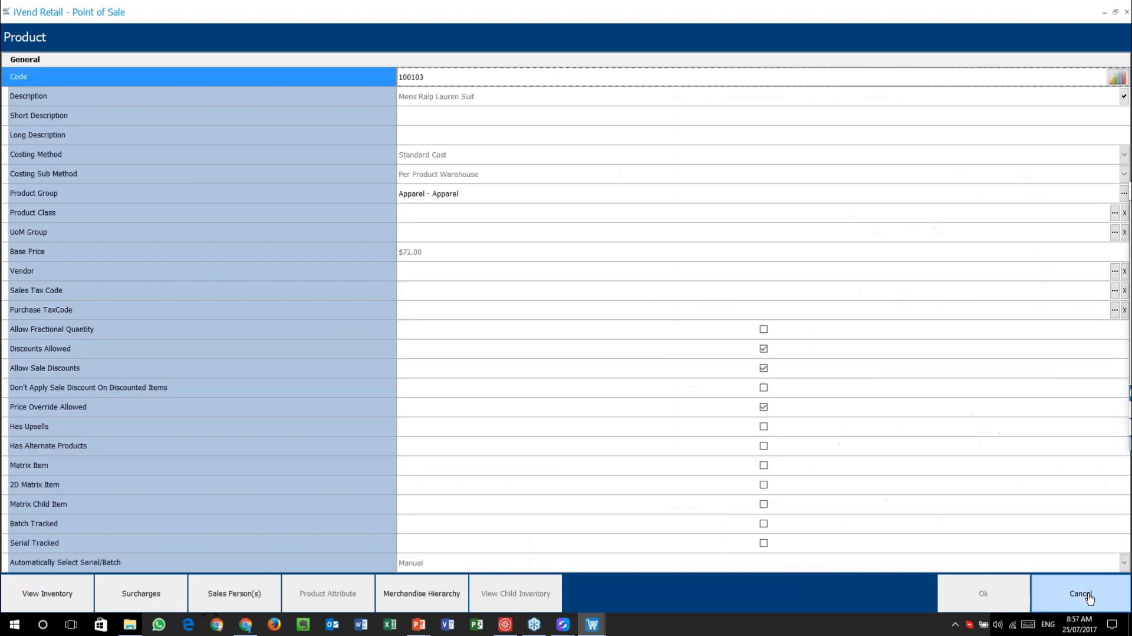
click(1088, 594)
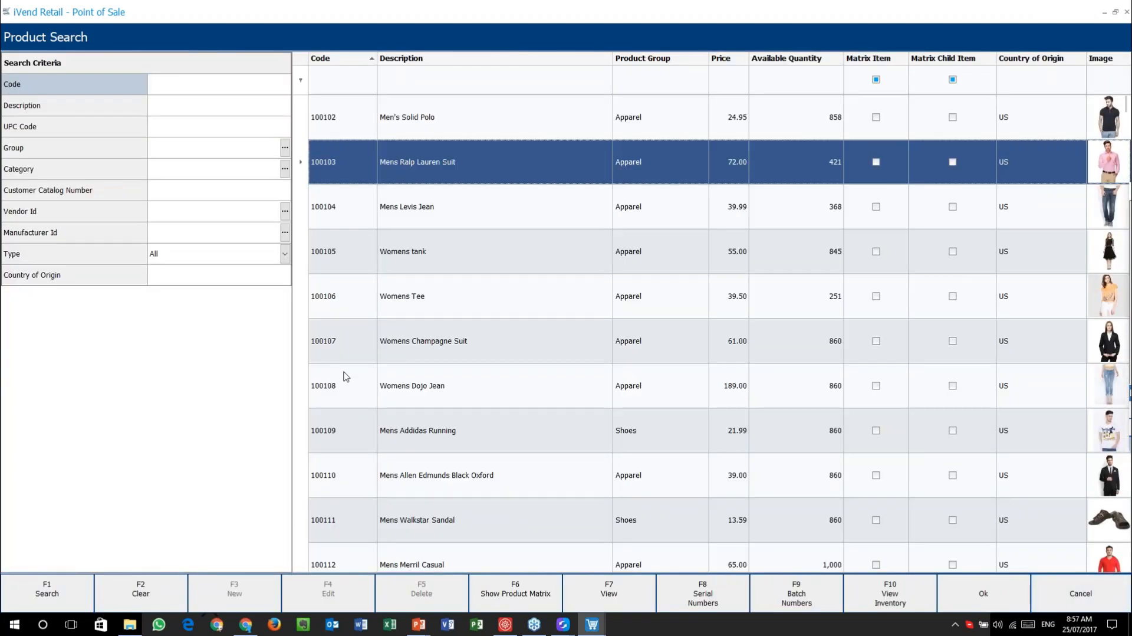
click(1081, 593)
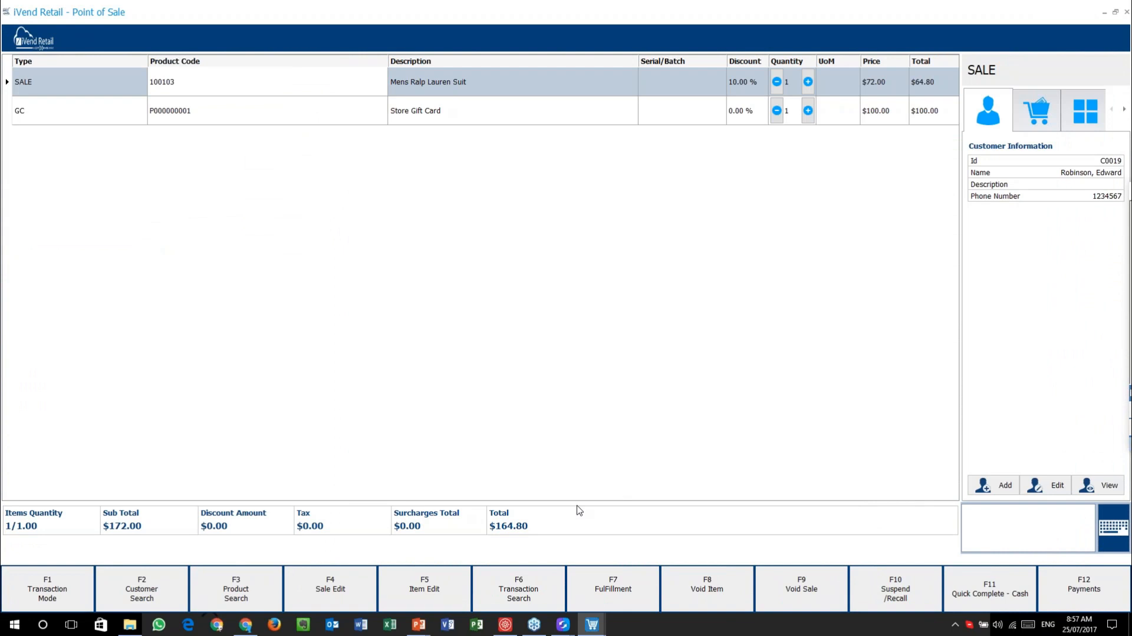
- Advance the slide show from the Product dashboard slide to the Mobile POS Hidden Dashboards slide
mouse_move(418, 624)
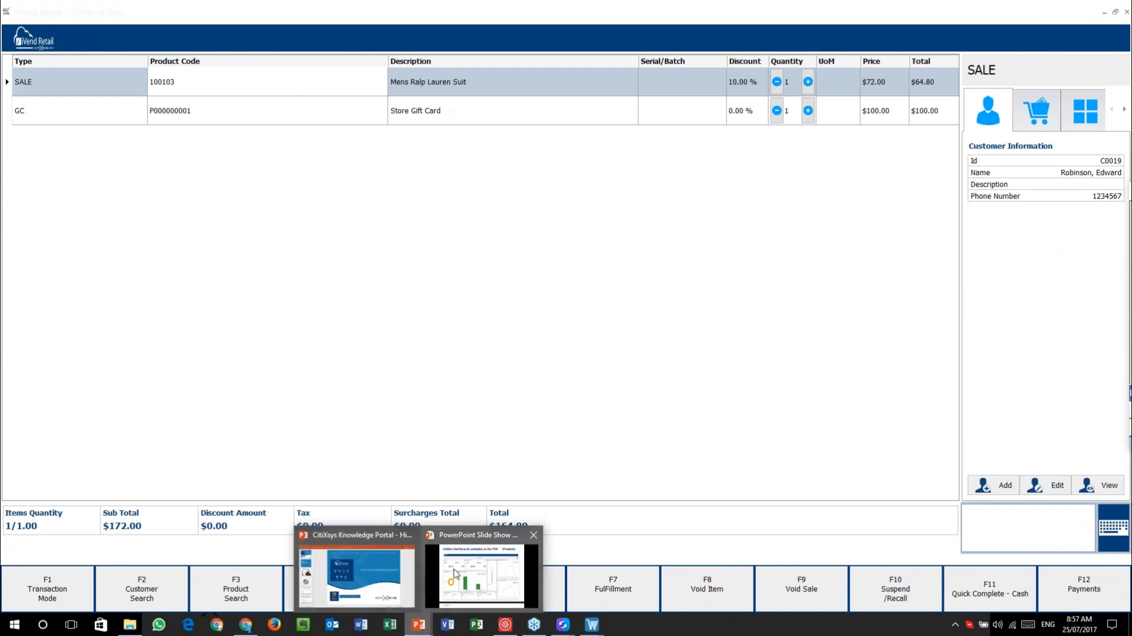
click(469, 579)
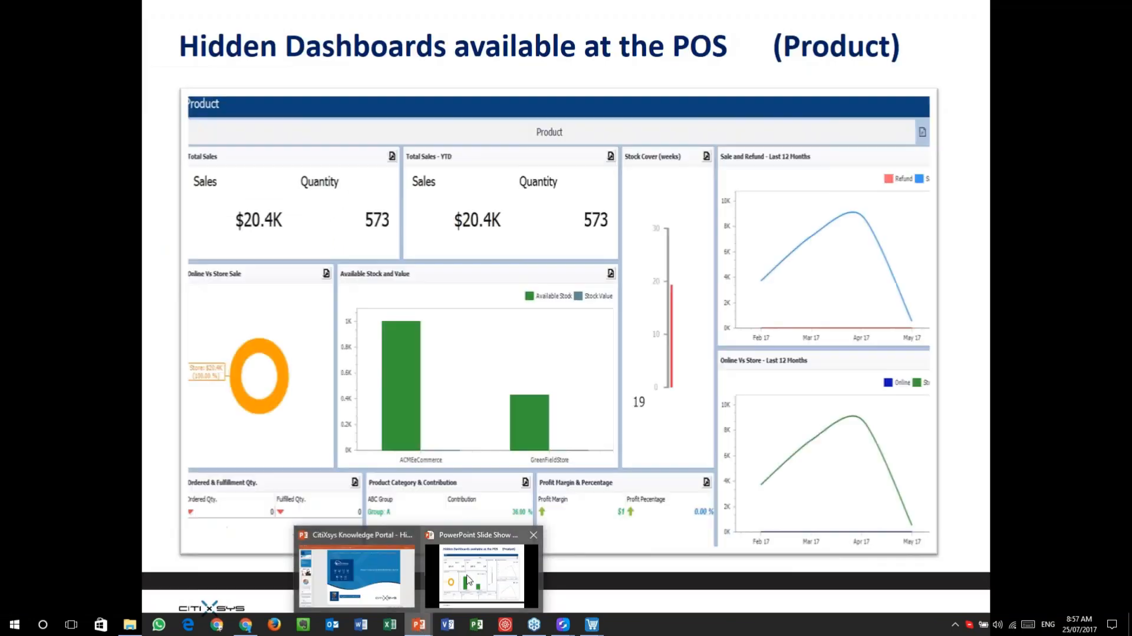
click(703, 379)
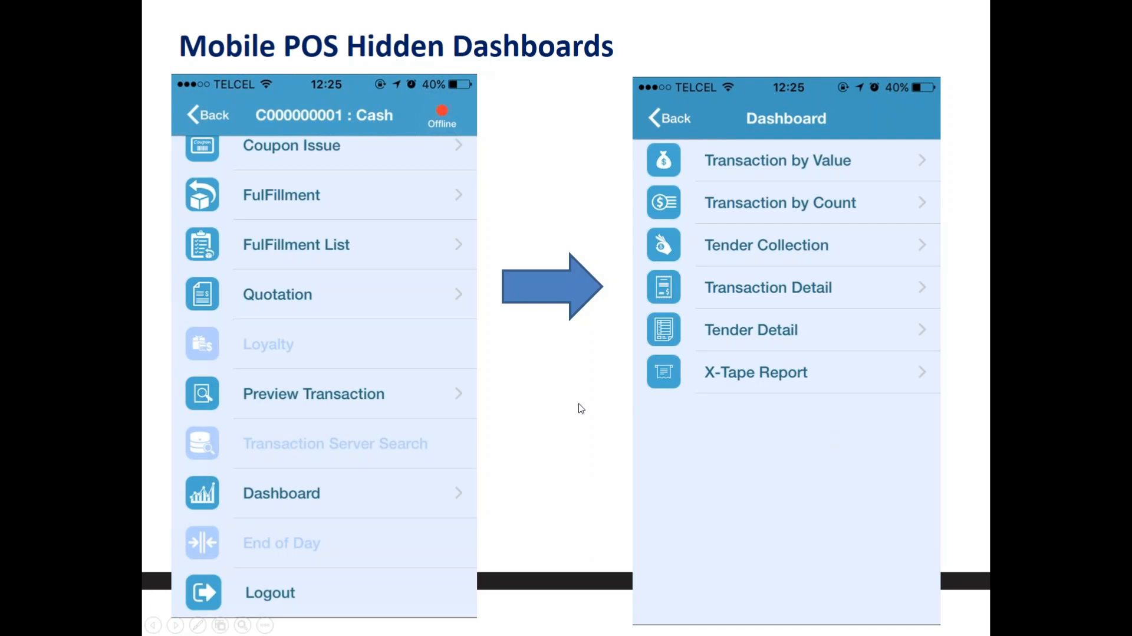
key(alt+Tab)
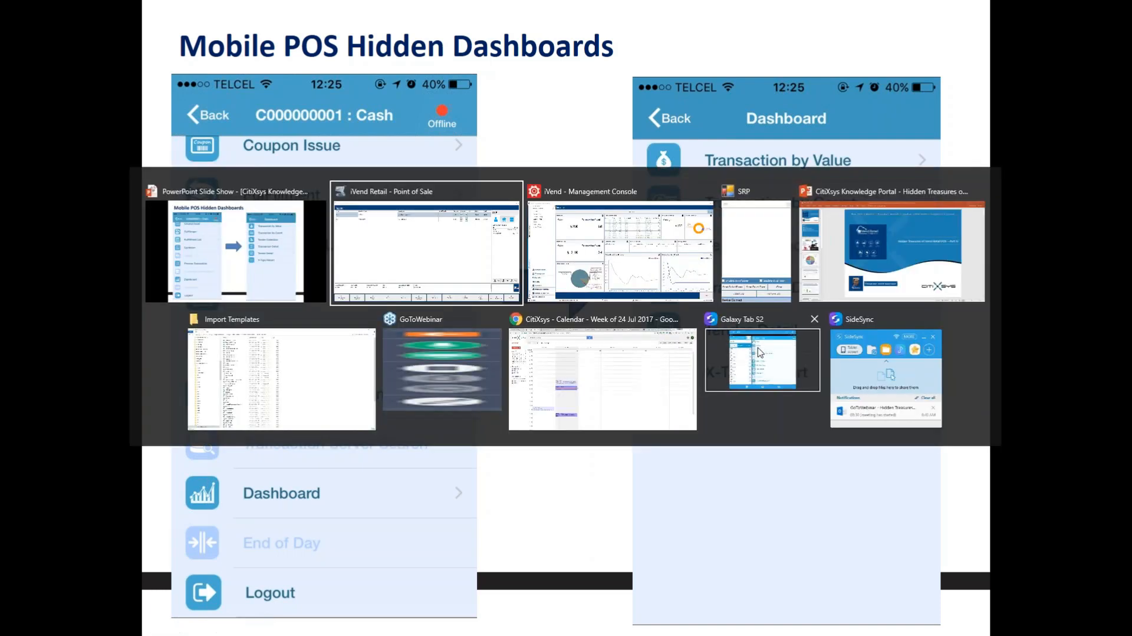
- Show the mirrored Mobile POS app full screen in SideSync and open its Dashboard report list
click(855, 372)
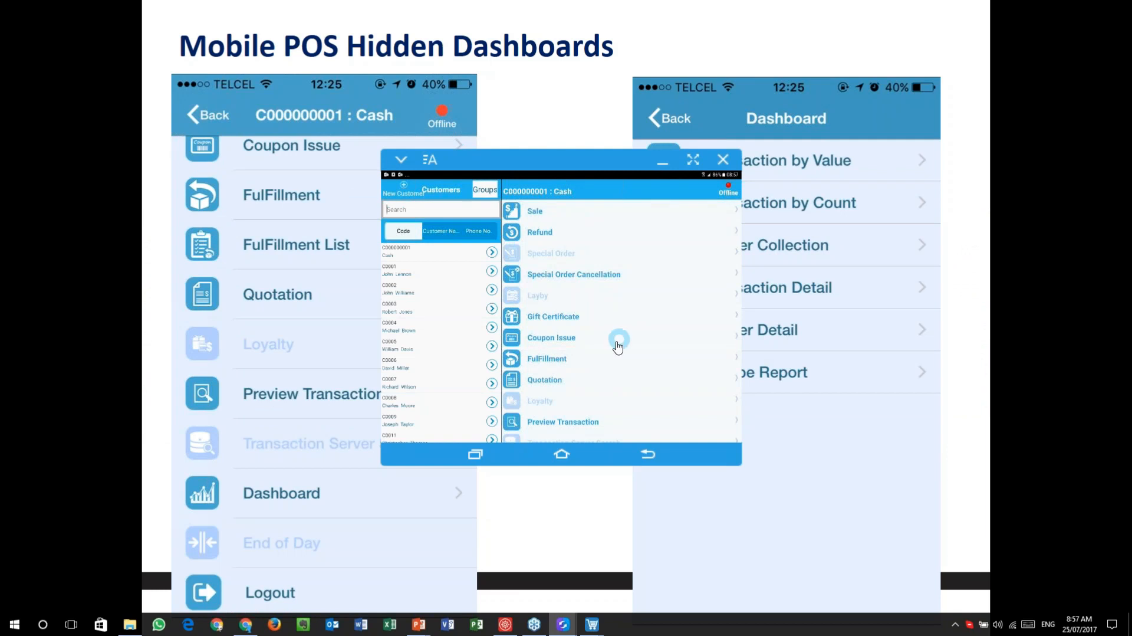
click(698, 165)
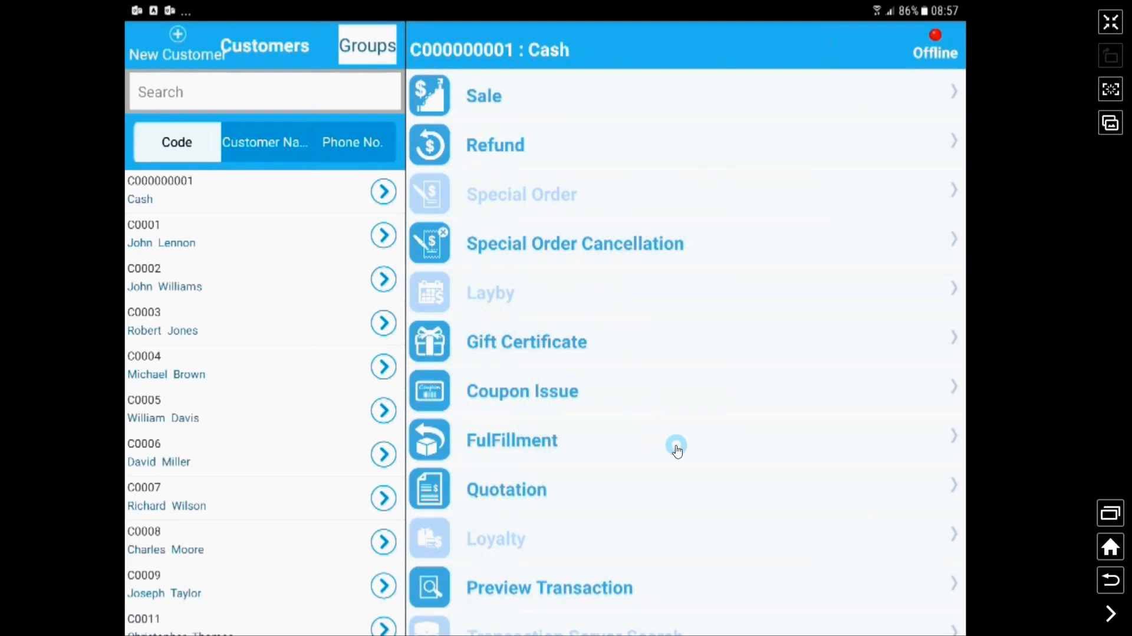
scroll(677, 450, down, 3)
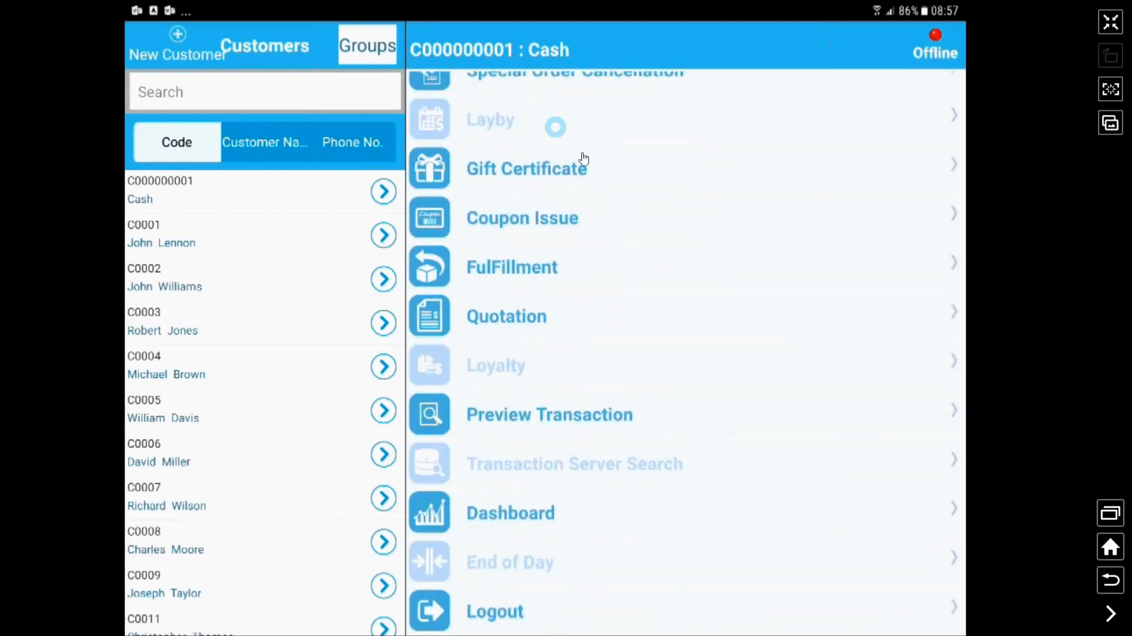
scroll(619, 189, up, 3)
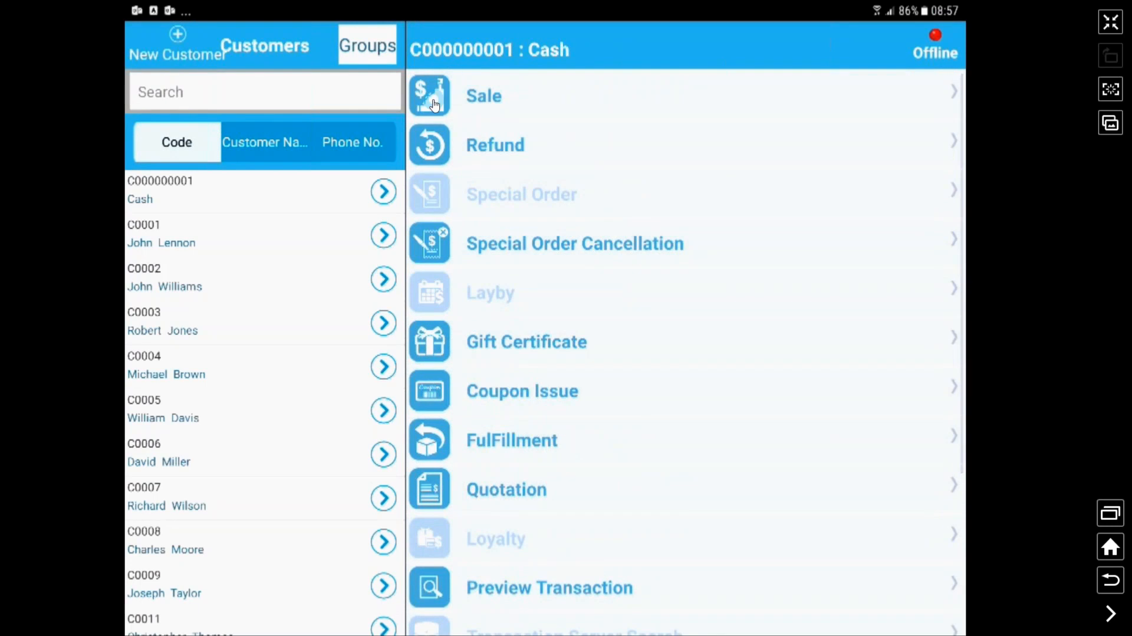
scroll(611, 387, down, 3)
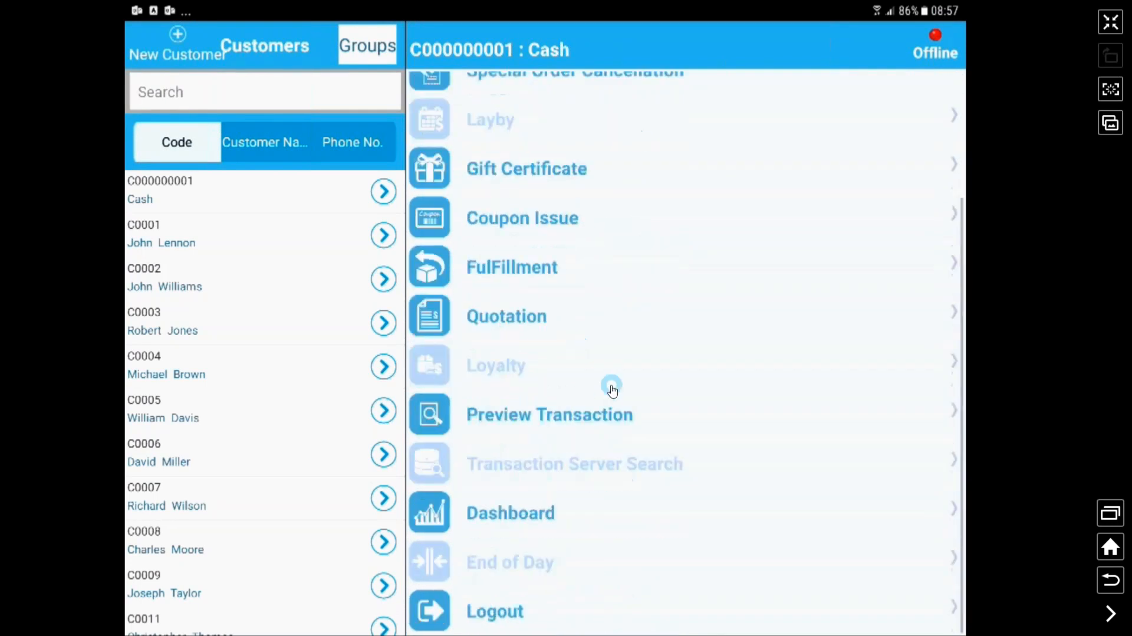
click(506, 515)
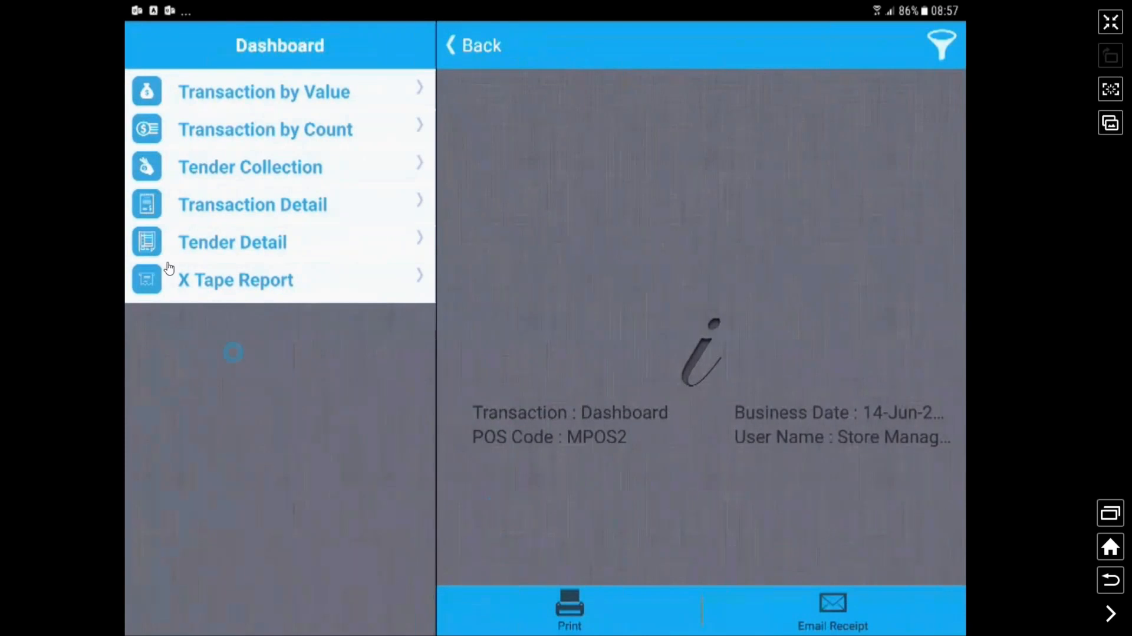
- View the Transaction by Value and Transaction by Count charts, check the chart filter, then exit full screen
click(258, 94)
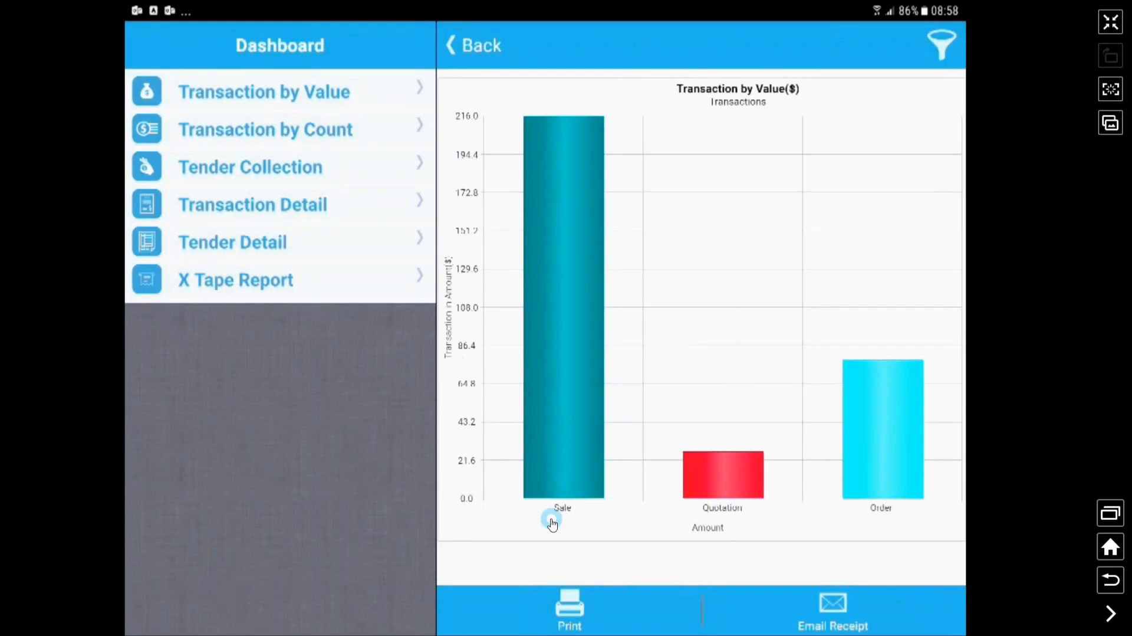
click(270, 142)
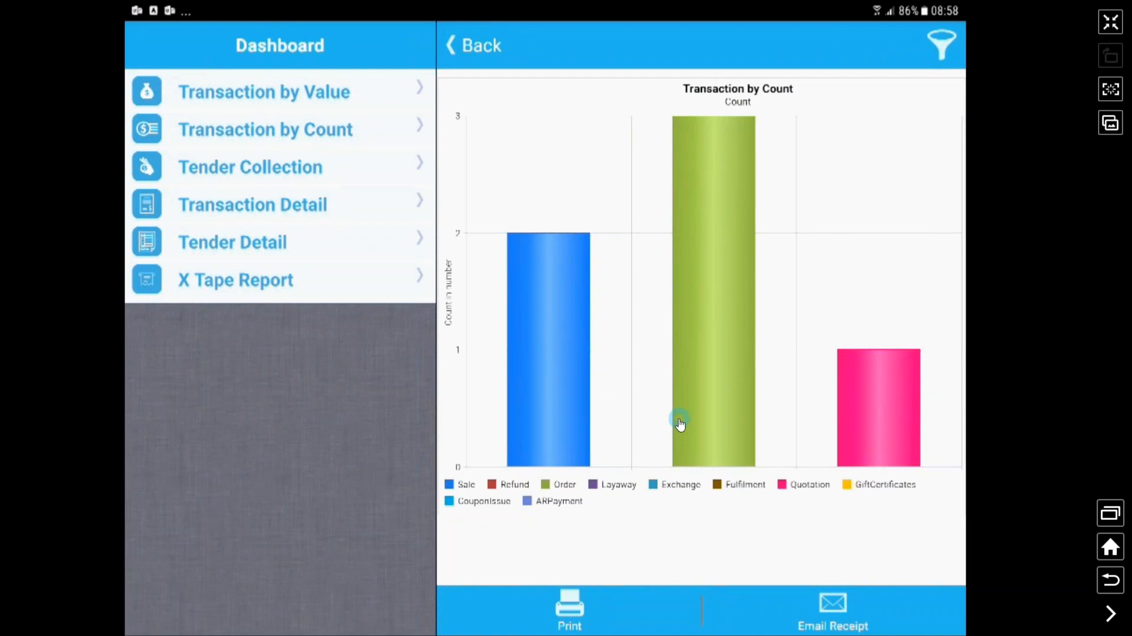
click(941, 47)
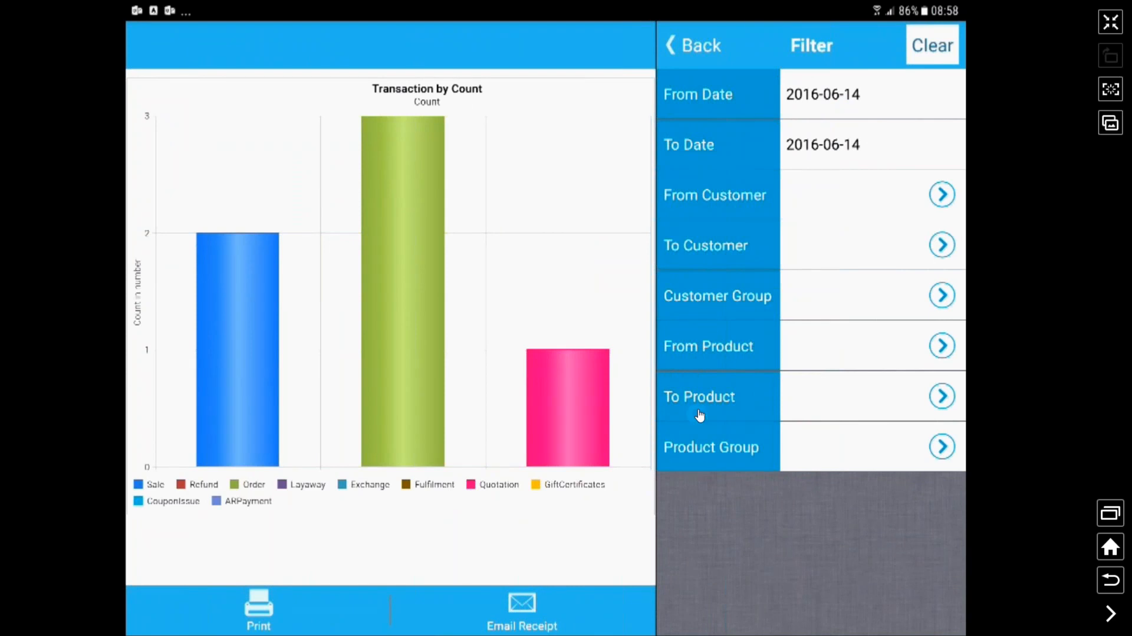
click(697, 63)
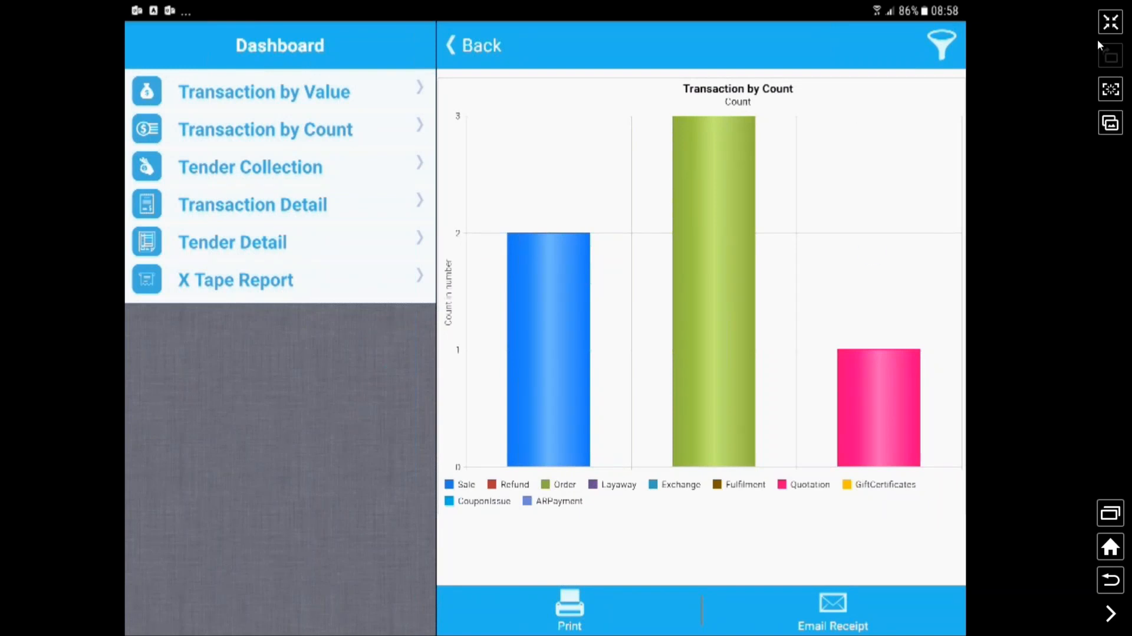
click(1109, 22)
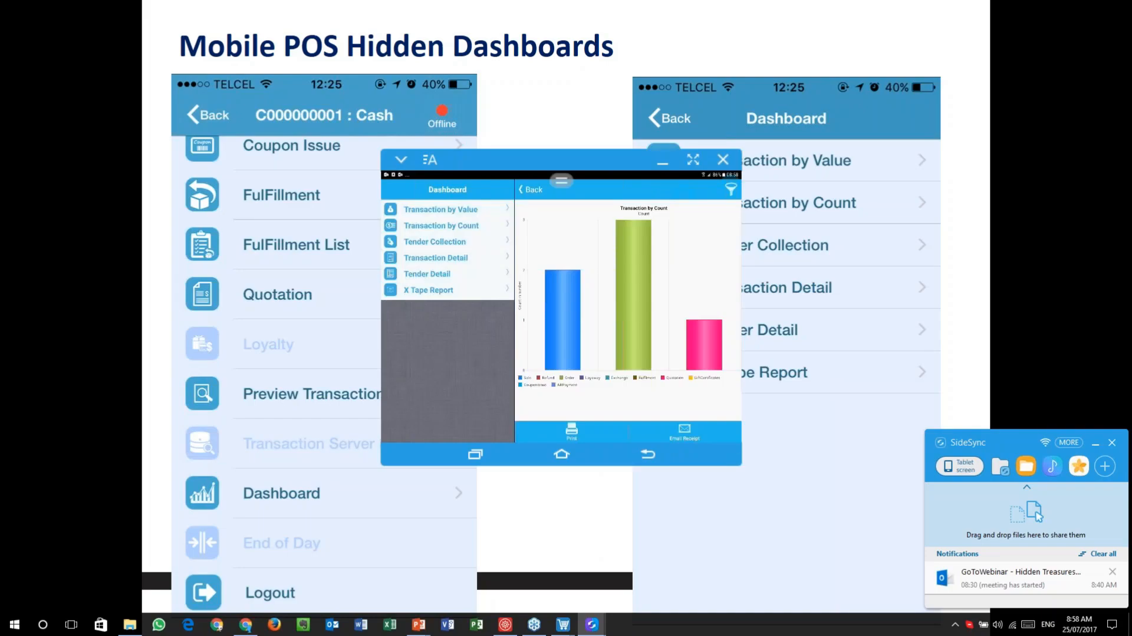
- Return to the slide show and advance to the Transaction by Value slide
click(828, 195)
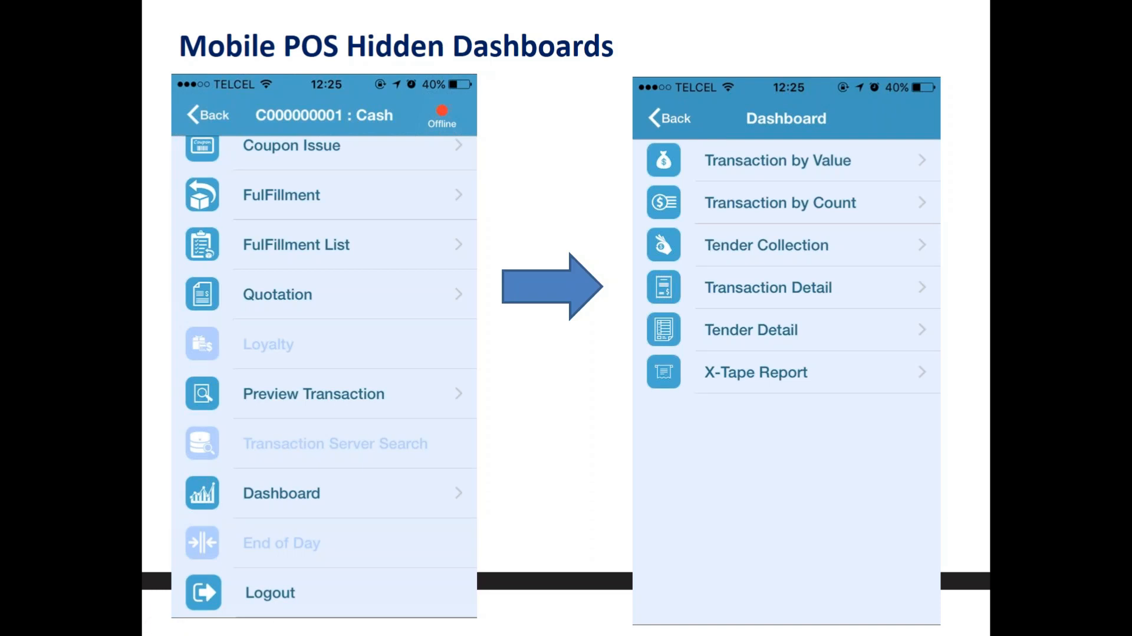
click(768, 286)
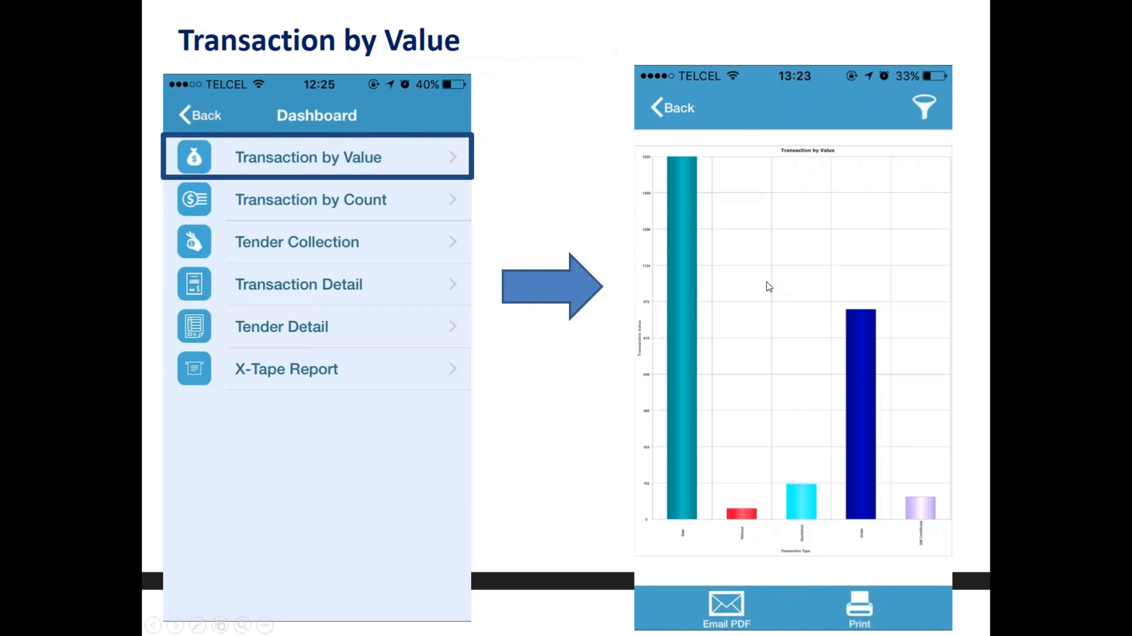
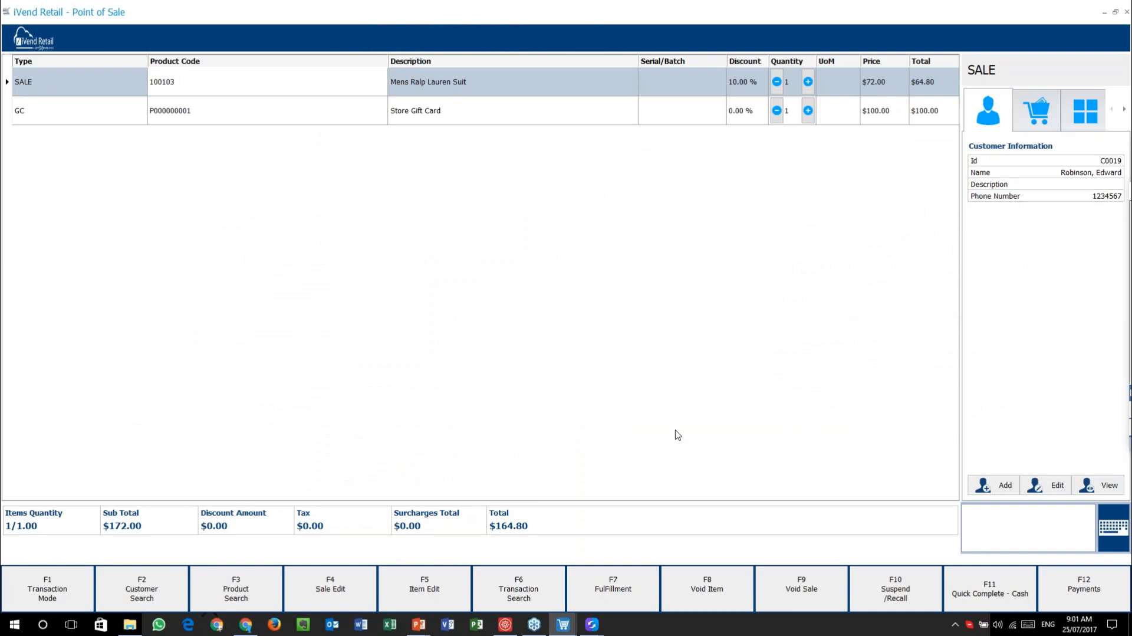
- Back in the Management Console, close the customer dashboard, form and search windows
key(alt+Tab)
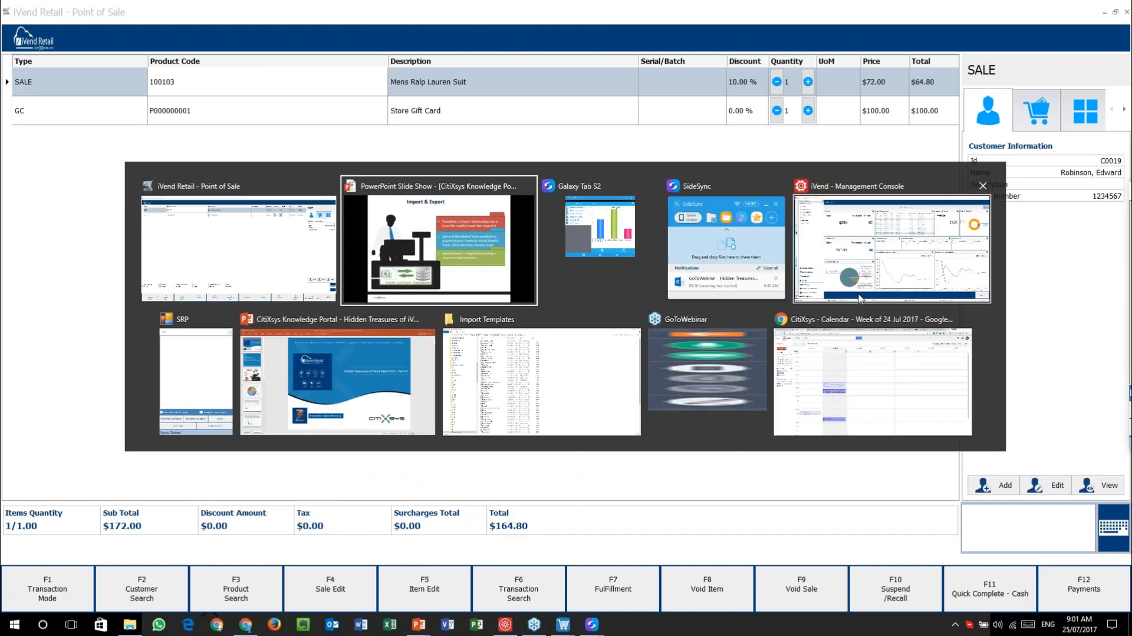
click(859, 261)
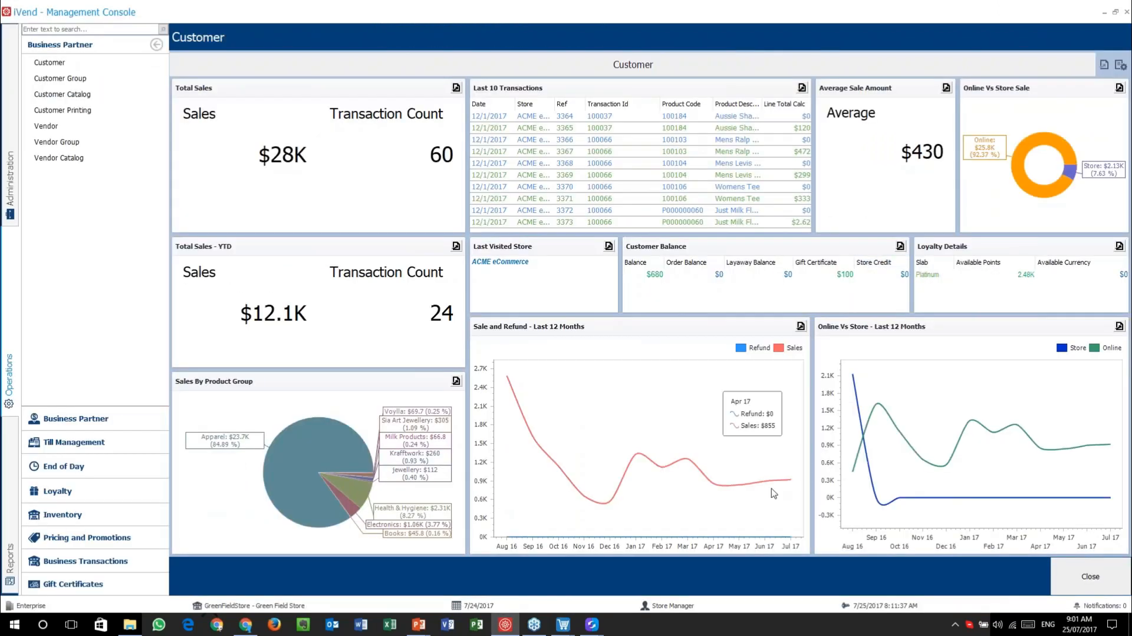
click(1090, 575)
click(1091, 575)
click(1091, 575)
- Open Administration > Application Setup > Export Data and browse Object Type, leaving it None
click(8, 177)
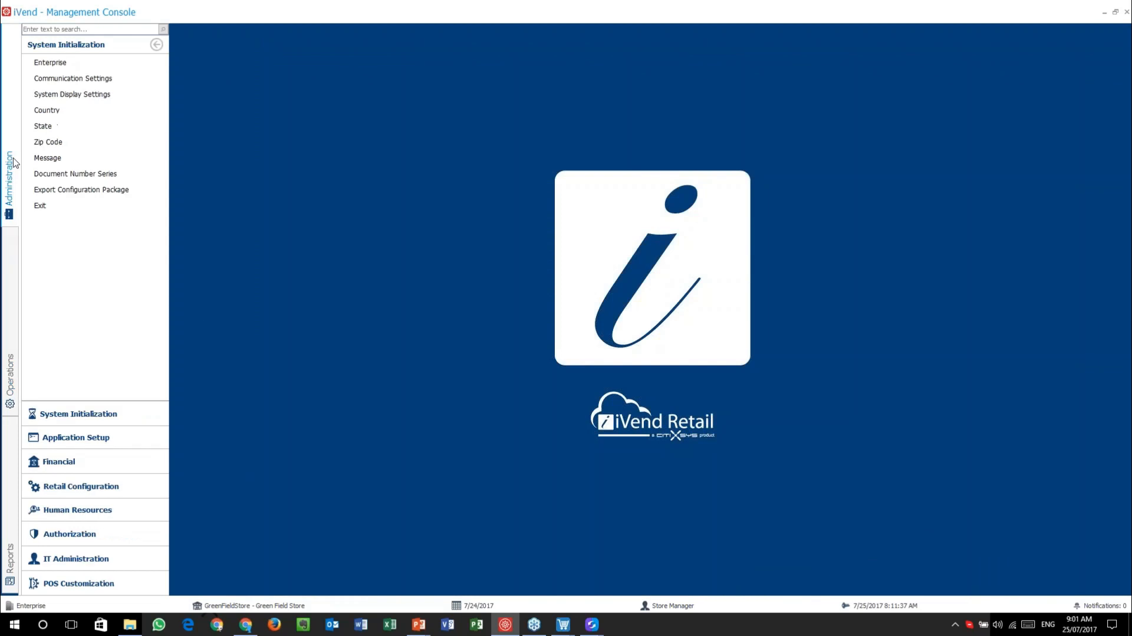
click(86, 447)
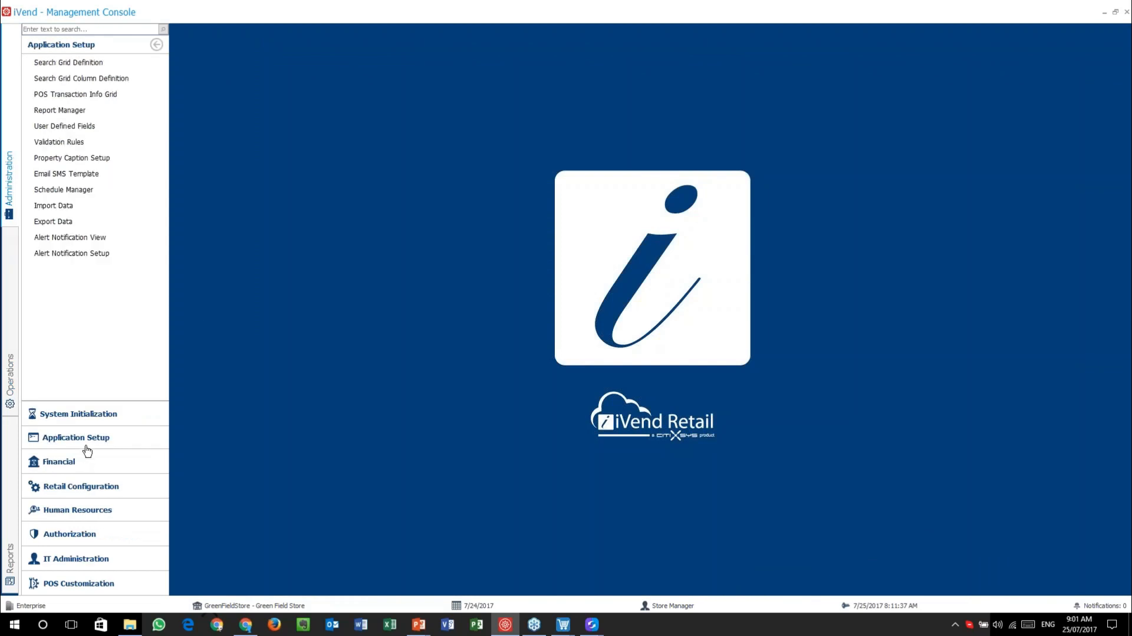
click(67, 224)
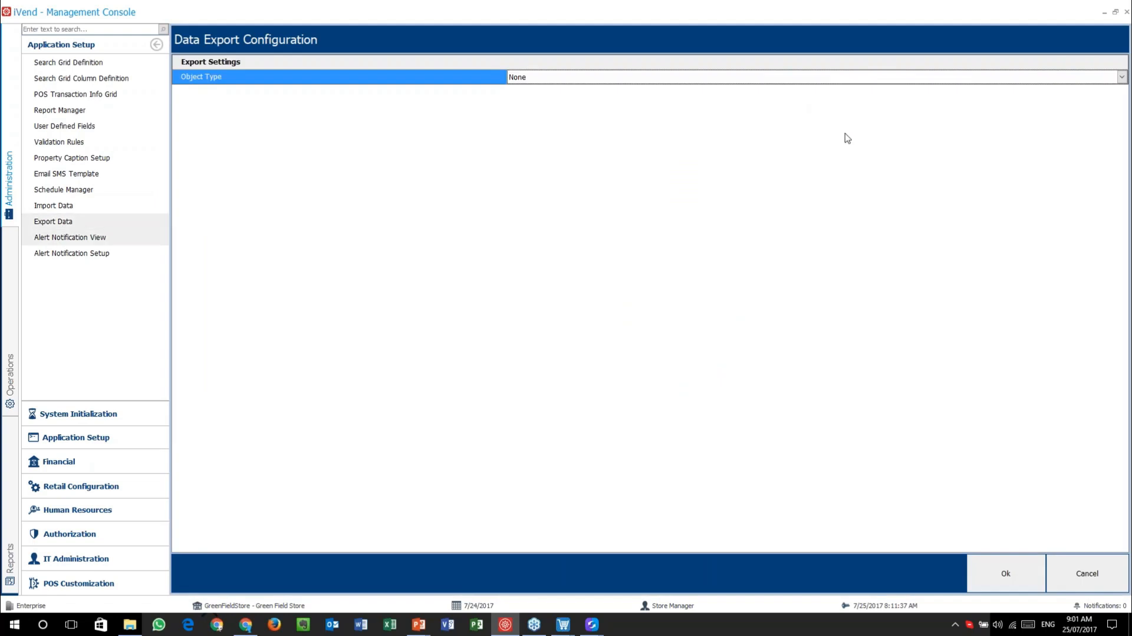
click(1004, 78)
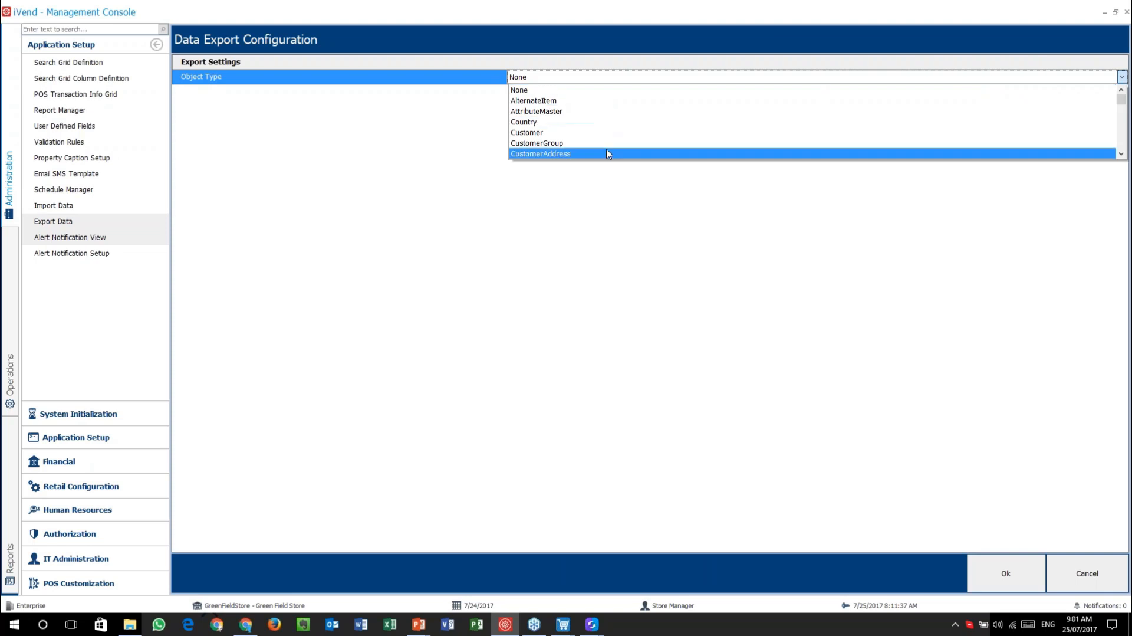
scroll(651, 148, down, 2)
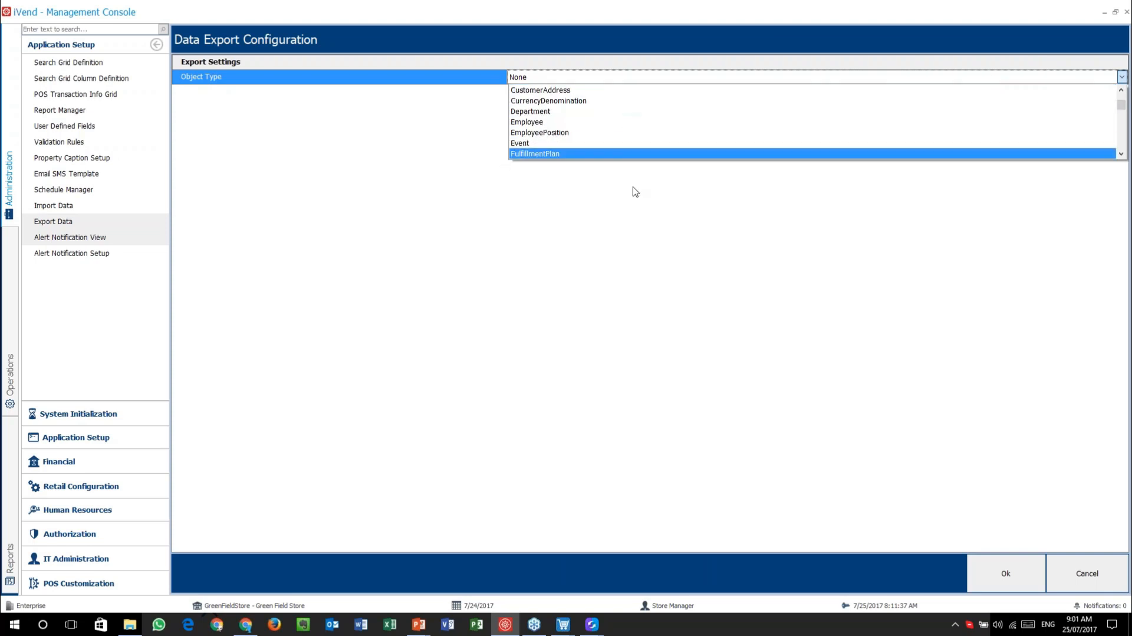
click(592, 205)
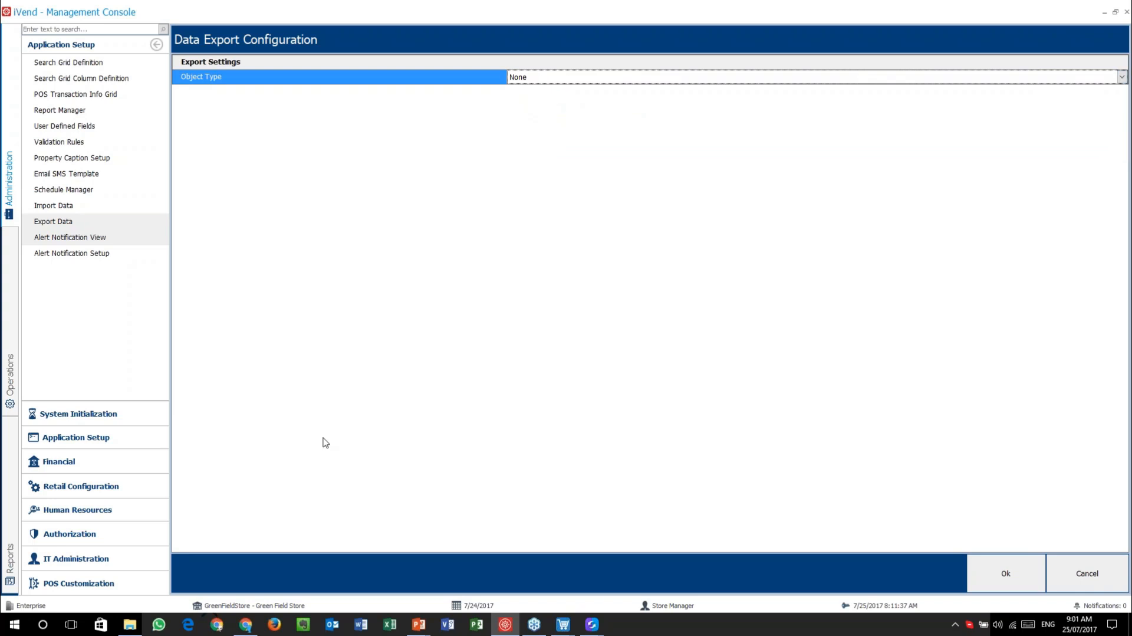
click(131, 625)
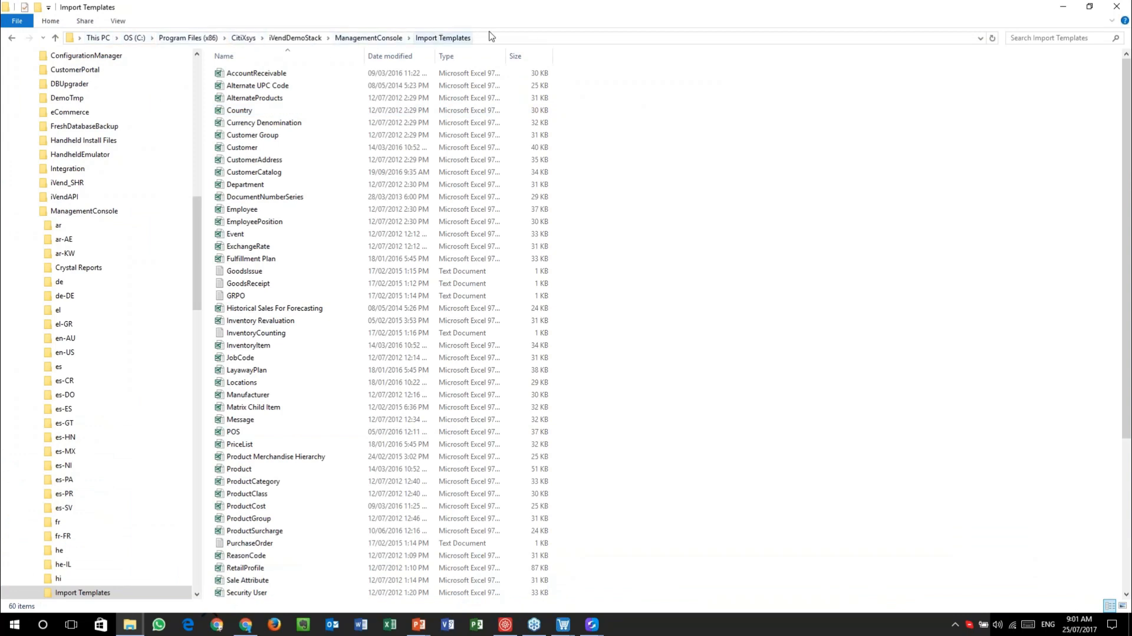
- Scroll the Import Templates list and open Product.xls in Excel
scroll(338, 177, down, 6)
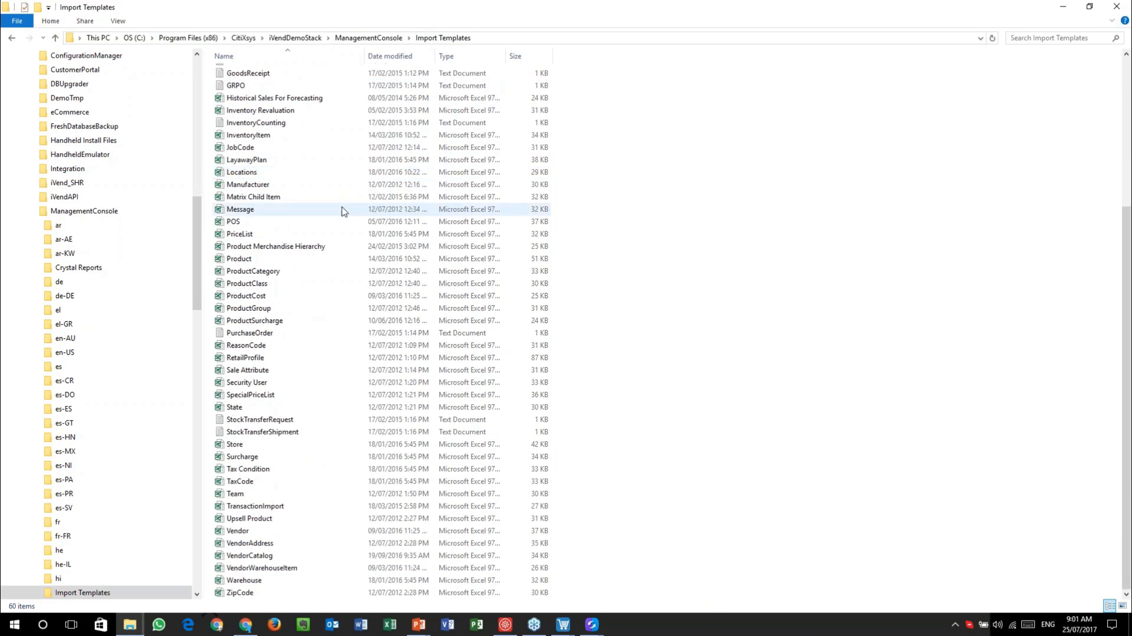
scroll(345, 212, up, 6)
scroll(344, 211, down, 6)
scroll(345, 211, up, 6)
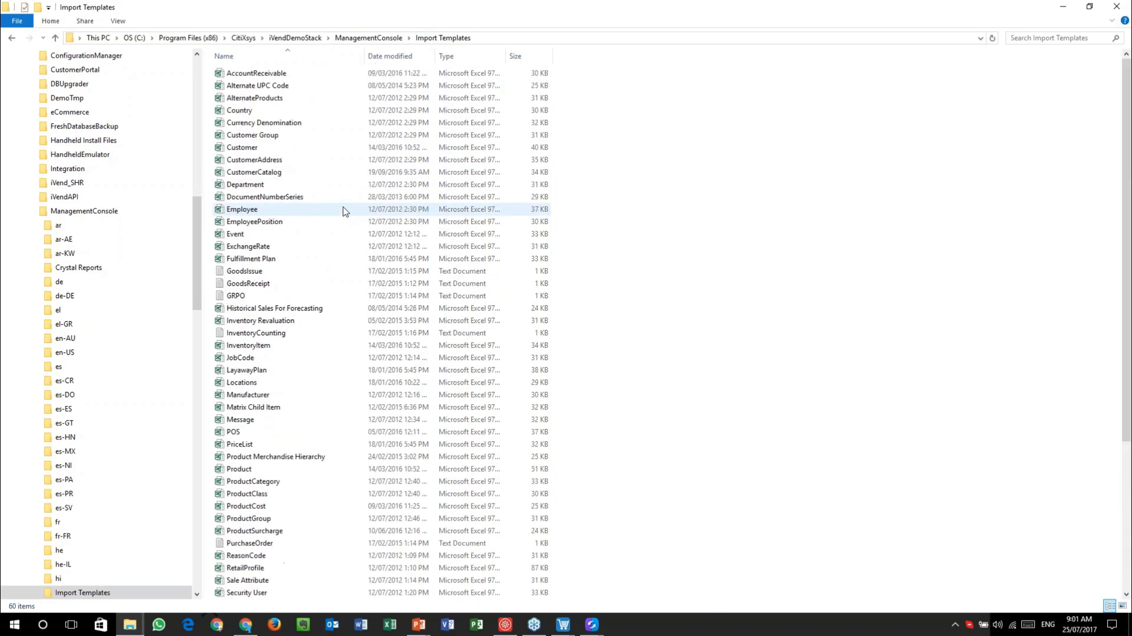
scroll(342, 196, down, 6)
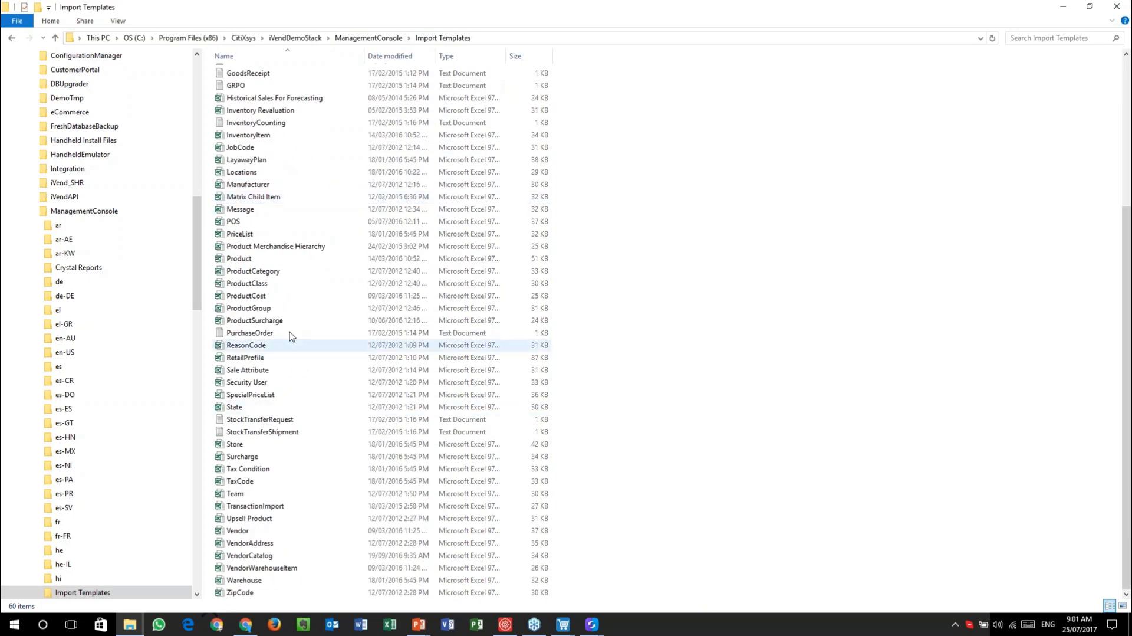
double_click(305, 260)
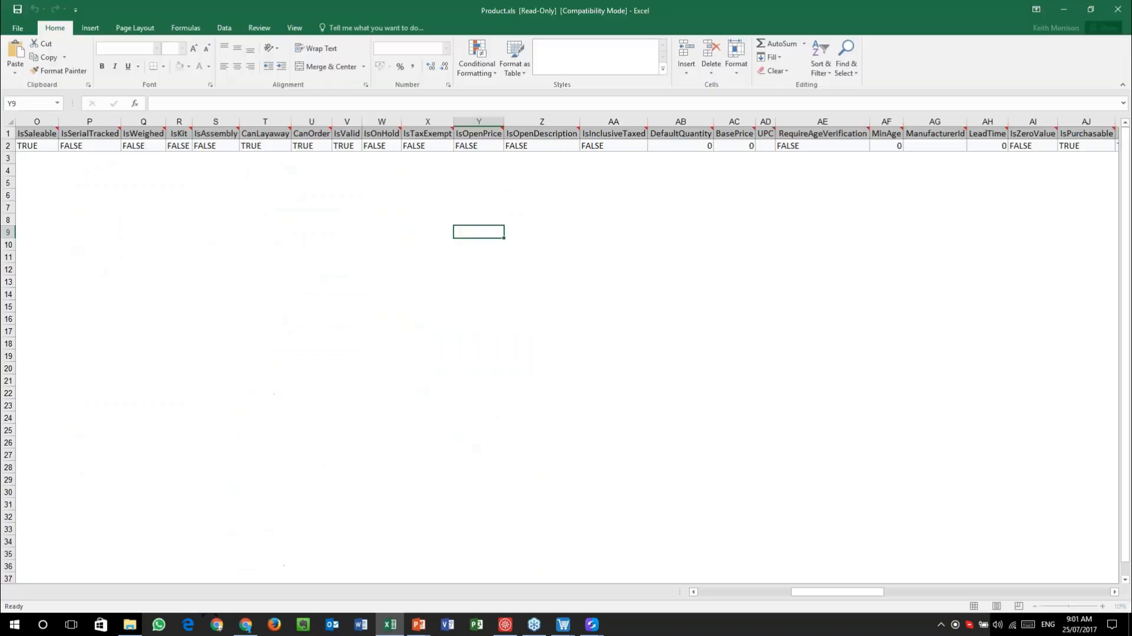
click(39, 146)
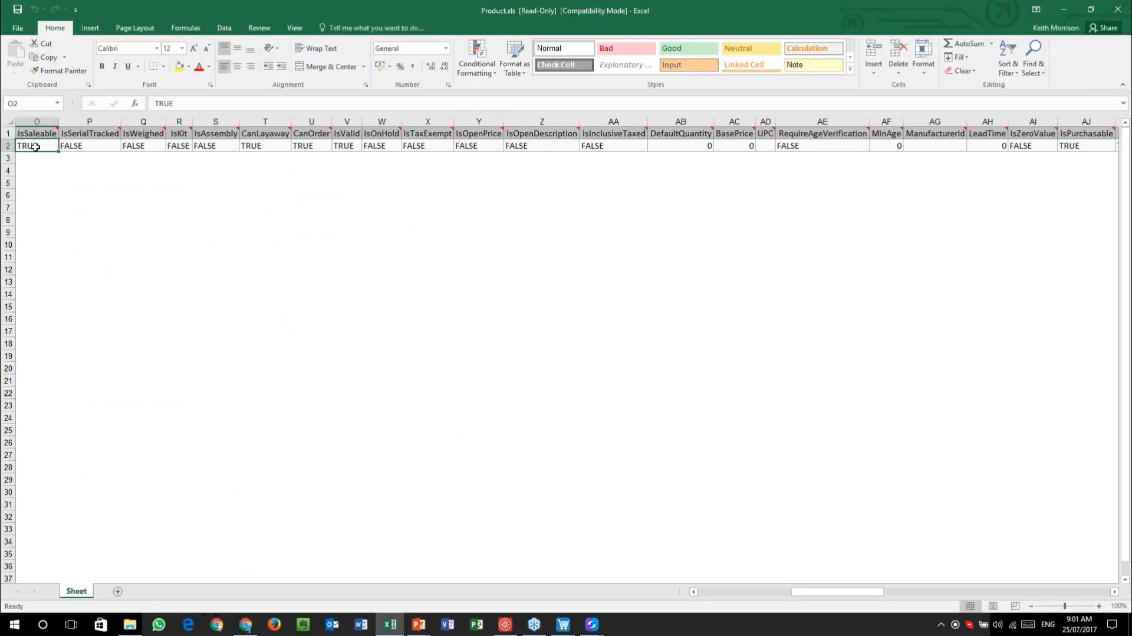
click(80, 148)
click(147, 145)
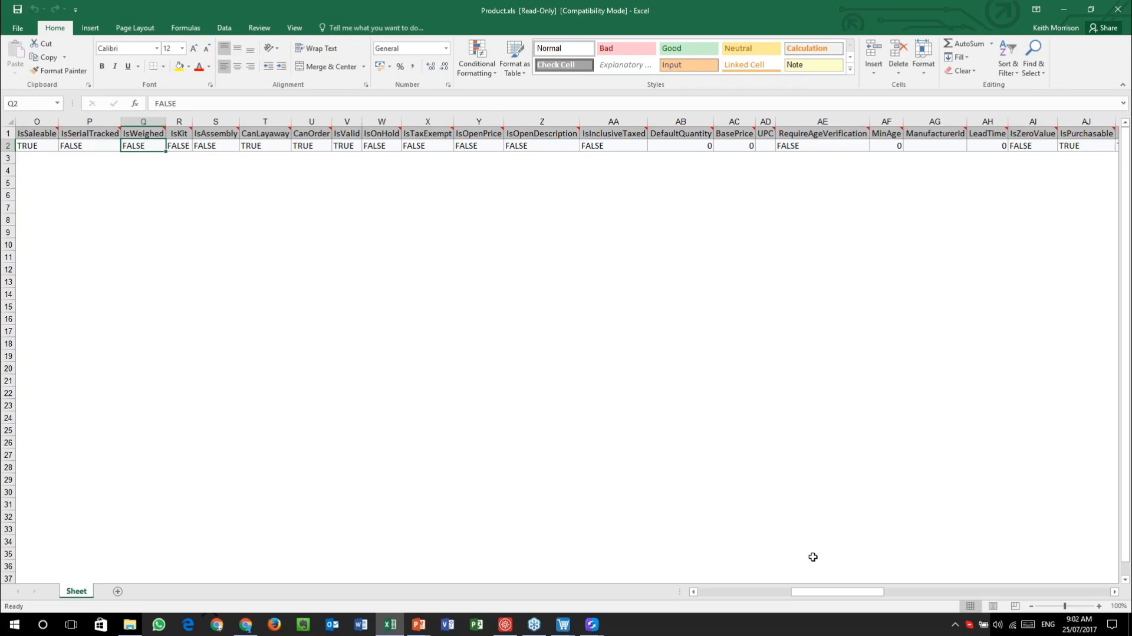
drag(844, 595, 750, 592)
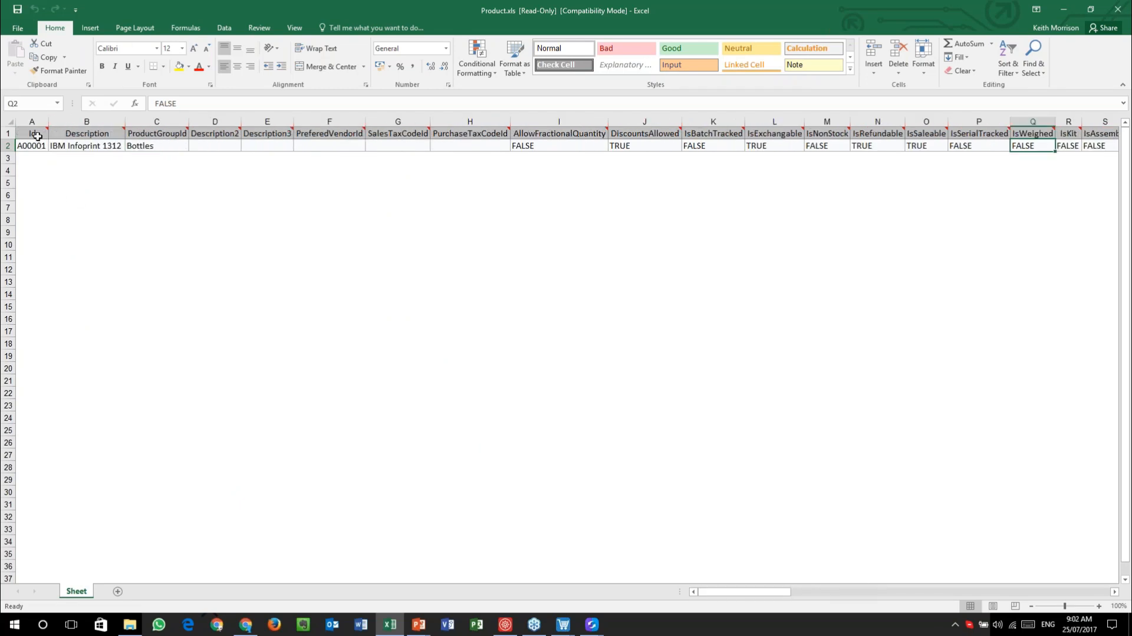
mouse_move(37, 130)
mouse_move(91, 130)
click(261, 146)
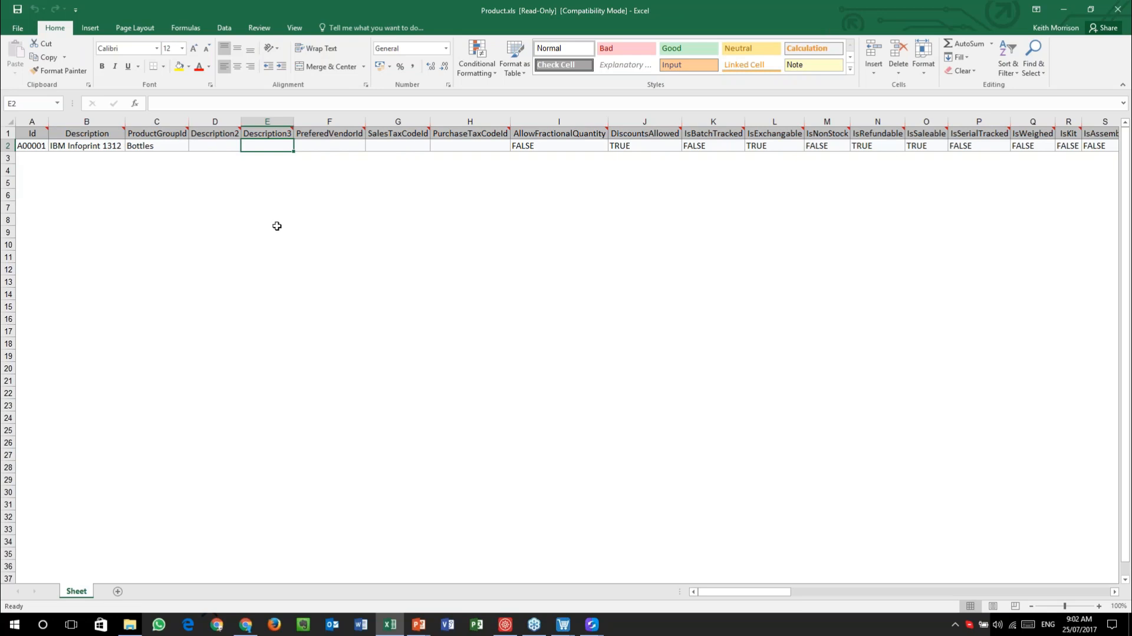
click(9, 145)
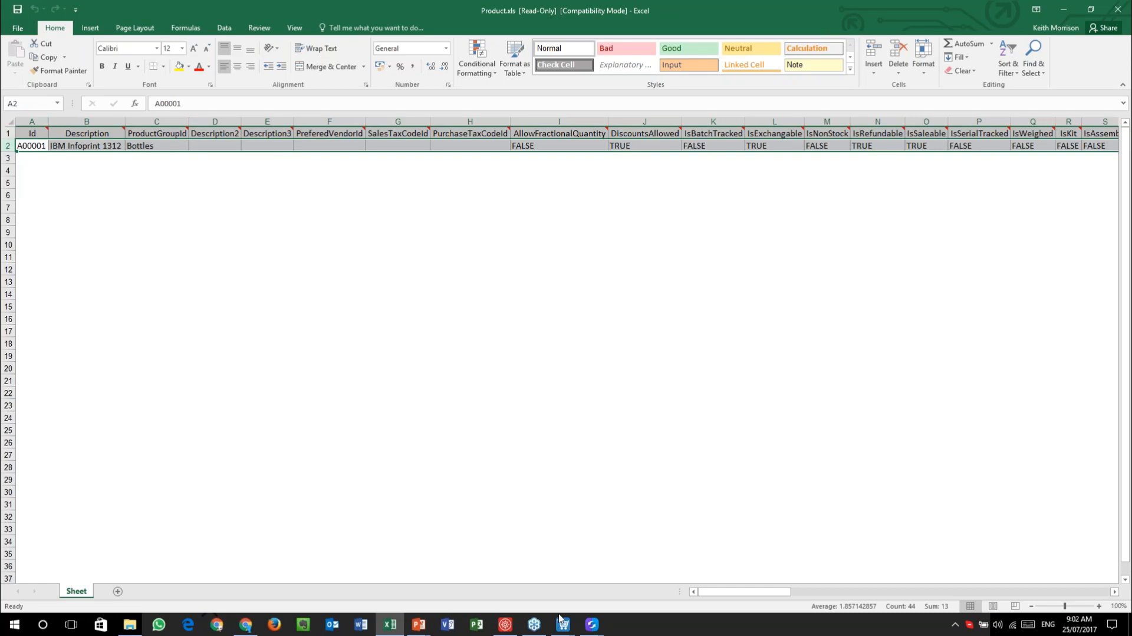
click(506, 624)
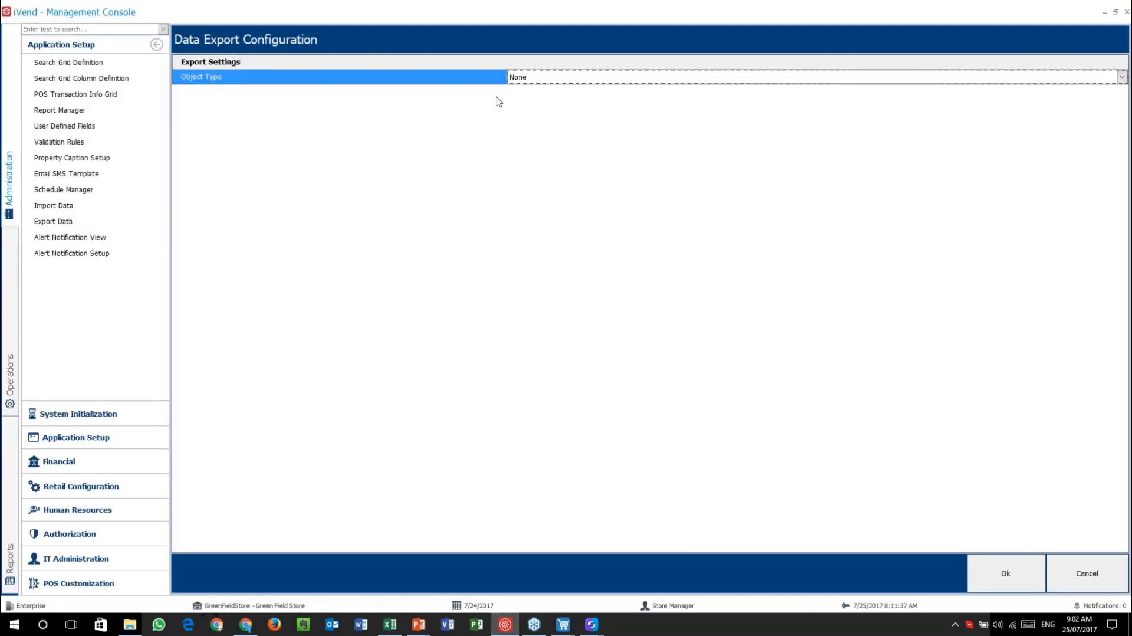
- Choose Customer as the export object type and confirm
click(570, 78)
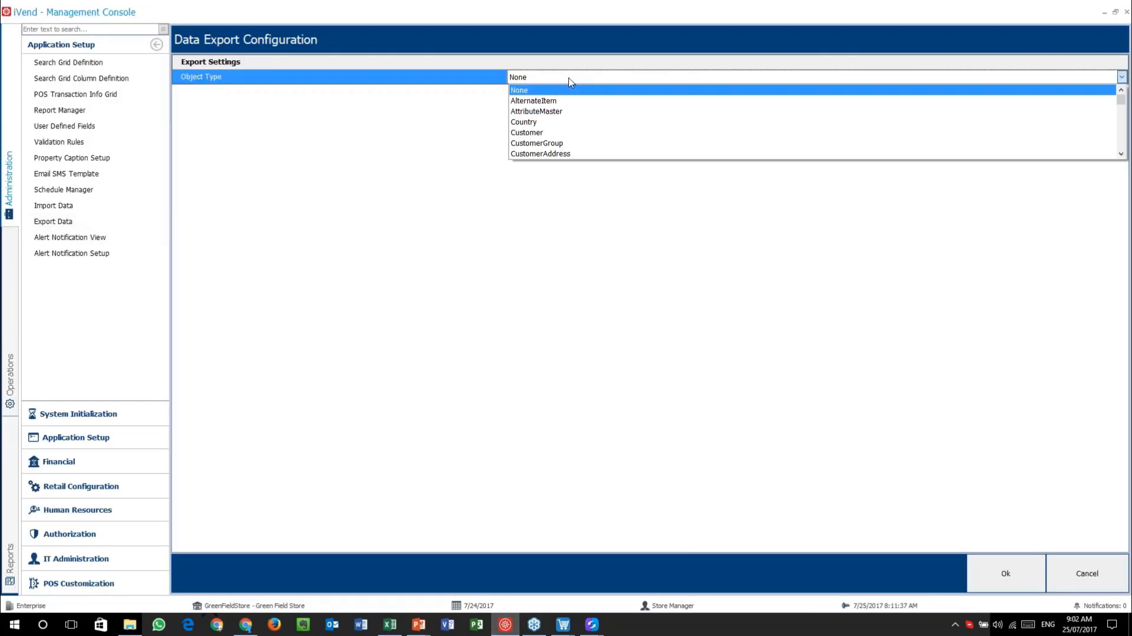
click(588, 134)
click(1004, 573)
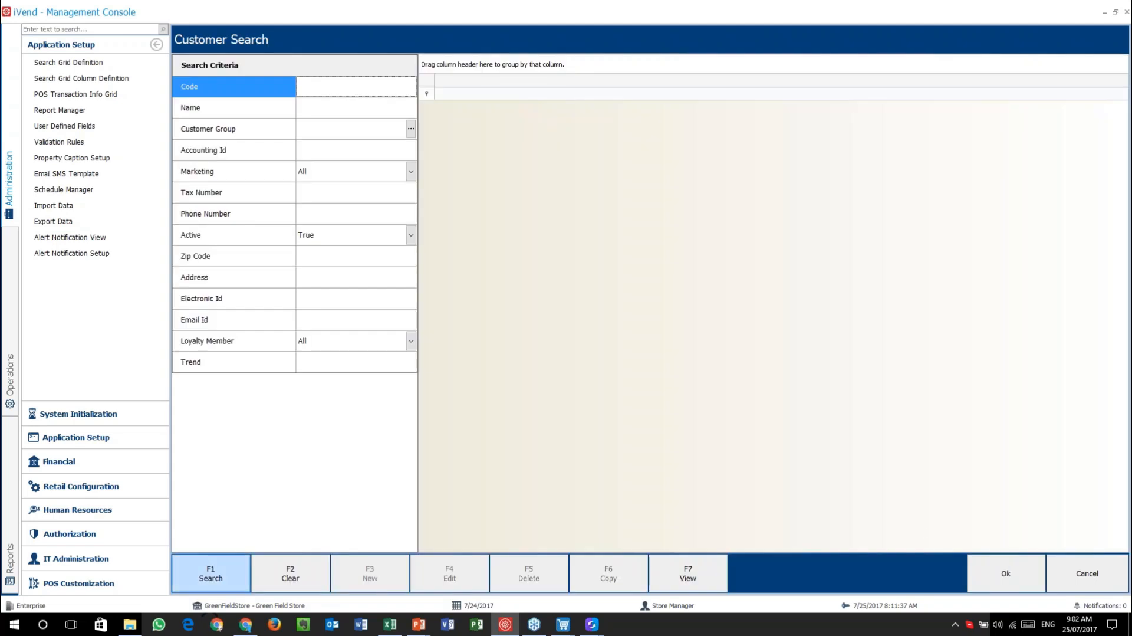
- Search all customers, select the first customer row, and confirm it for export
click(210, 573)
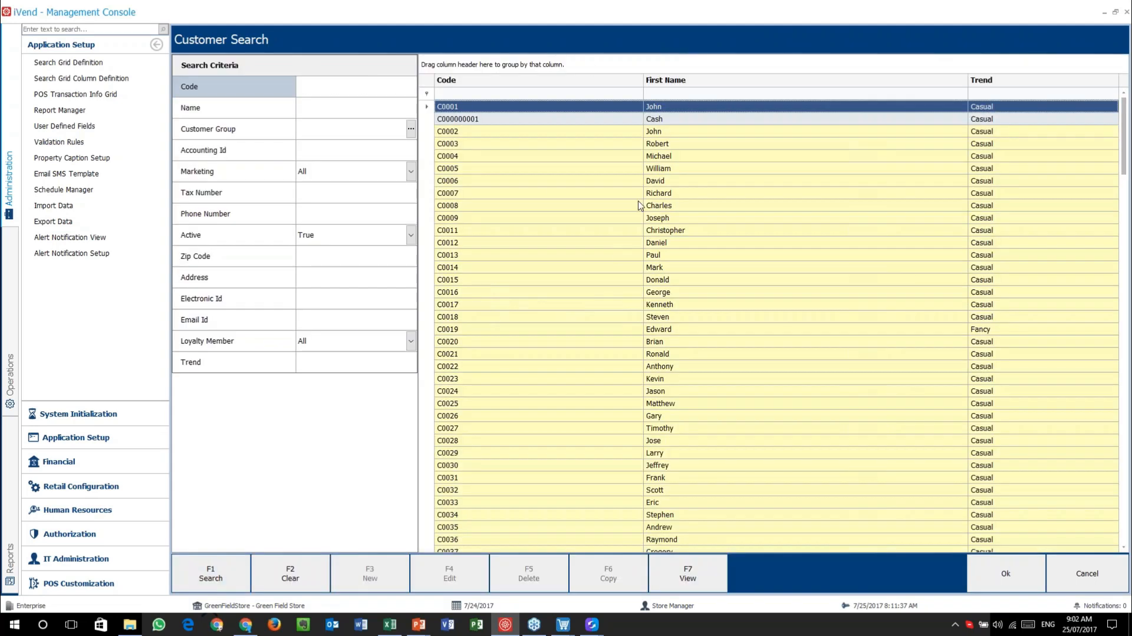
click(604, 172)
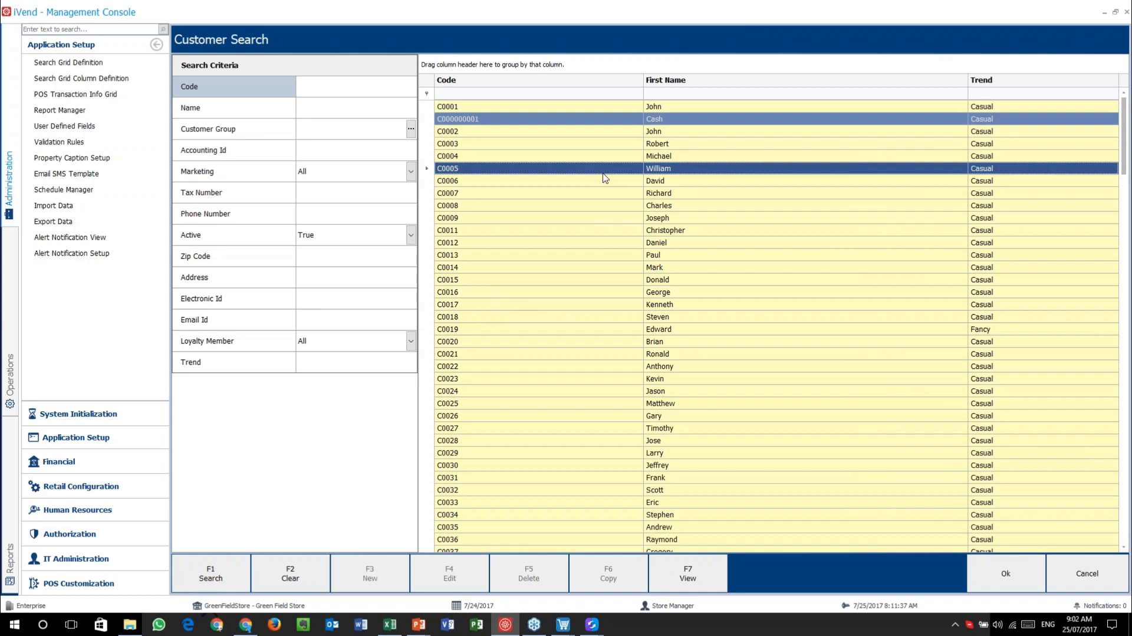
click(612, 103)
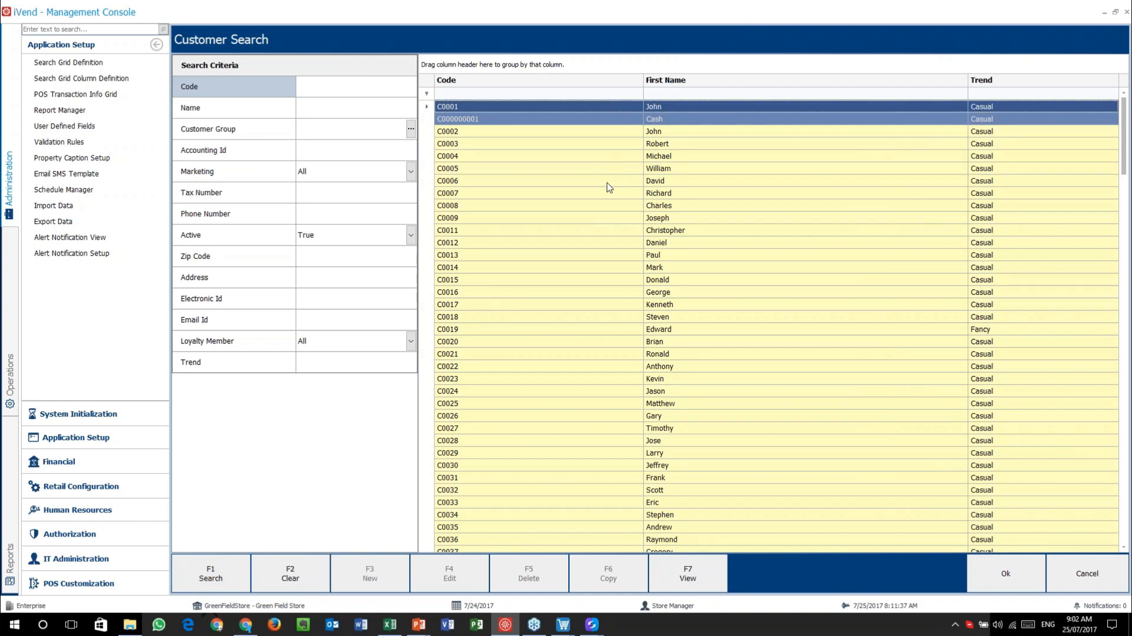
click(608, 205)
click(607, 169)
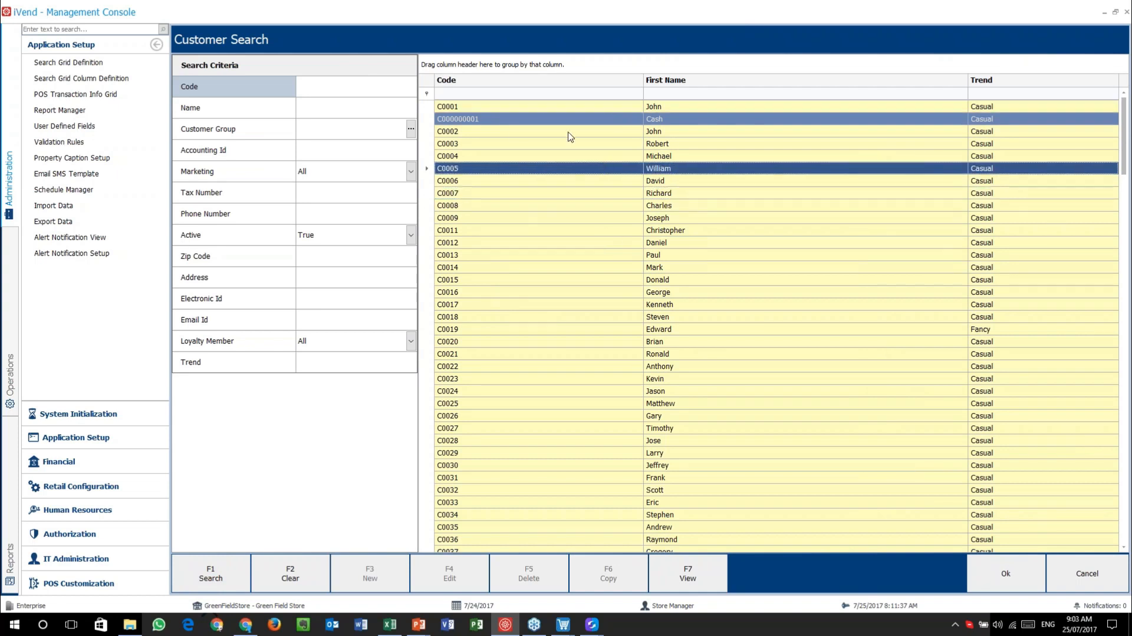
click(581, 108)
click(1011, 577)
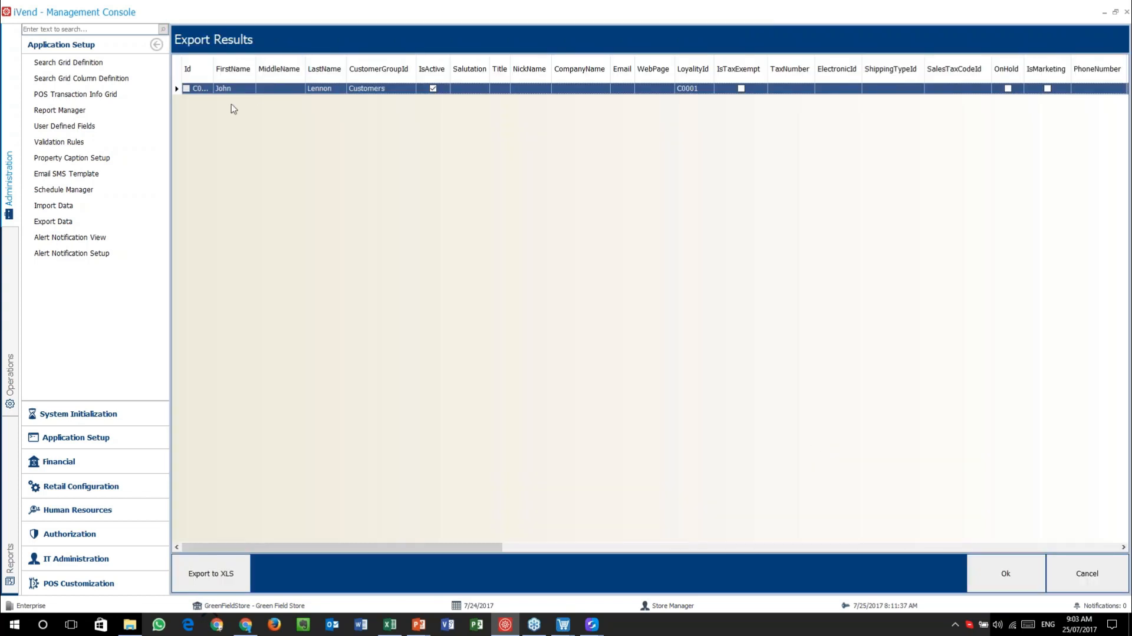
- Export the customer results to an Excel file and save it
click(188, 89)
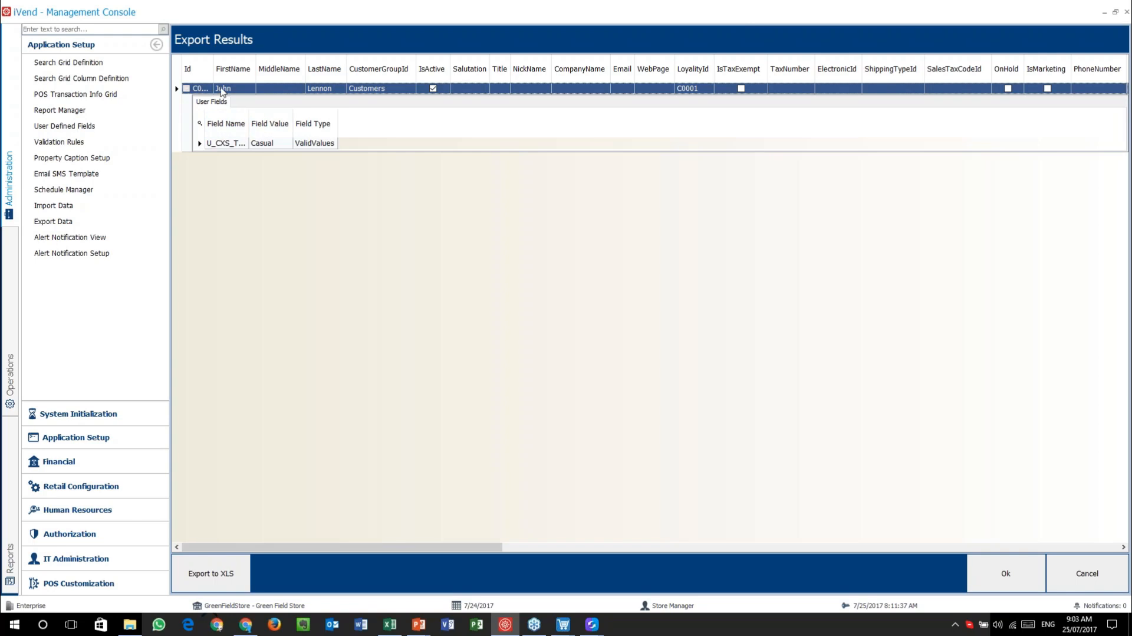
click(226, 569)
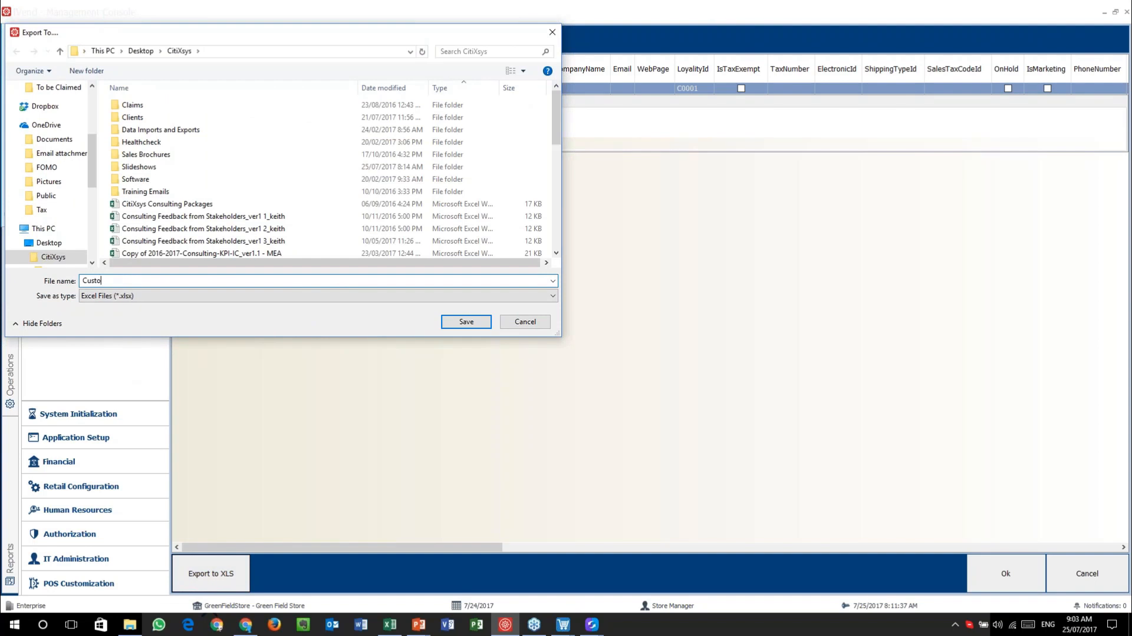
click(466, 321)
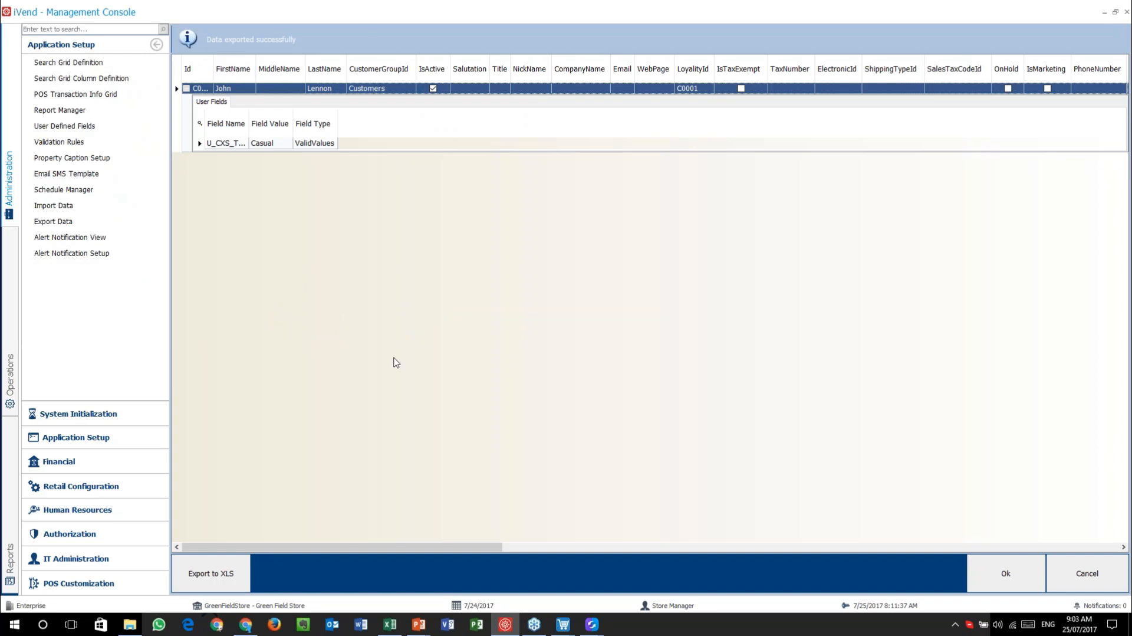
- Open Customers.xlsx from the CitiXsys folder in Excel
click(126, 629)
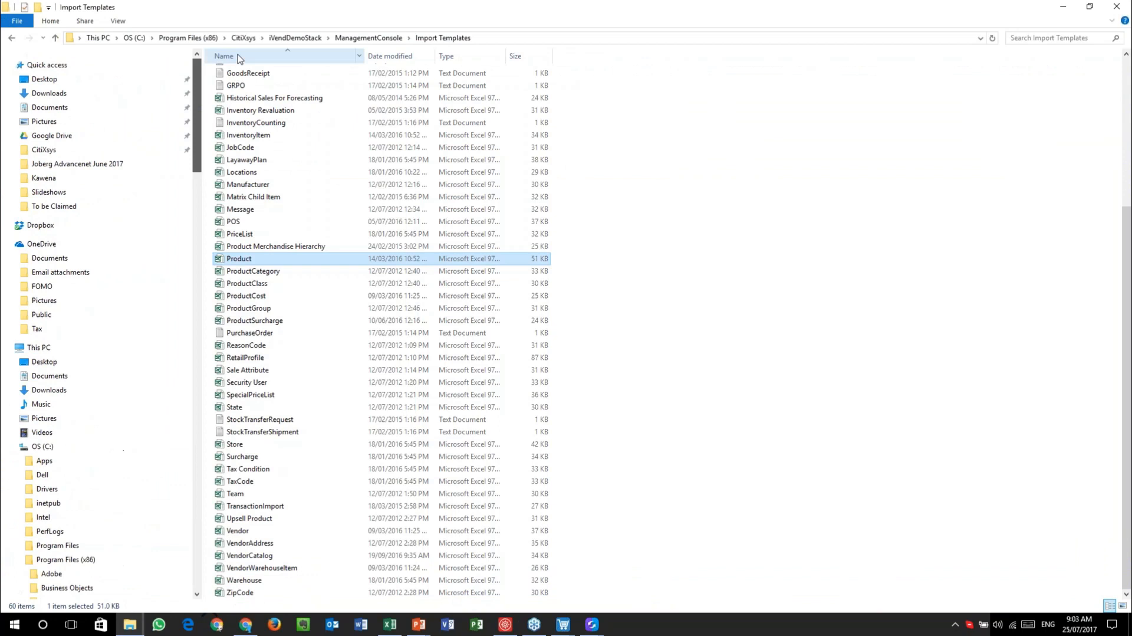
click(65, 150)
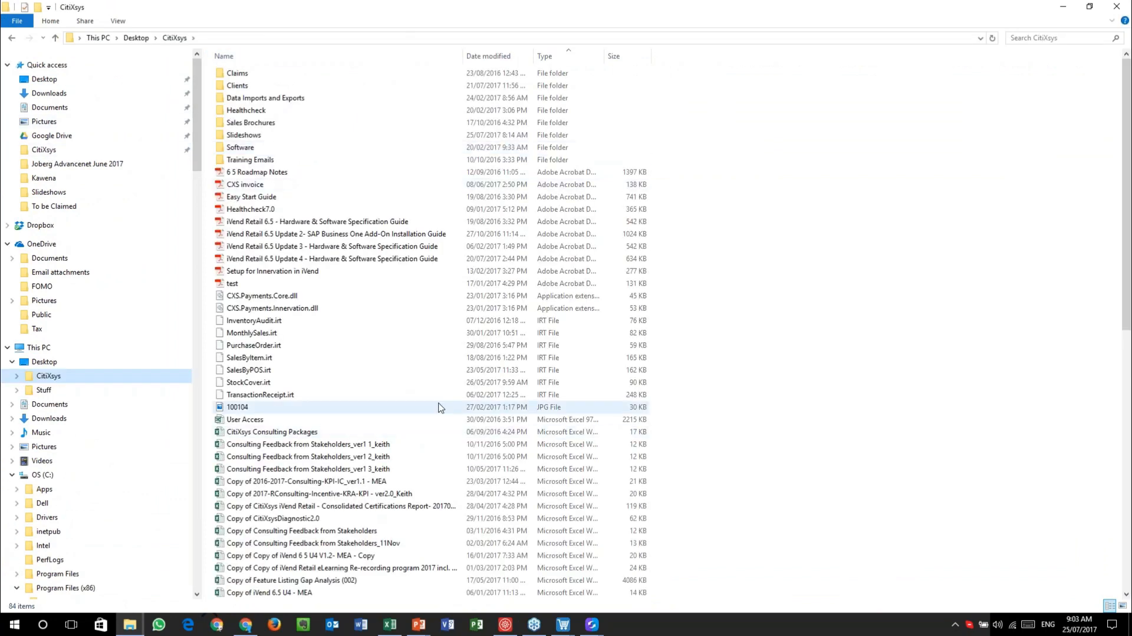
scroll(436, 411, down, 3)
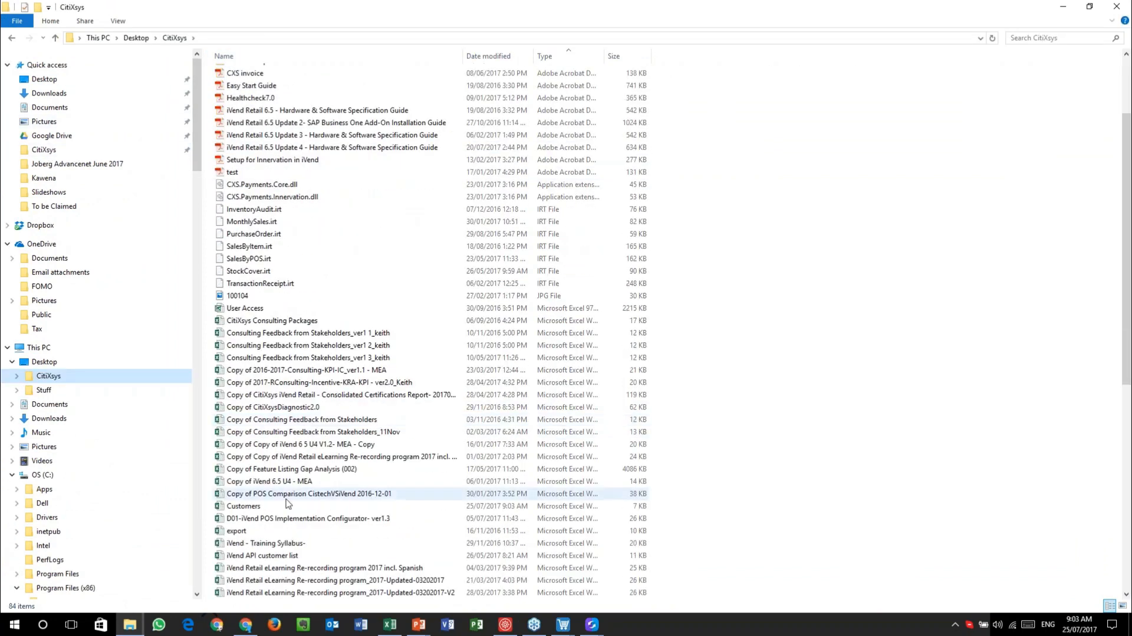
double_click(233, 507)
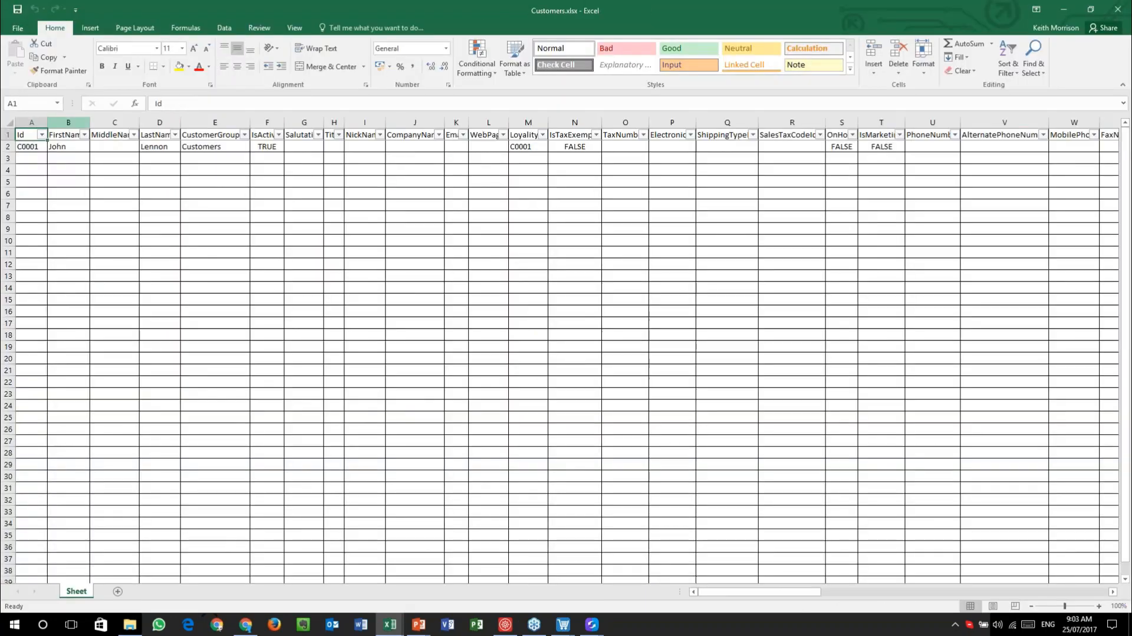
- Select the whole Customers sheet and AutoFit all column widths to their headers
click(8, 122)
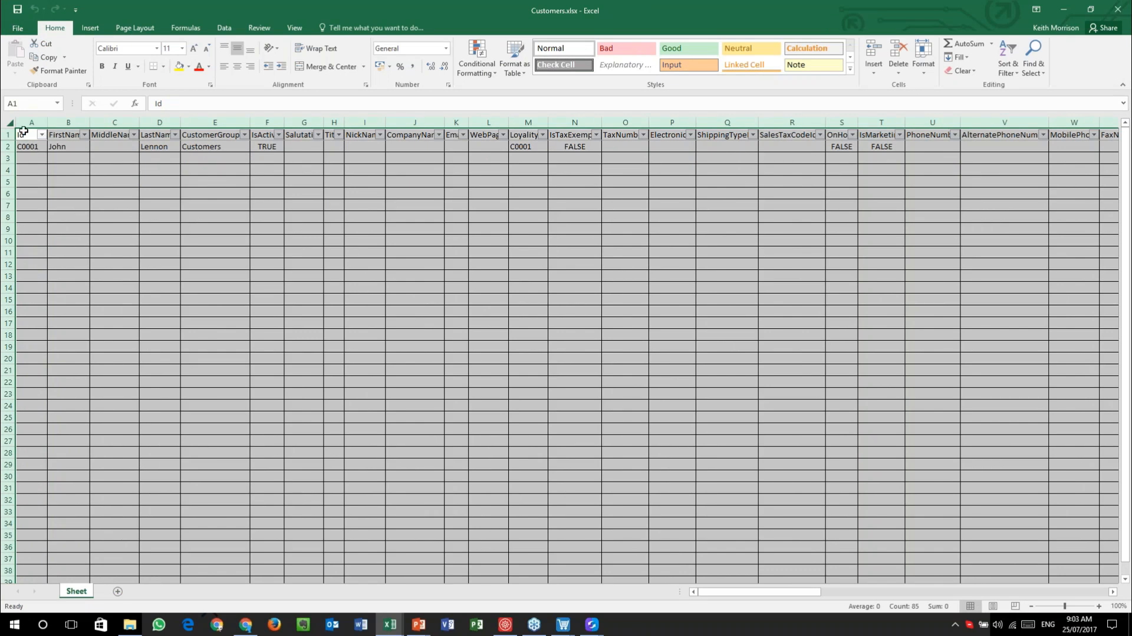
click(27, 135)
click(42, 134)
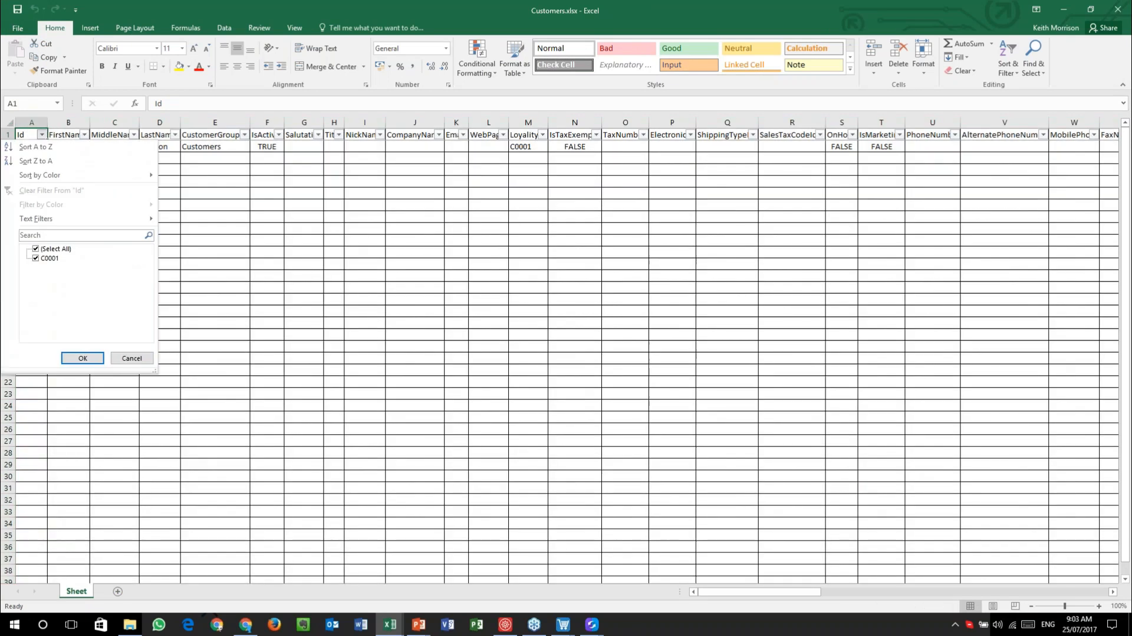
click(41, 135)
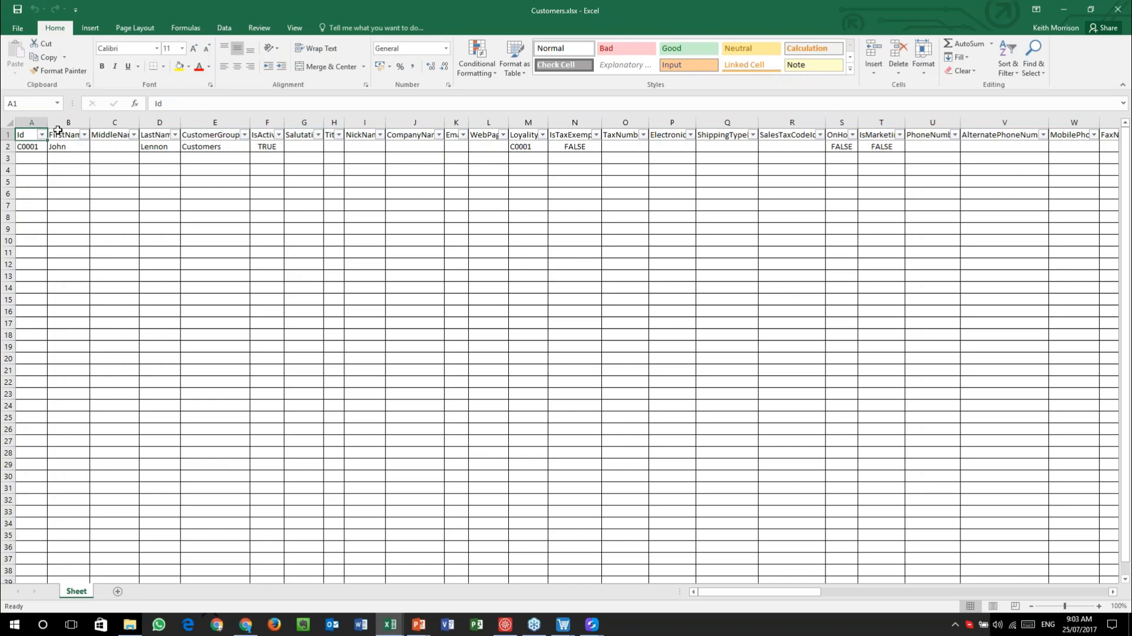
click(8, 123)
double_click(48, 122)
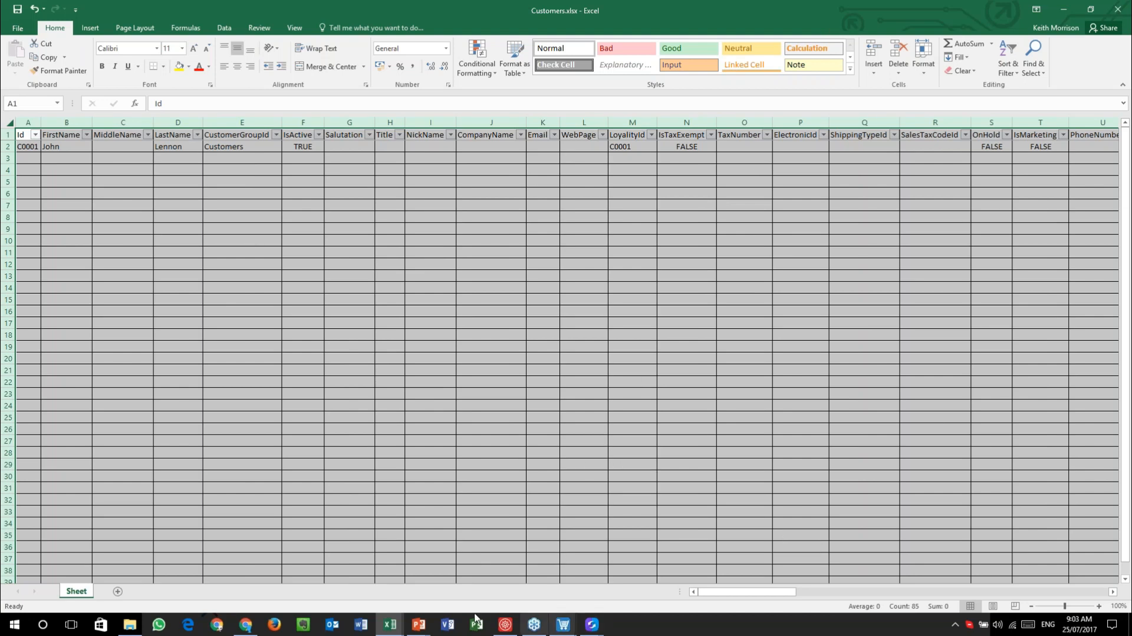
click(506, 624)
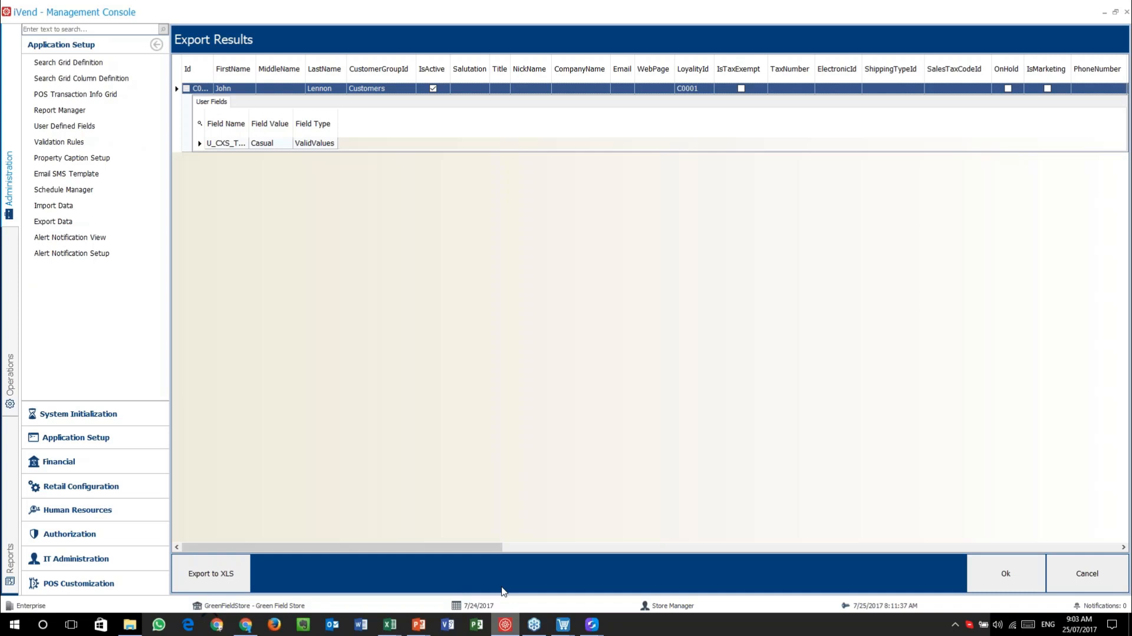
- Close Export Results and point Import Data at User Access.xls with sheet Page 1
click(1088, 578)
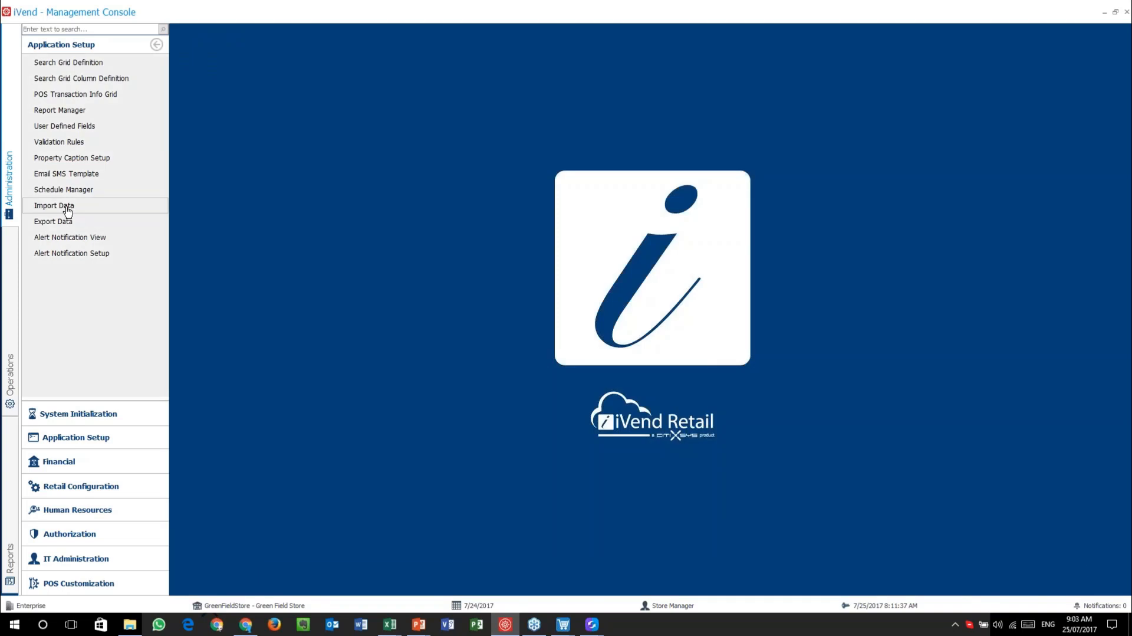
click(99, 206)
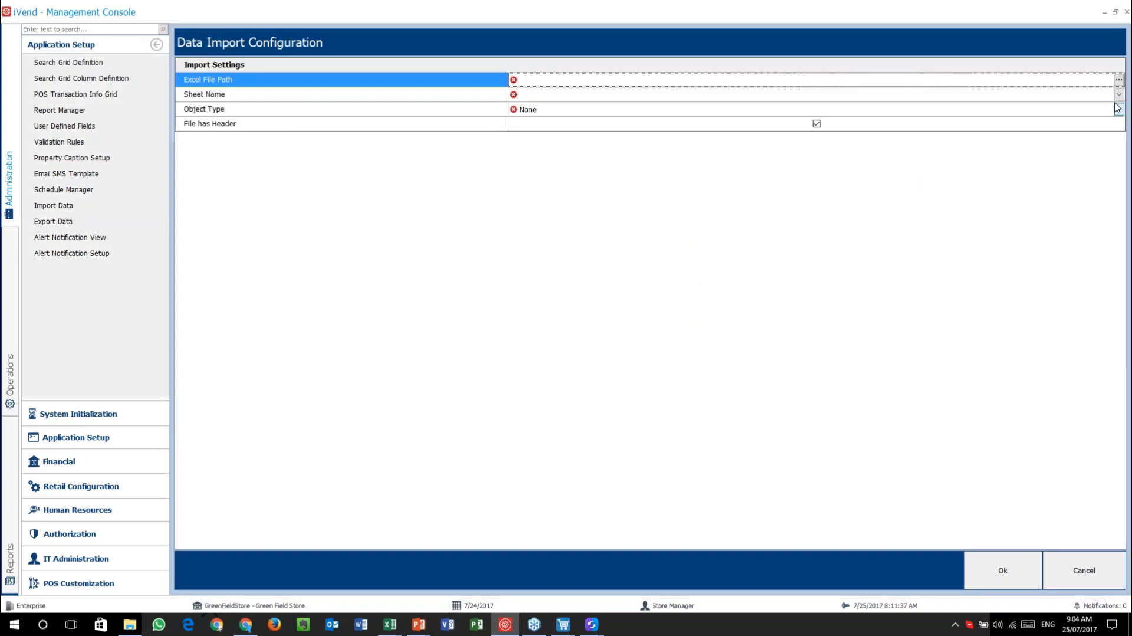
click(1118, 80)
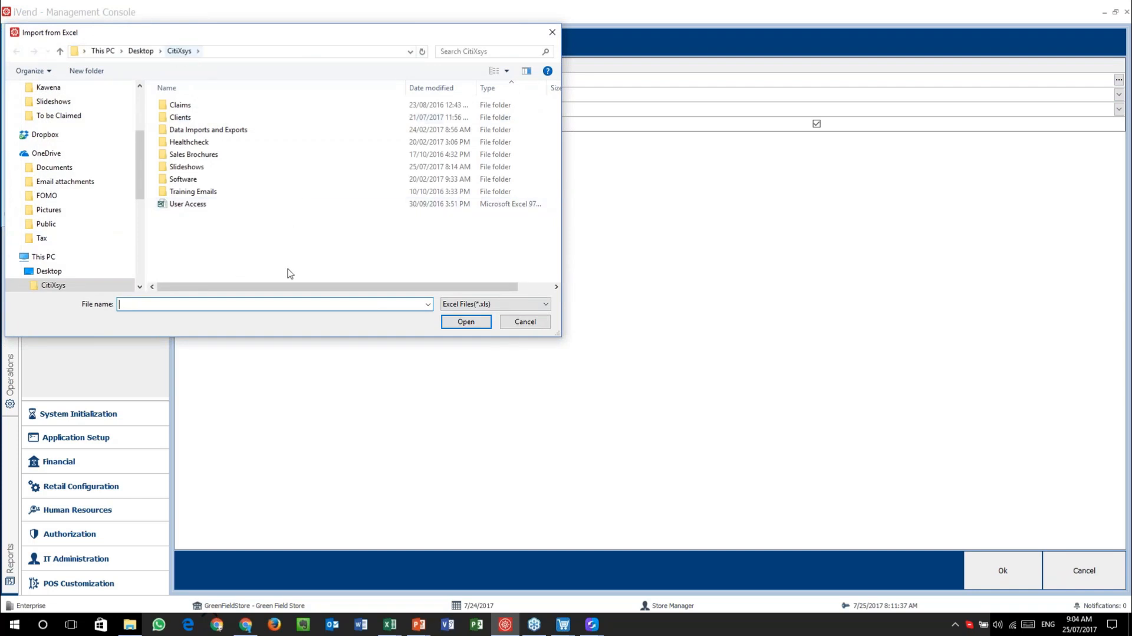
click(223, 205)
click(467, 328)
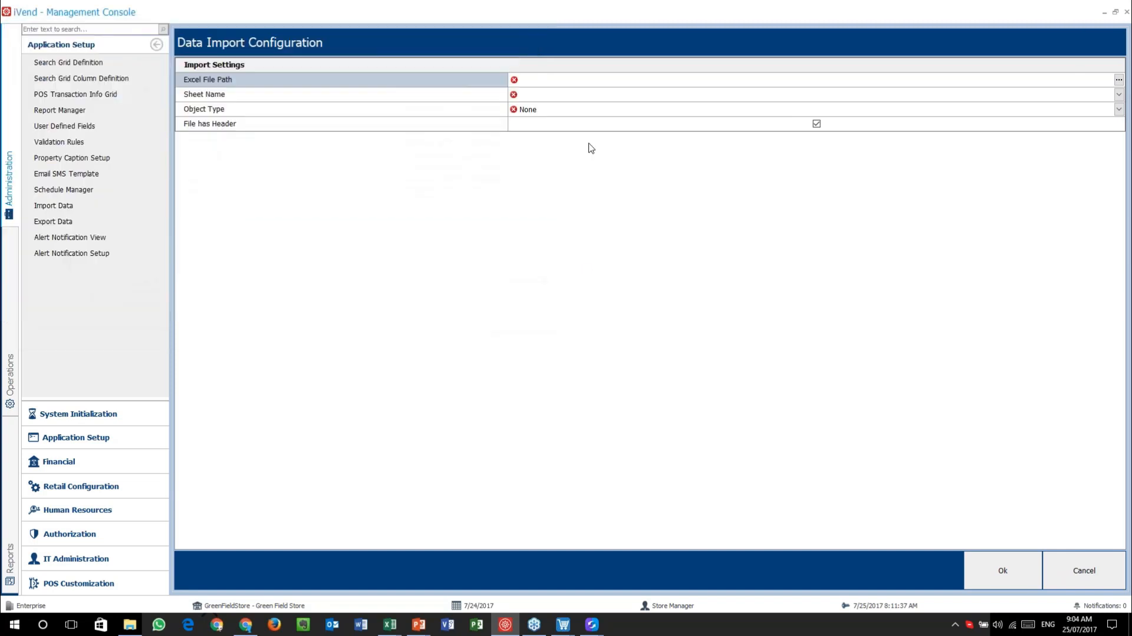
click(568, 98)
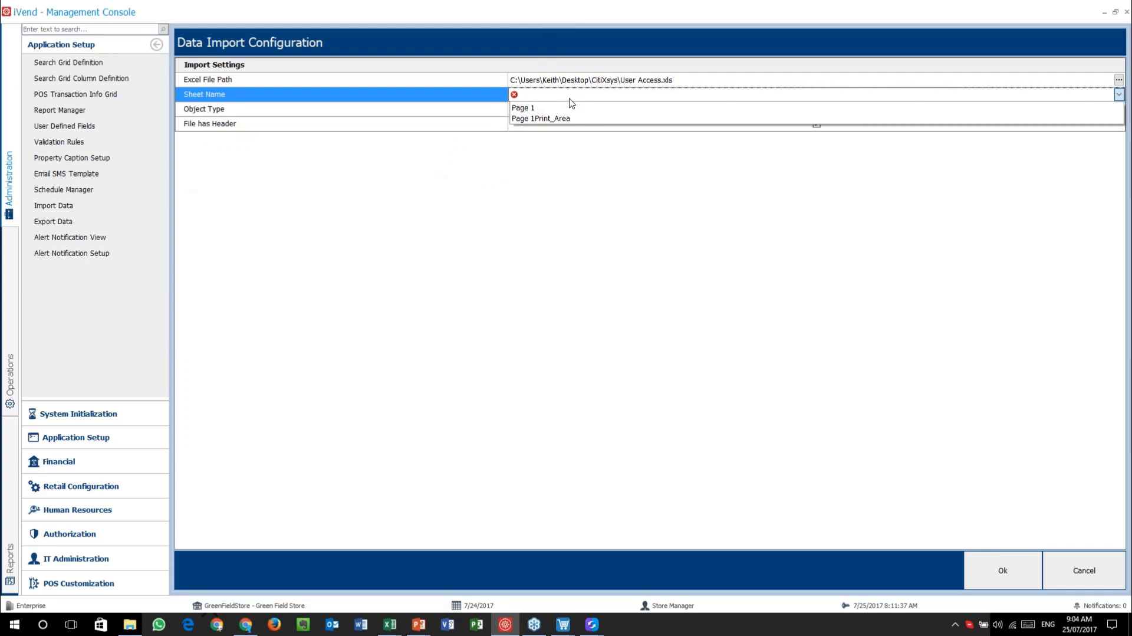
click(573, 108)
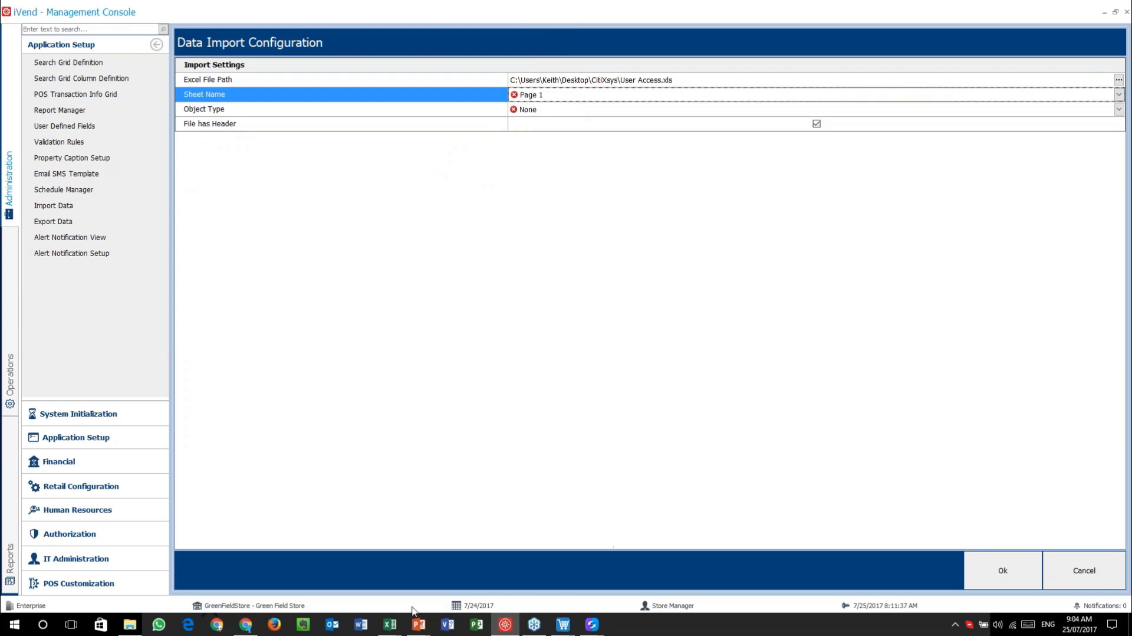
- Glance at the Customers workbook in Excel, then return to the import configuration
click(390, 626)
click(457, 584)
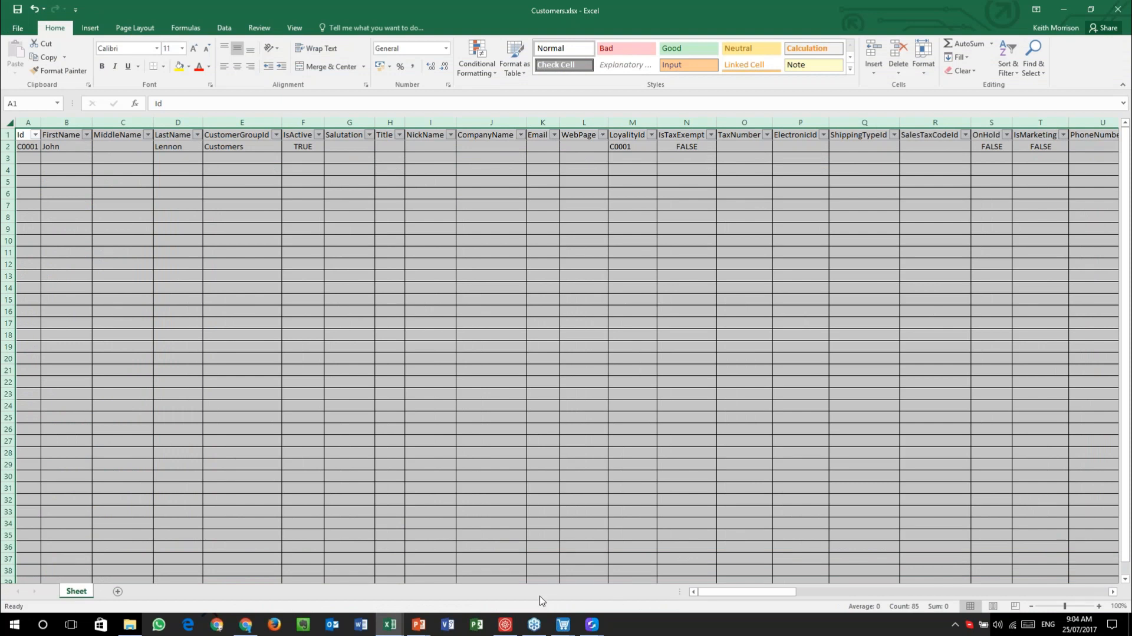
click(505, 624)
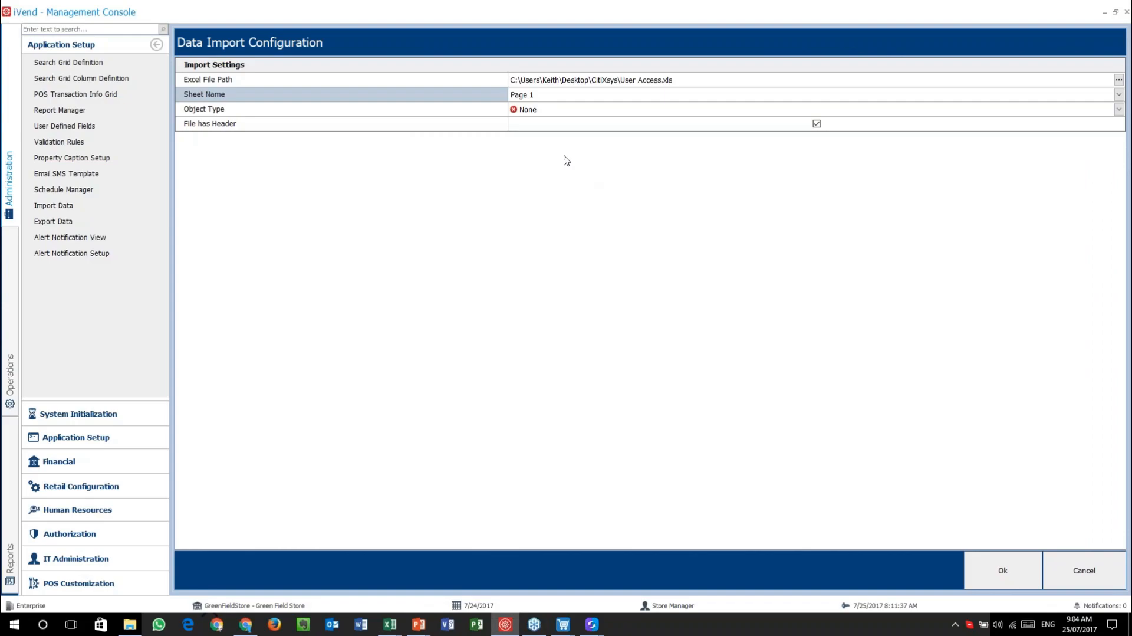
- Scroll through the importable object types unchanged, then cancel the Data Import Configuration
click(578, 111)
scroll(619, 154, down, 10)
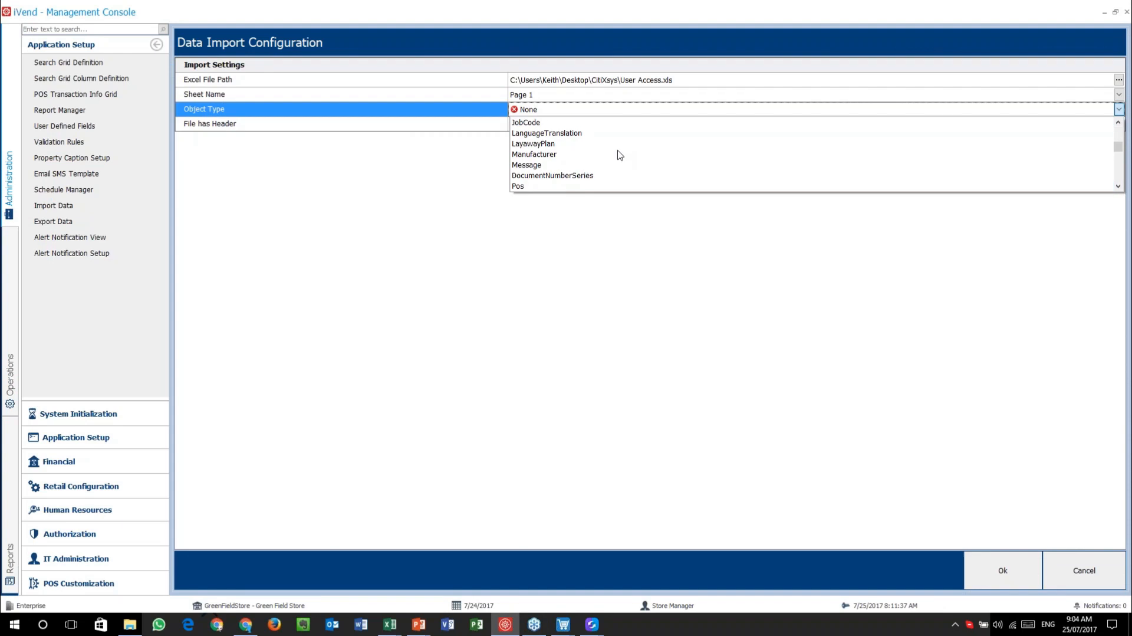
scroll(625, 158, down, 3)
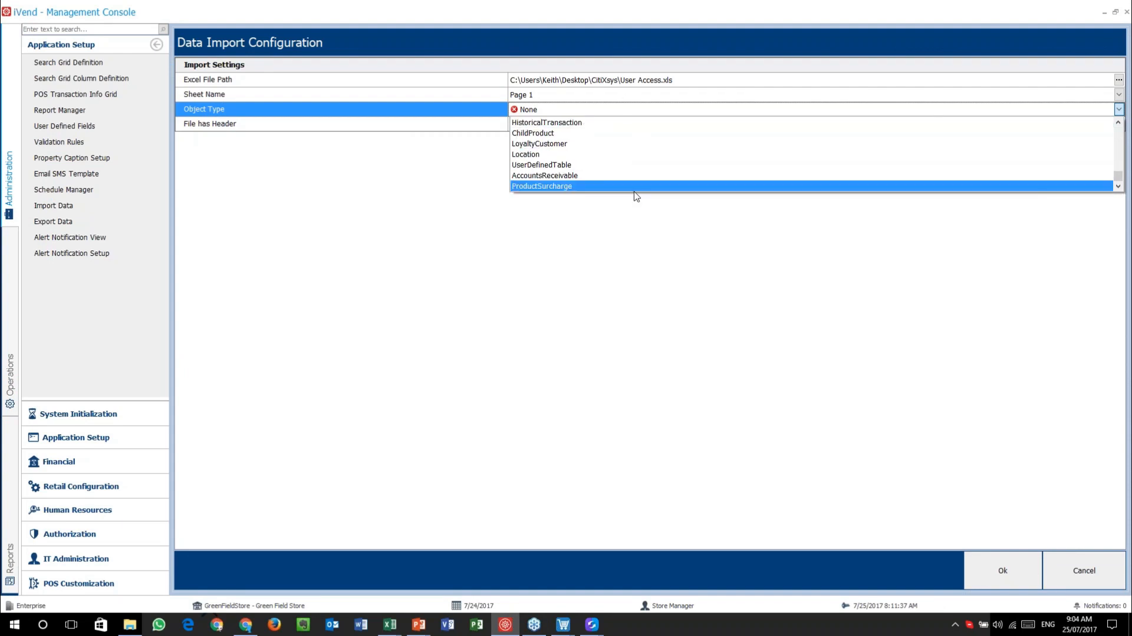
scroll(590, 145, up, 5)
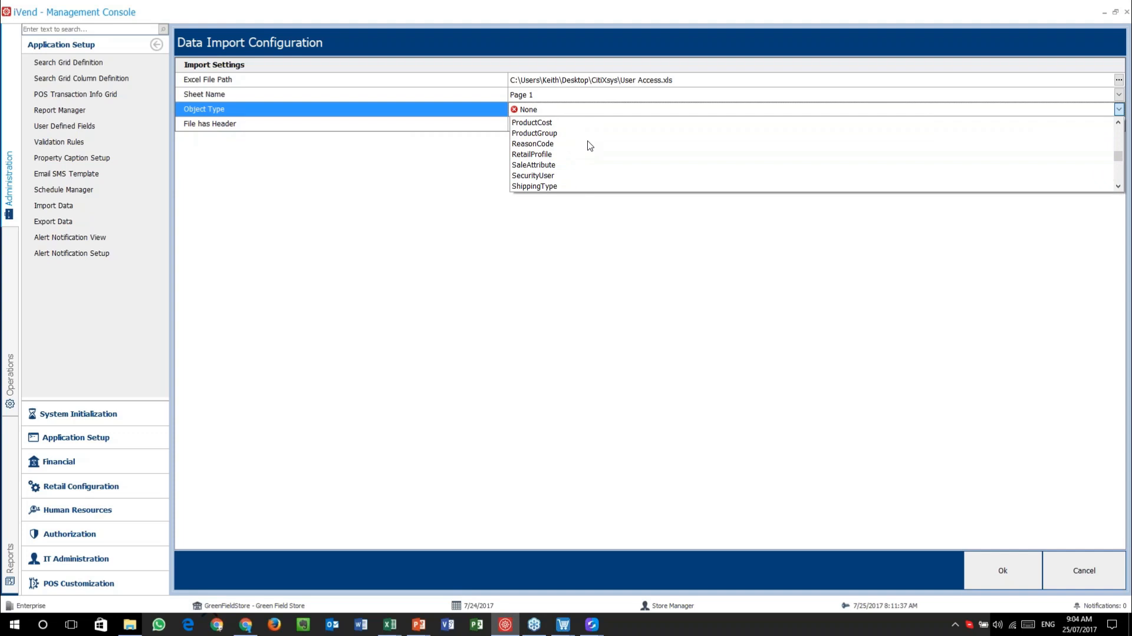
scroll(589, 145, up, 8)
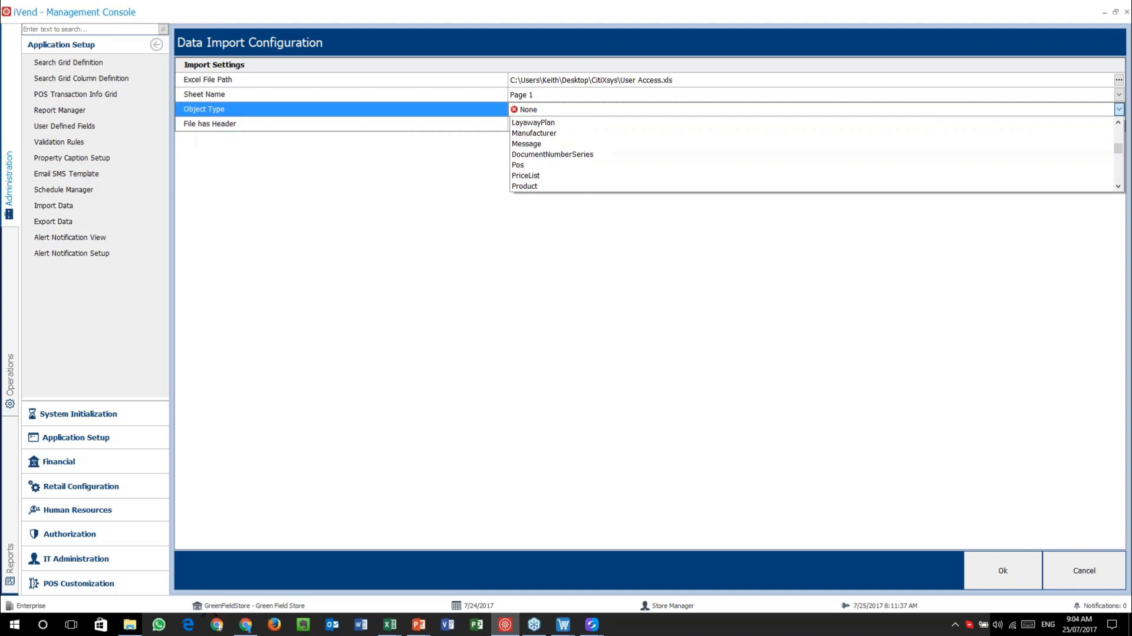
scroll(590, 154, up, 2)
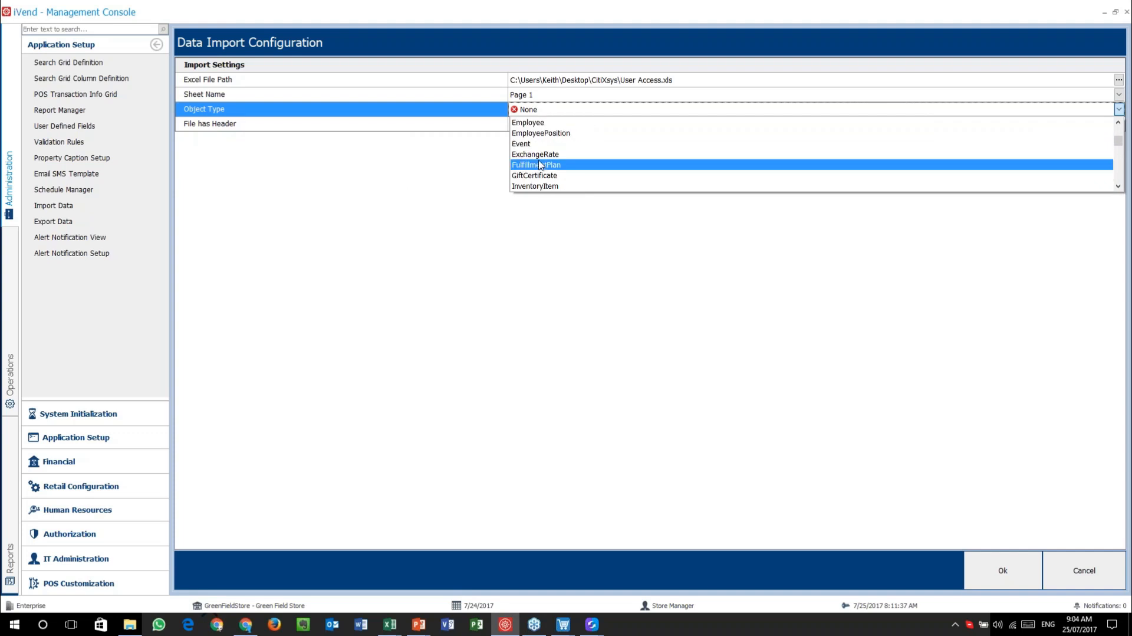
click(448, 124)
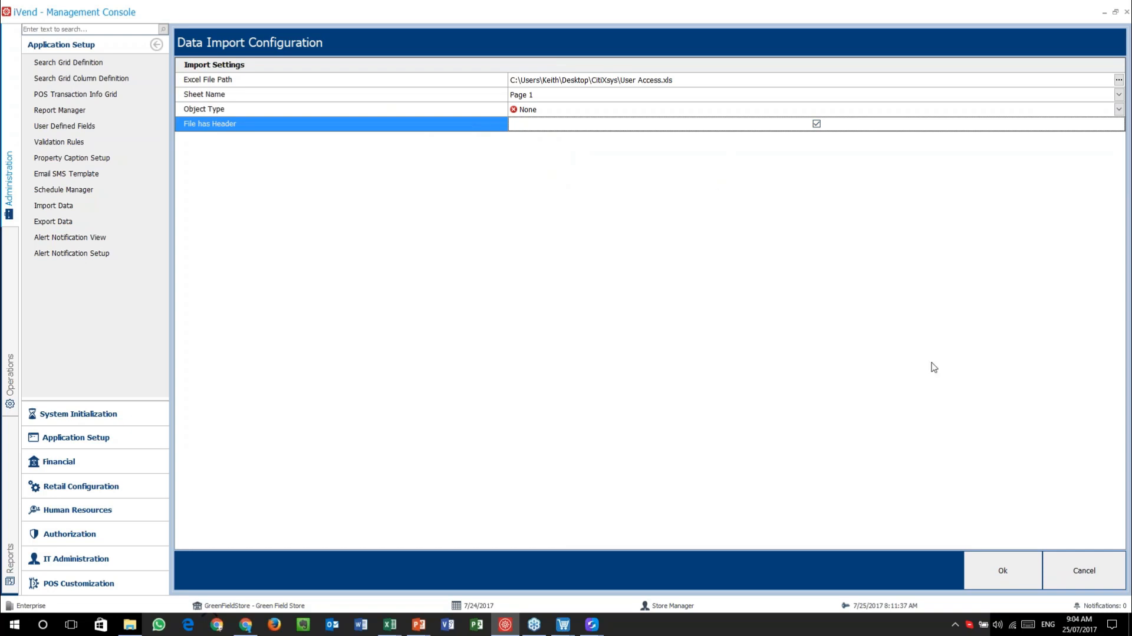
click(1087, 574)
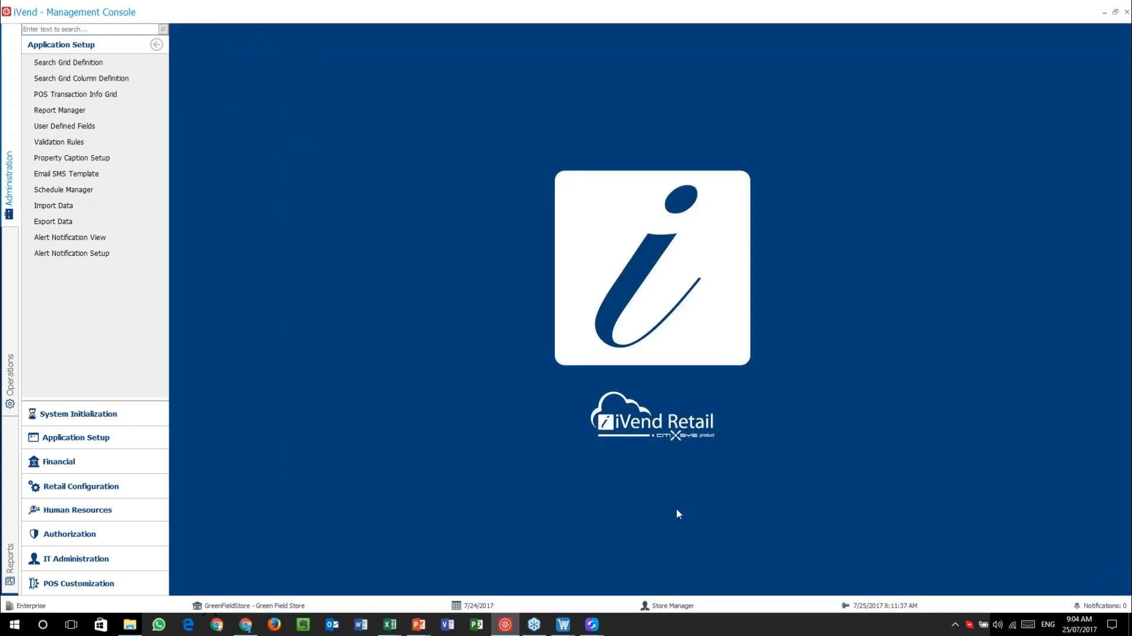
click(418, 624)
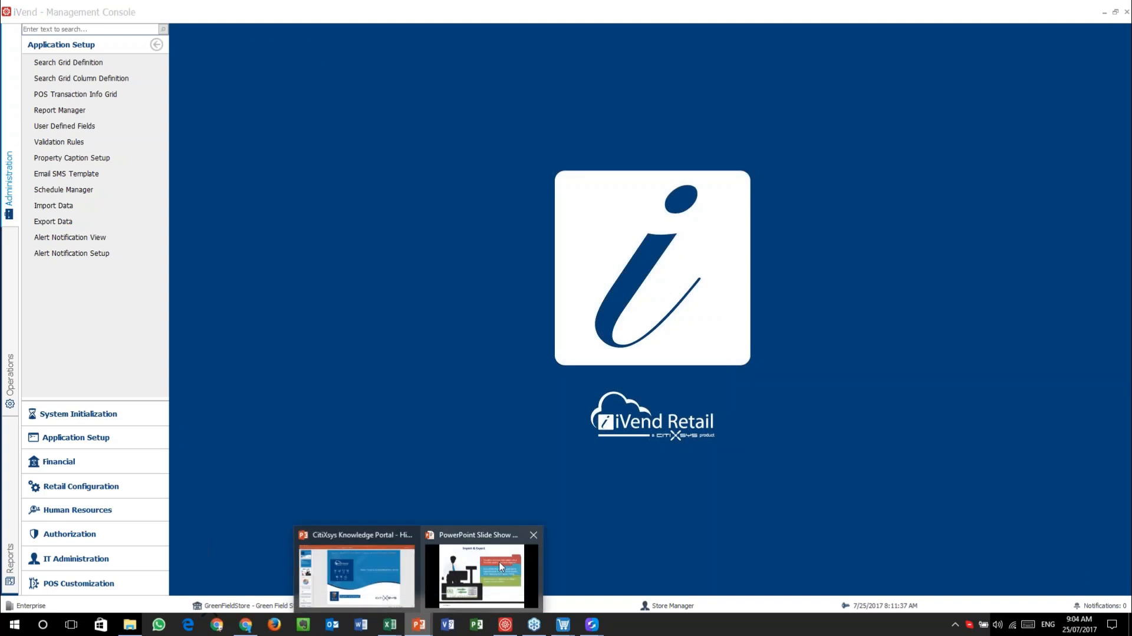
click(501, 566)
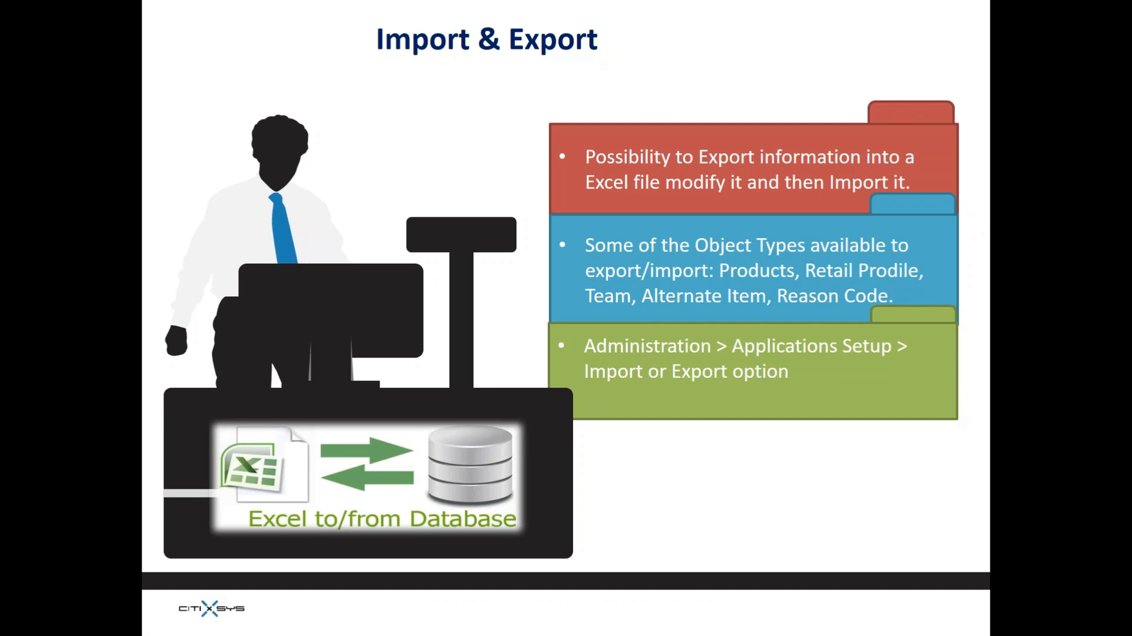
key(alt+Tab)
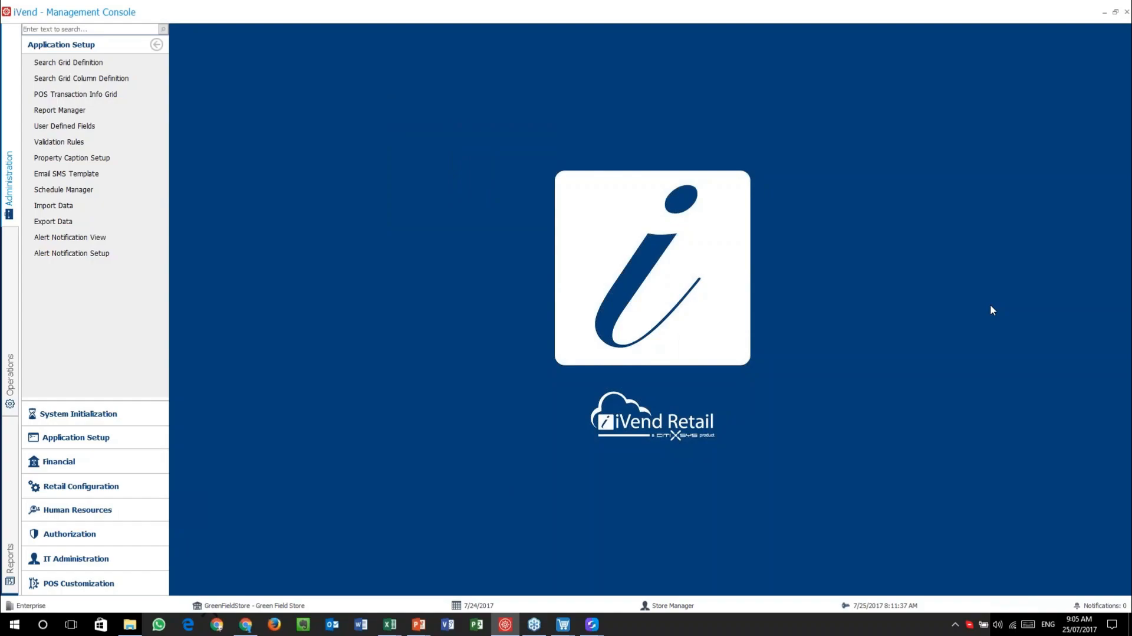
- Open Operations > Inventory > Product List
click(11, 337)
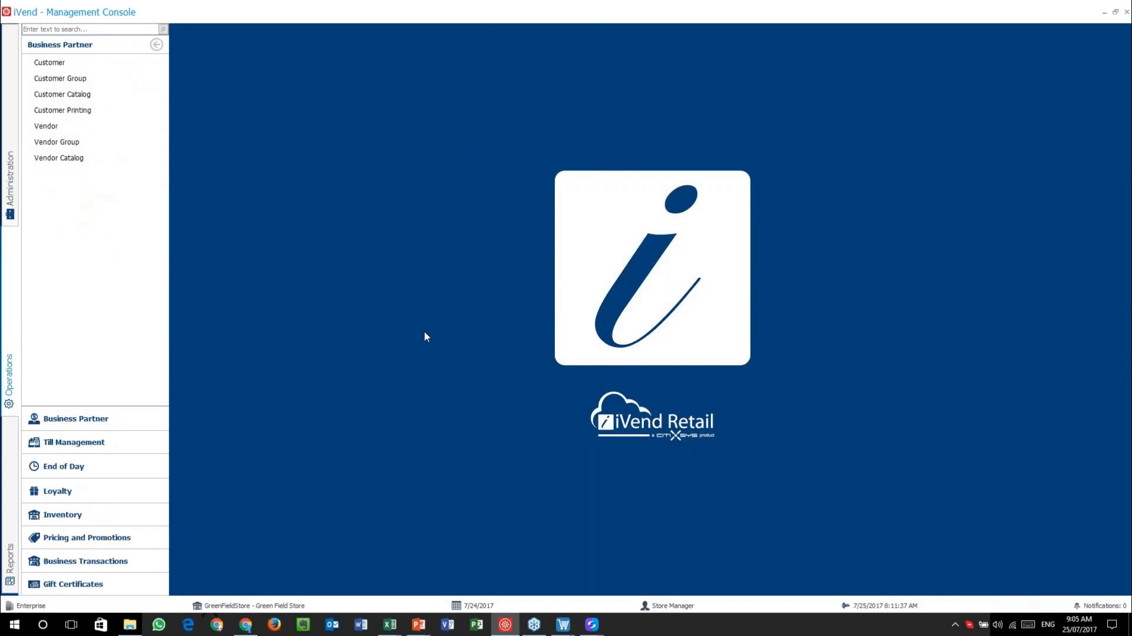
click(129, 517)
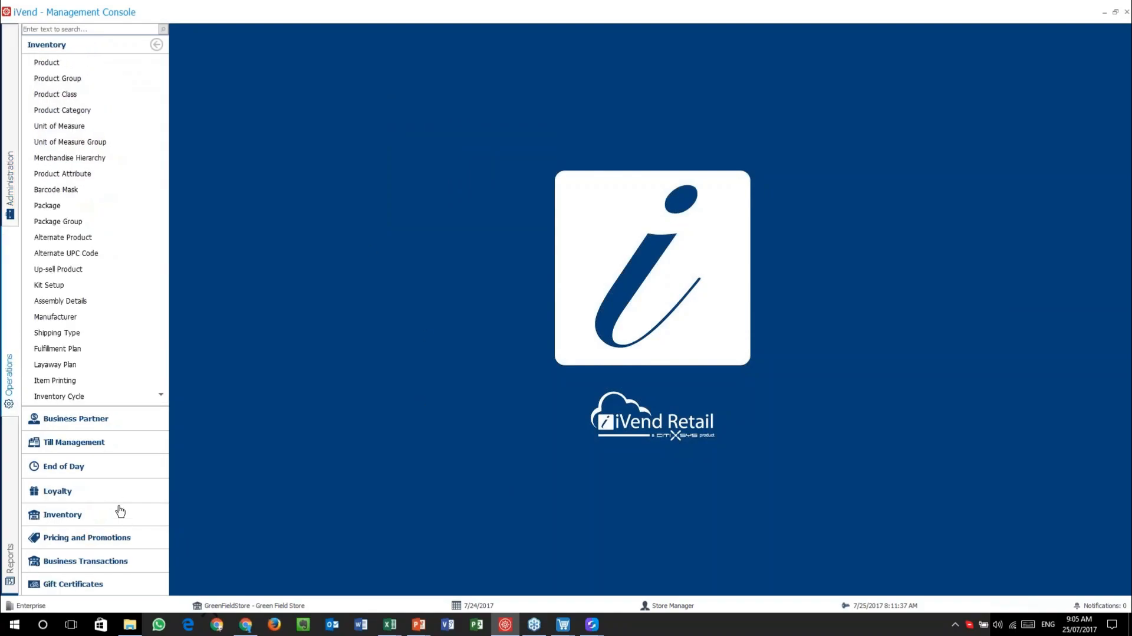
scroll(121, 354, down, 1)
click(53, 379)
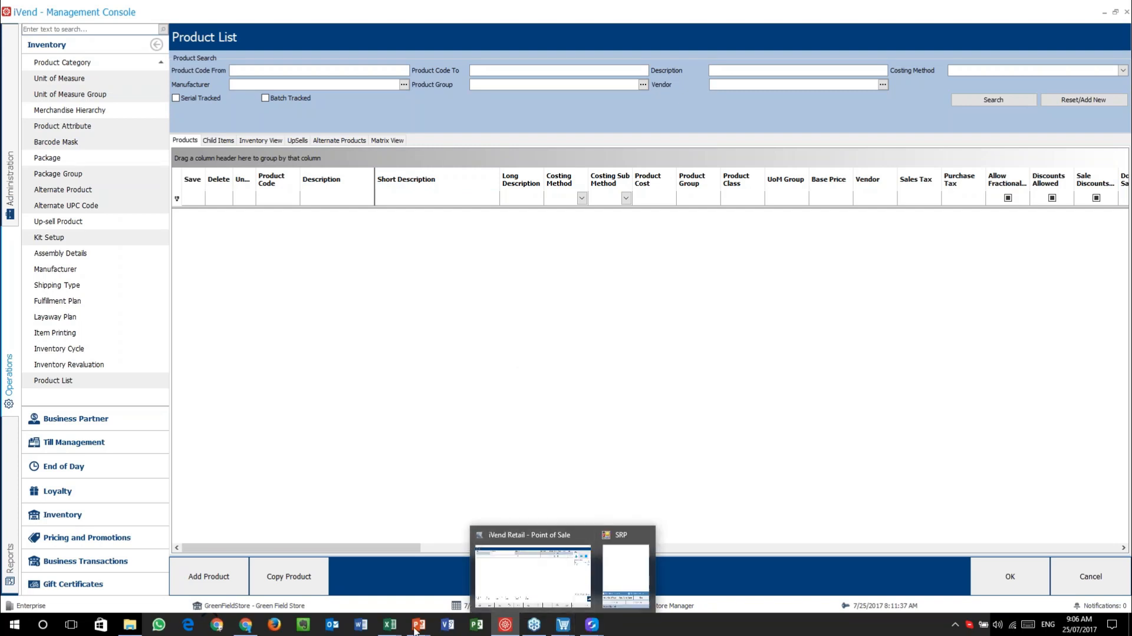
- Return to the slide show and advance to the Additional Information at the POS slide
mouse_move(418, 624)
click(474, 586)
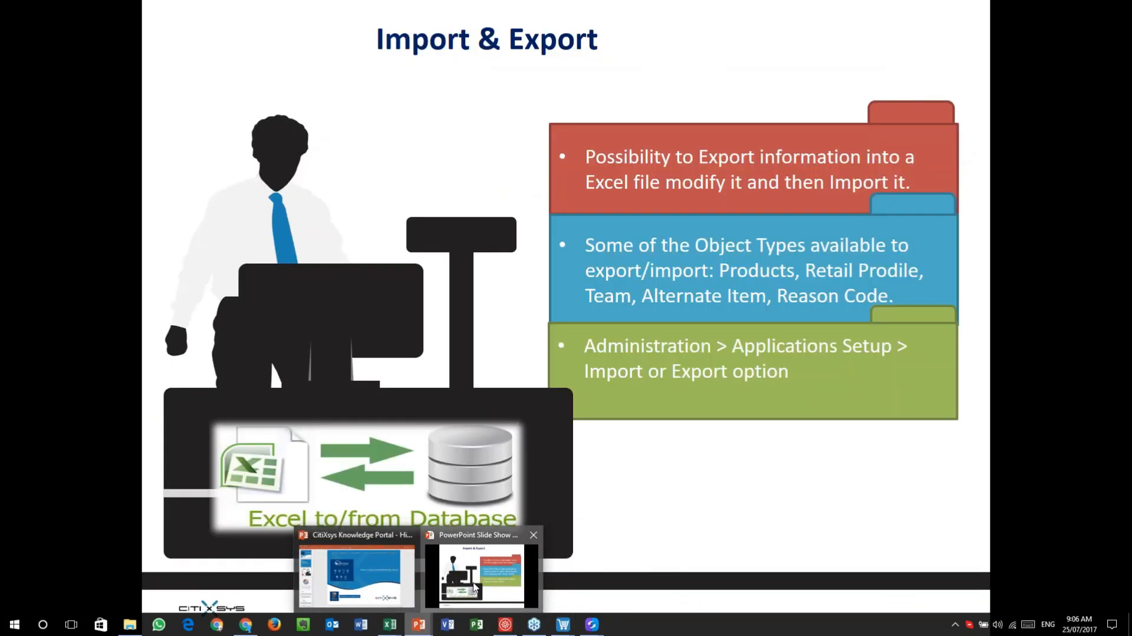
click(644, 514)
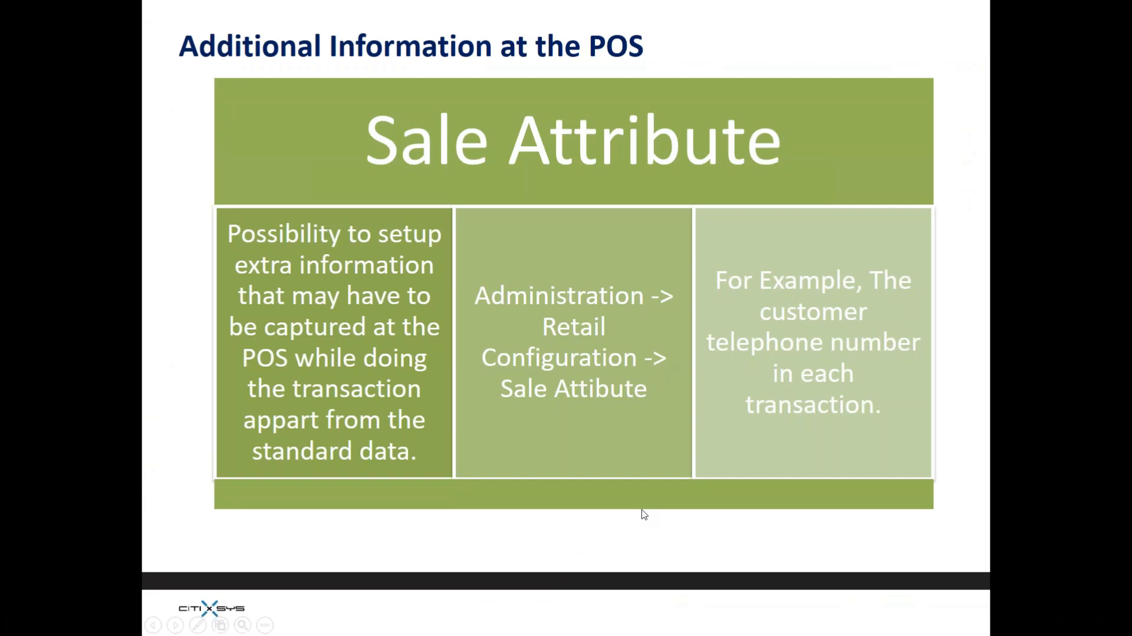
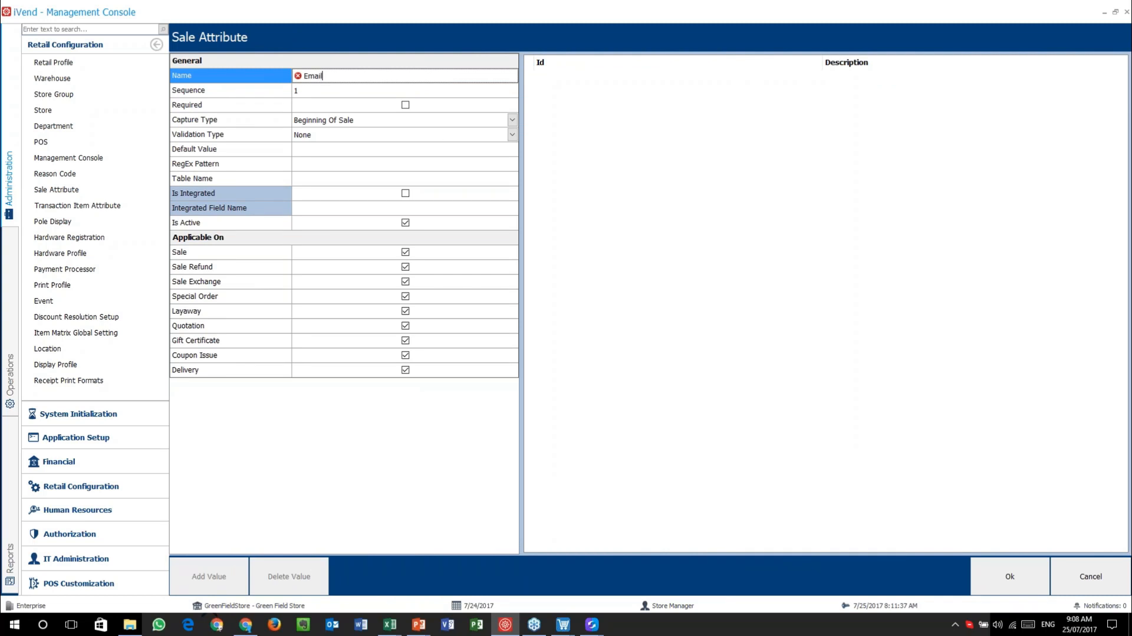
- Select the Sequence row of the new Email sale attribute
click(281, 93)
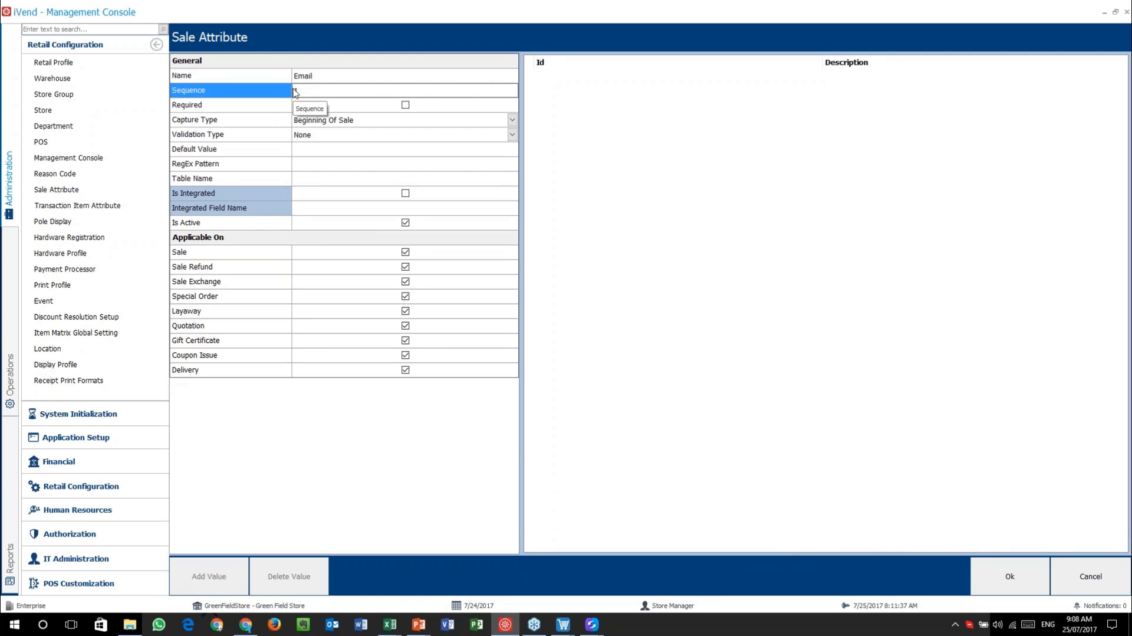
- Give Email sequence 1, End Of Sale capture type and Valid Values validation
text(1)
click(249, 107)
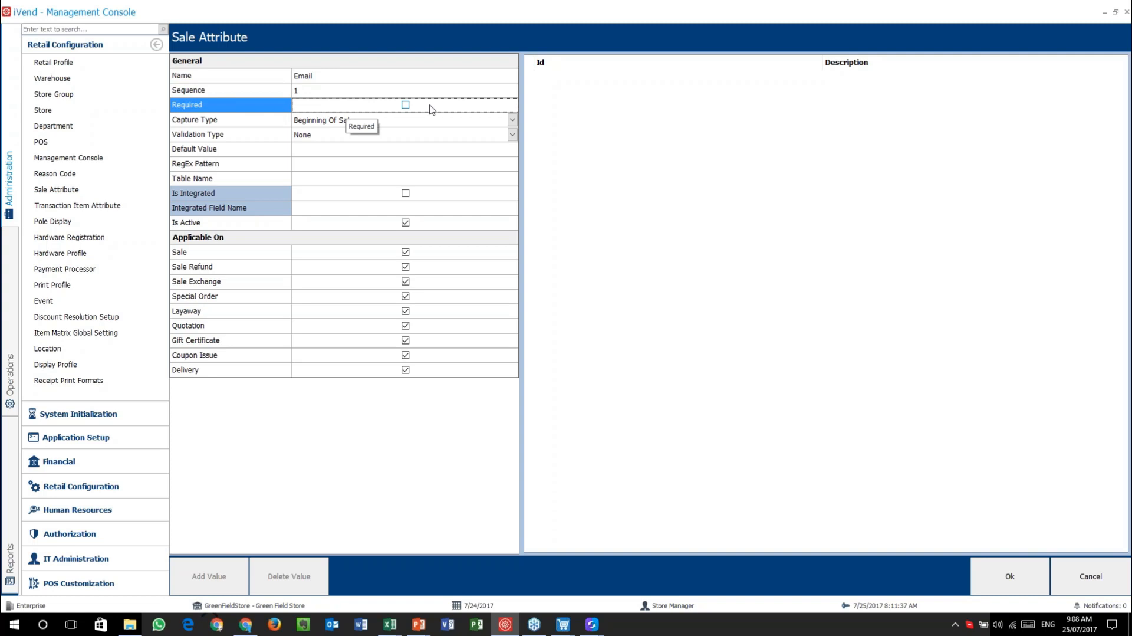
click(253, 120)
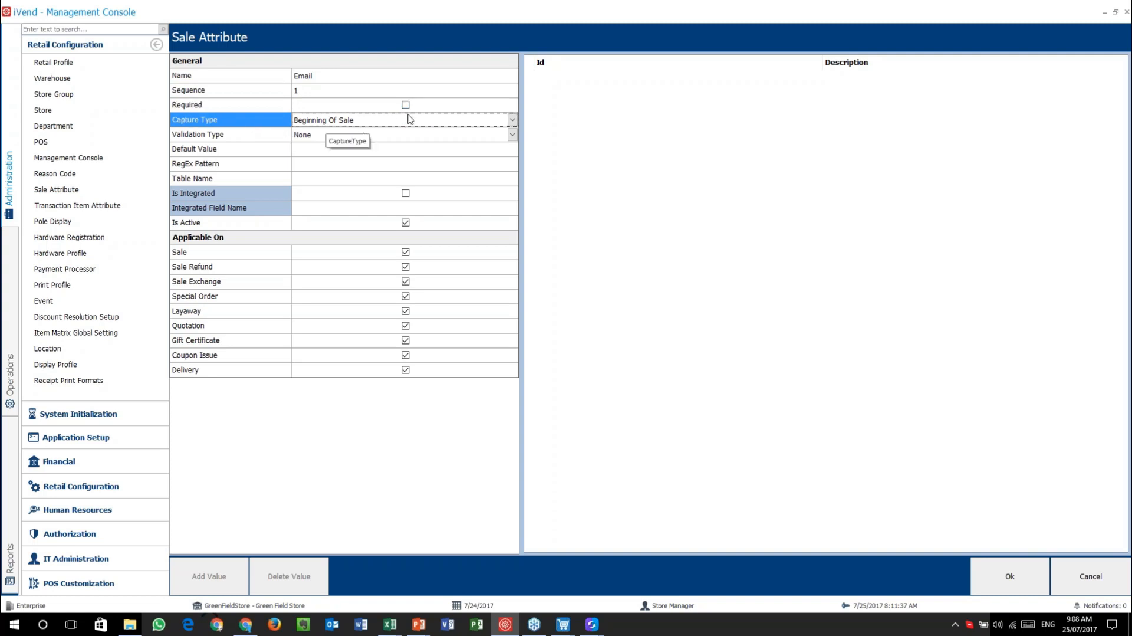
click(470, 122)
click(463, 143)
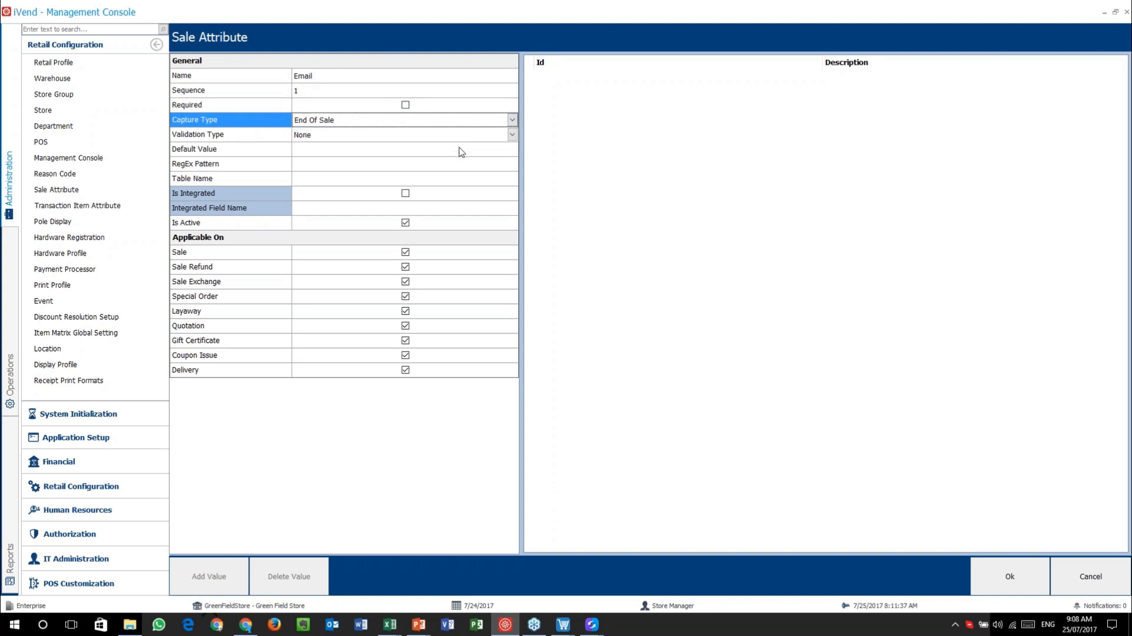
click(270, 140)
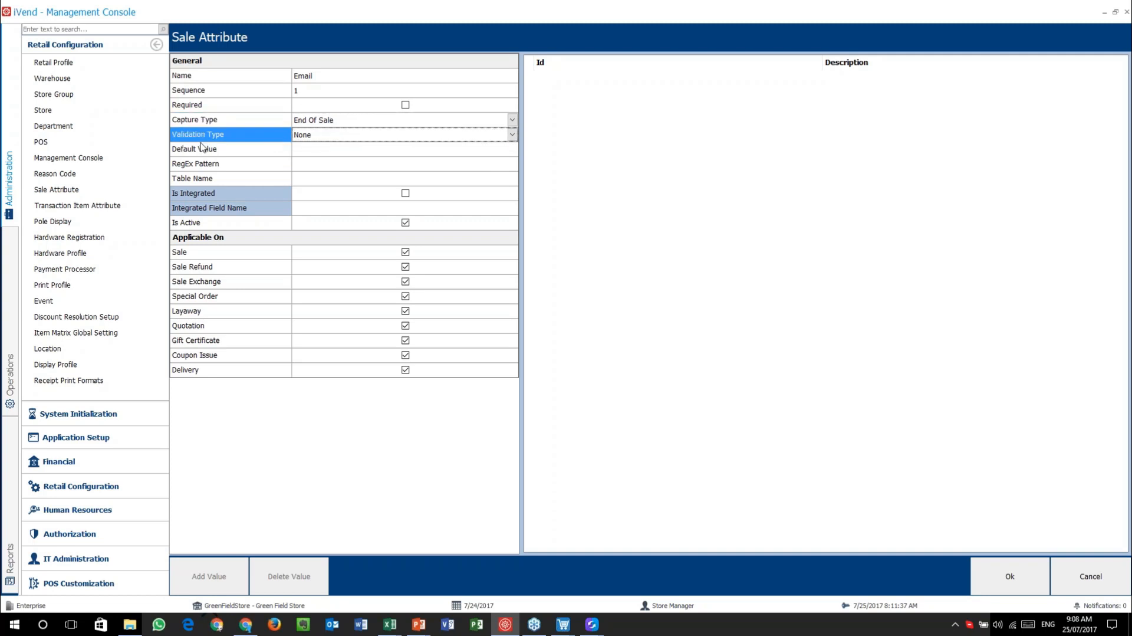
click(374, 135)
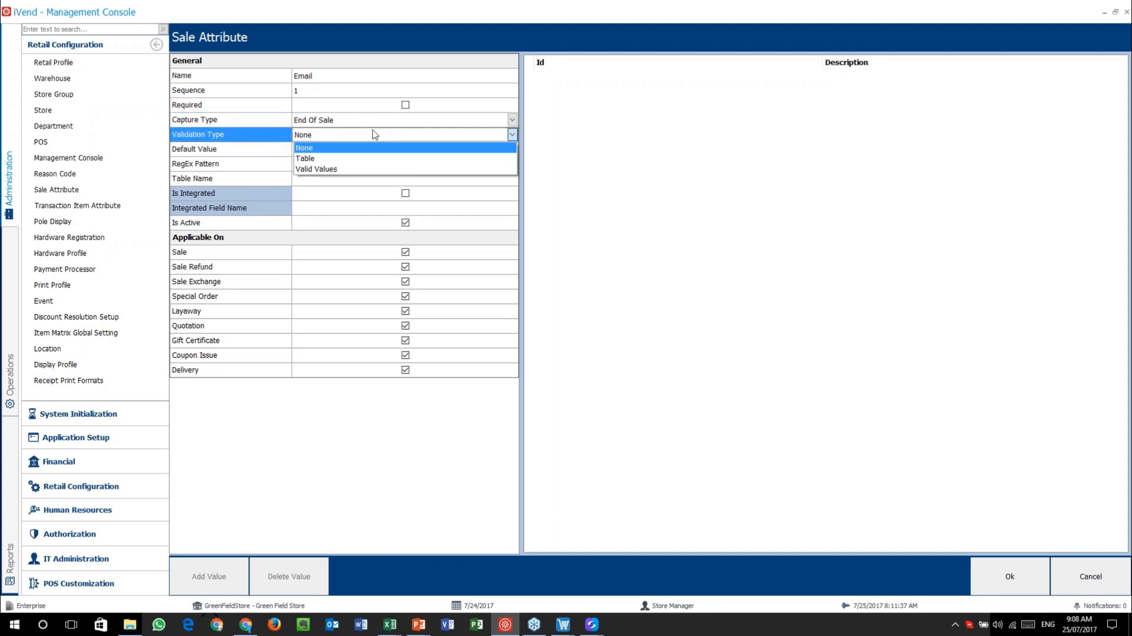
click(321, 169)
- Add blank rows to the Email attribute's valid value list
click(222, 579)
click(222, 579)
click(223, 579)
click(222, 579)
click(223, 579)
click(222, 579)
click(222, 579)
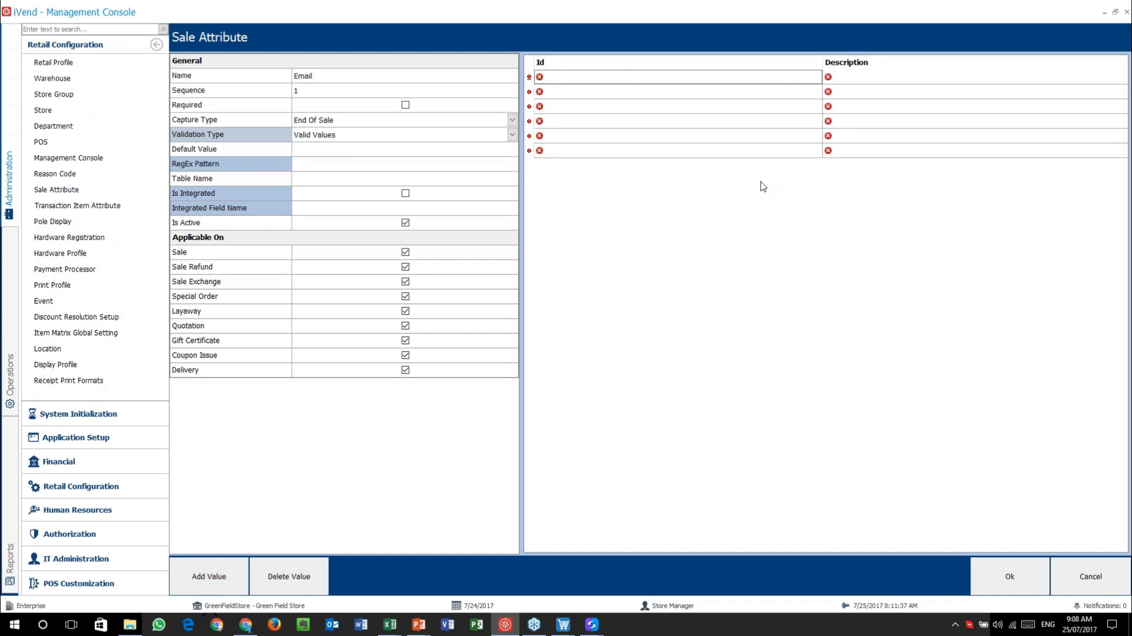
- Delete the first three empty value rows, confirming each deletion
click(589, 77)
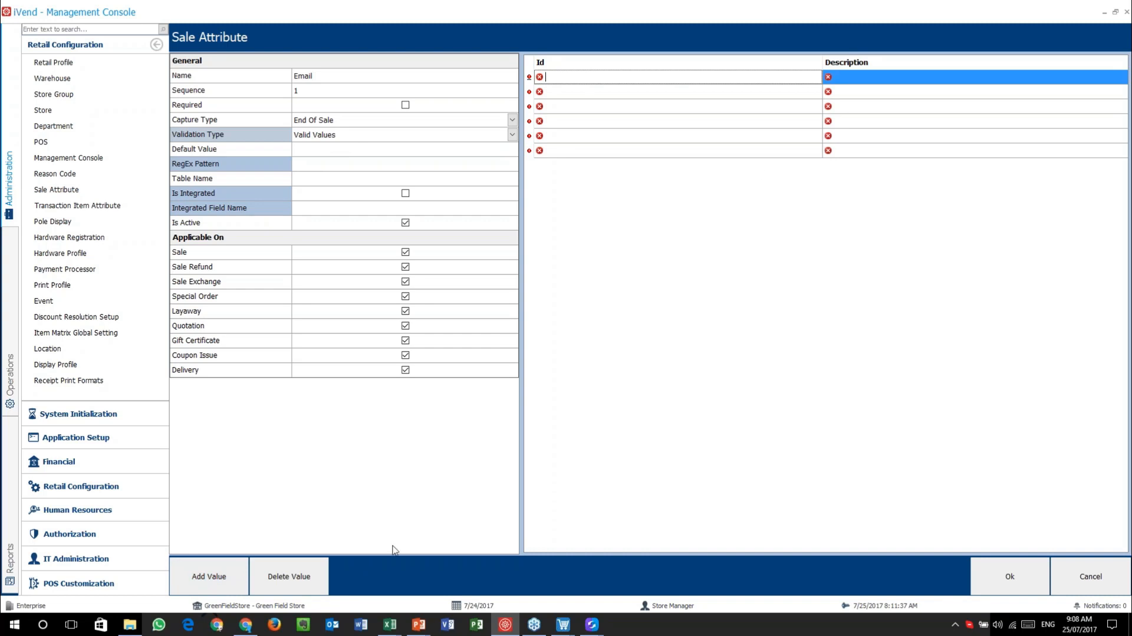
click(308, 570)
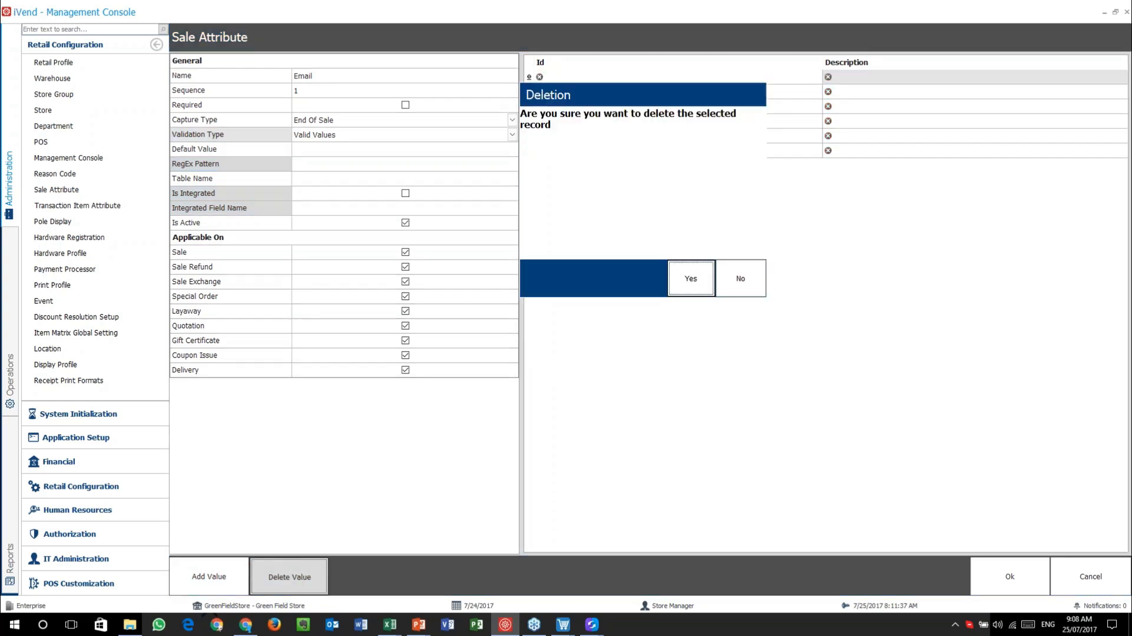
key(Return)
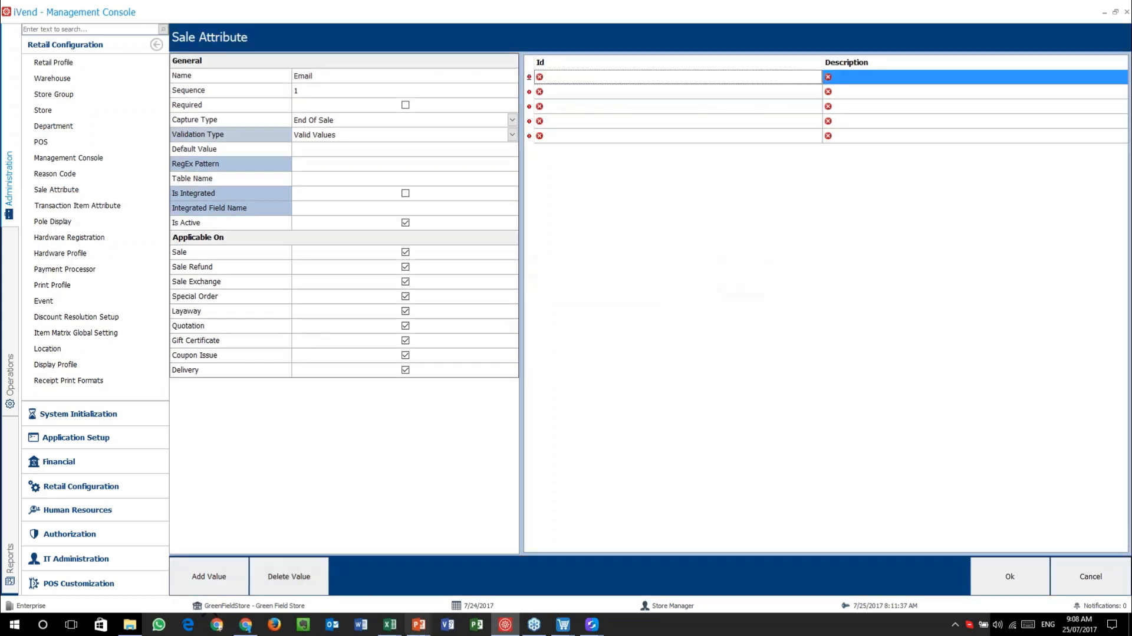
click(313, 569)
key(Return)
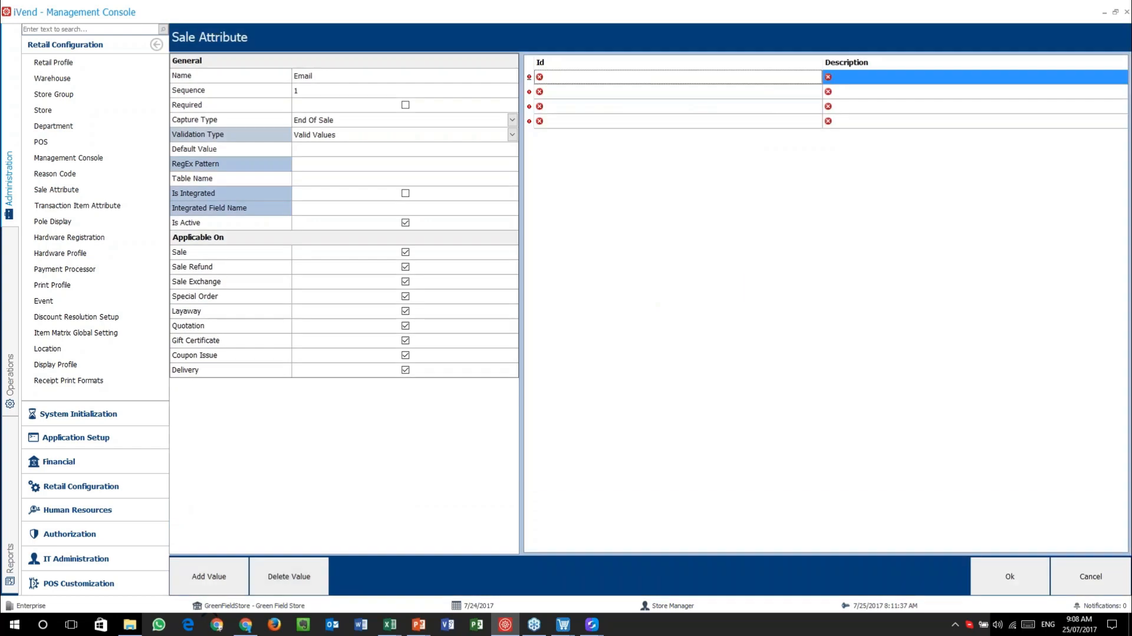
click(303, 569)
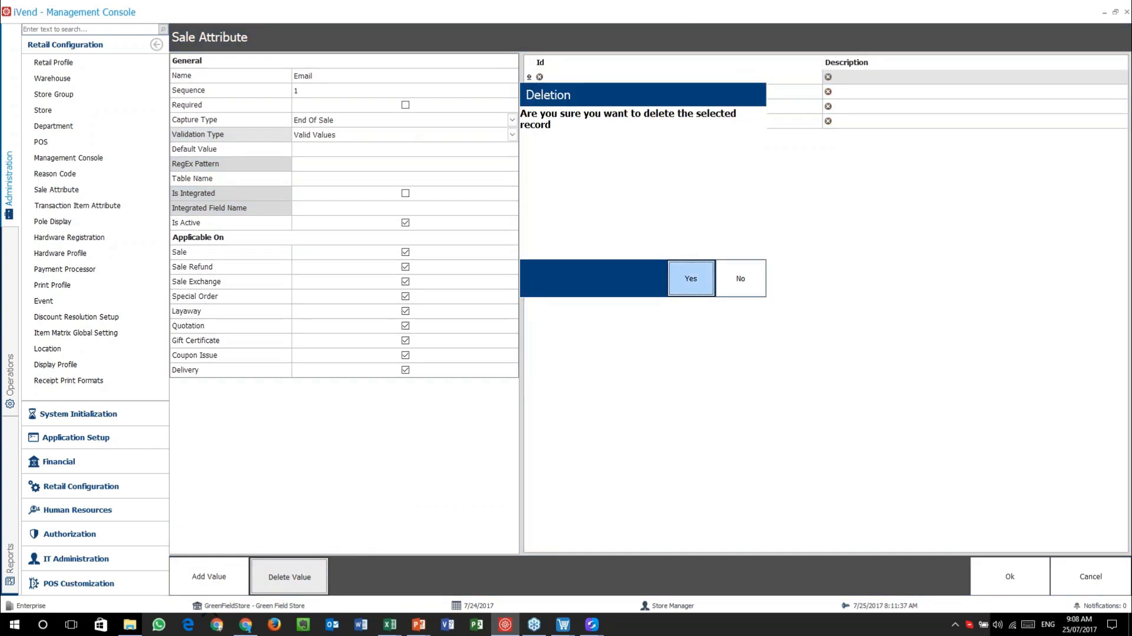
click(689, 277)
- Delete the remaining empty value rows, confirming each deletion
click(298, 575)
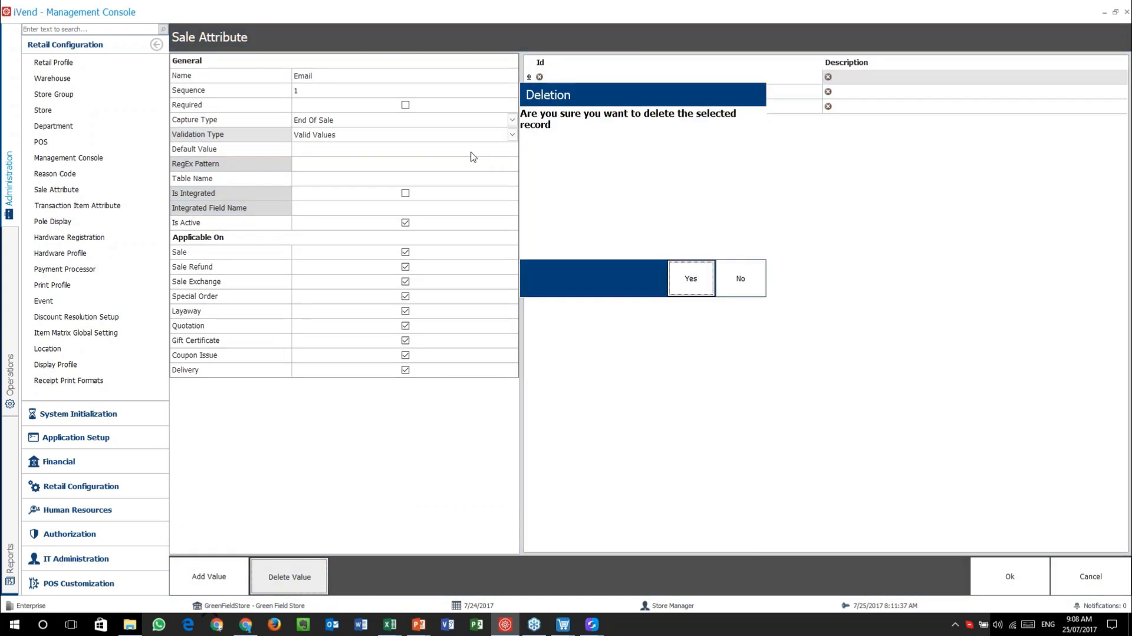
click(689, 295)
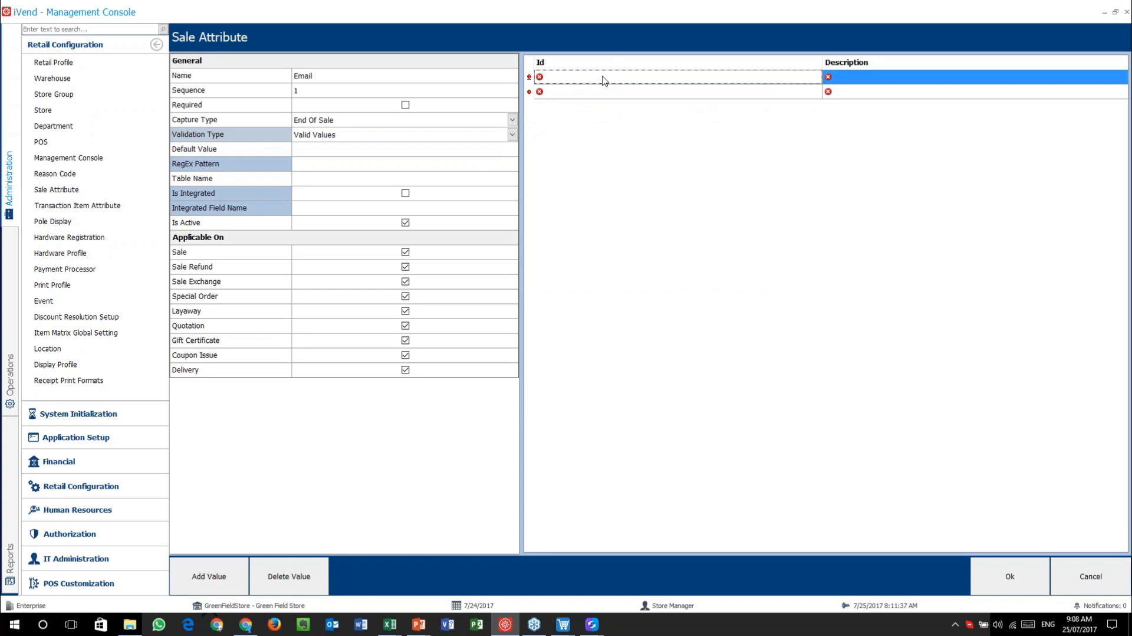
click(295, 573)
click(690, 277)
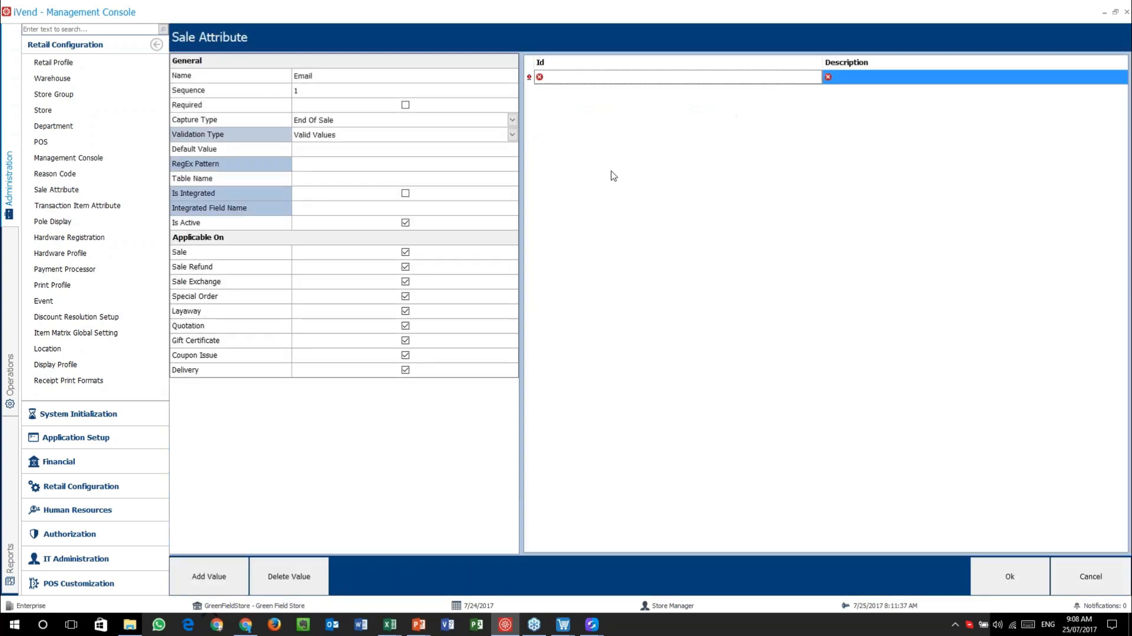
click(293, 577)
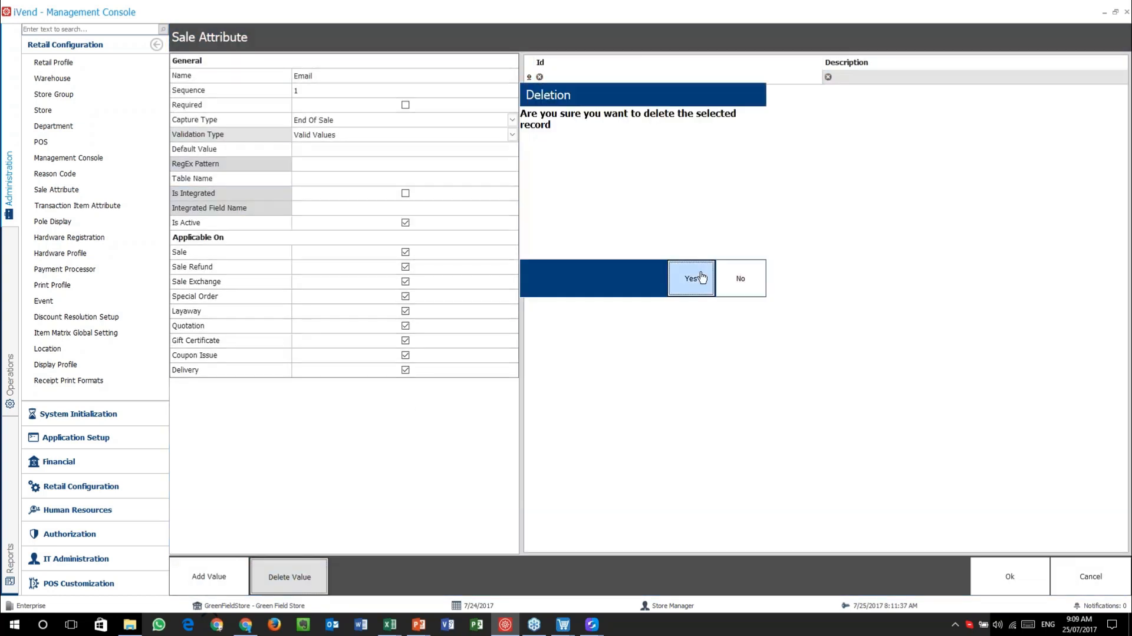
click(694, 268)
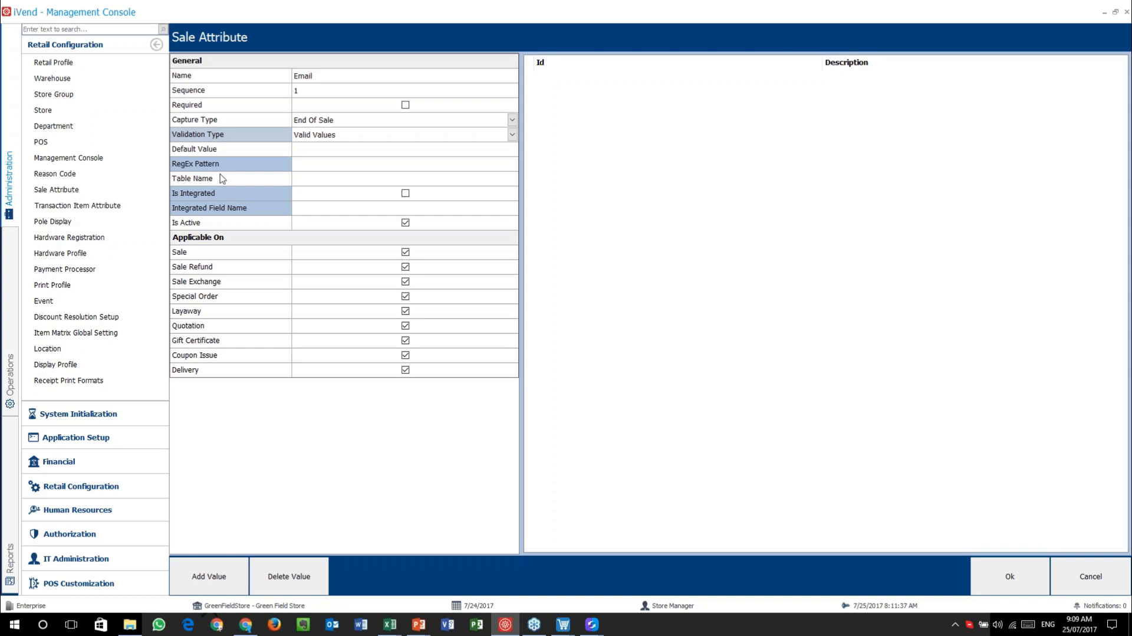
- Review the Default Value, RegEx, Table Name, Is Integrated and Integrated Field Name properties
click(228, 149)
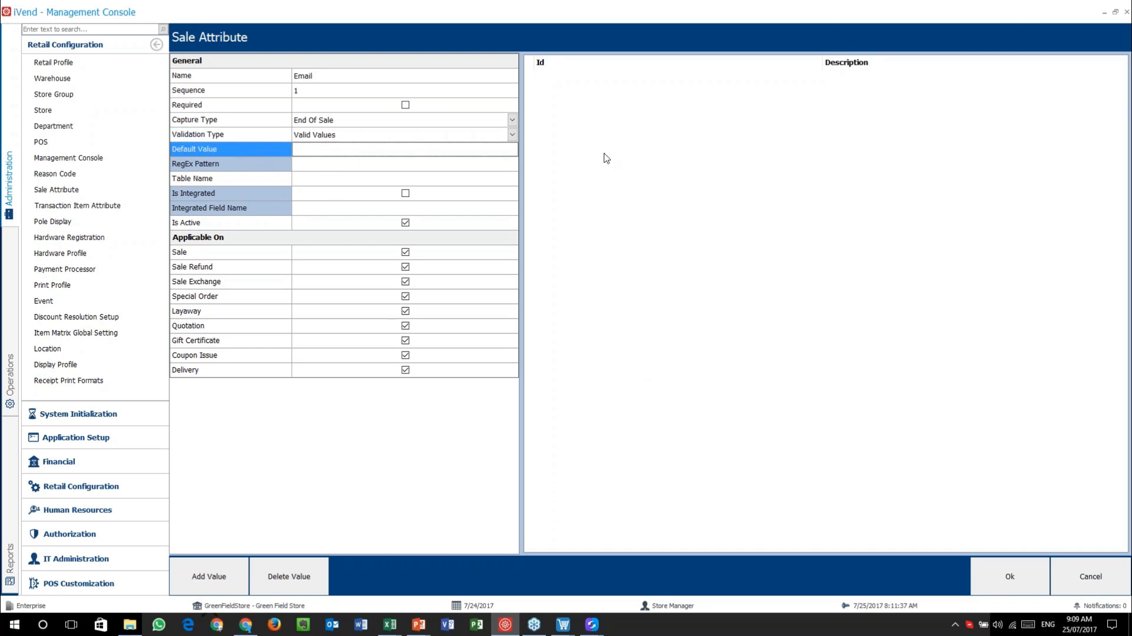
click(299, 171)
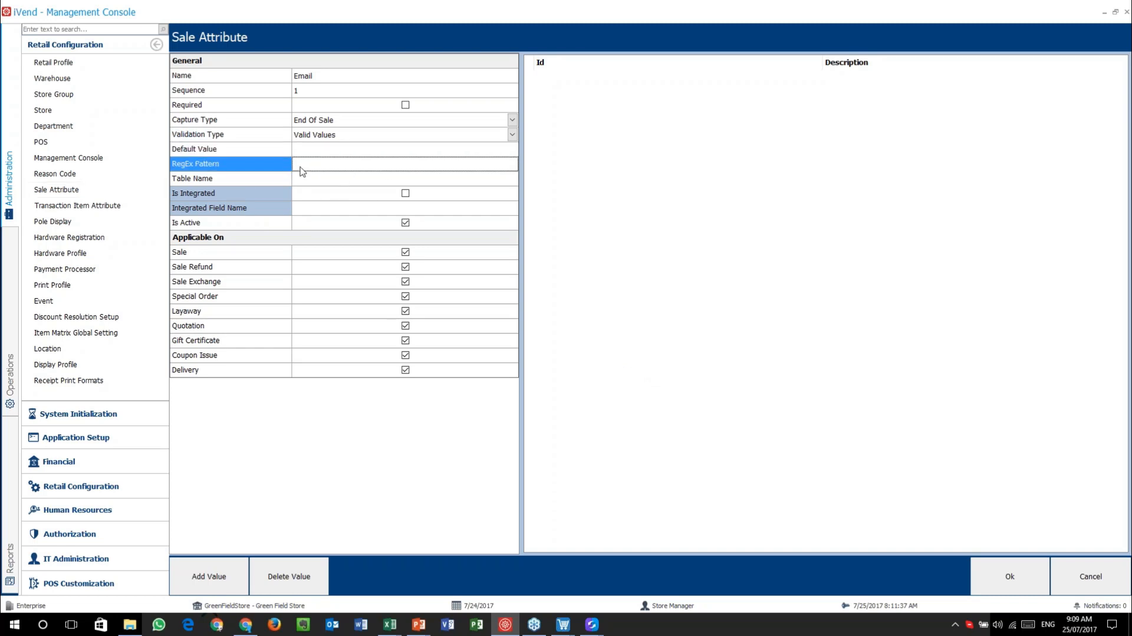
click(229, 179)
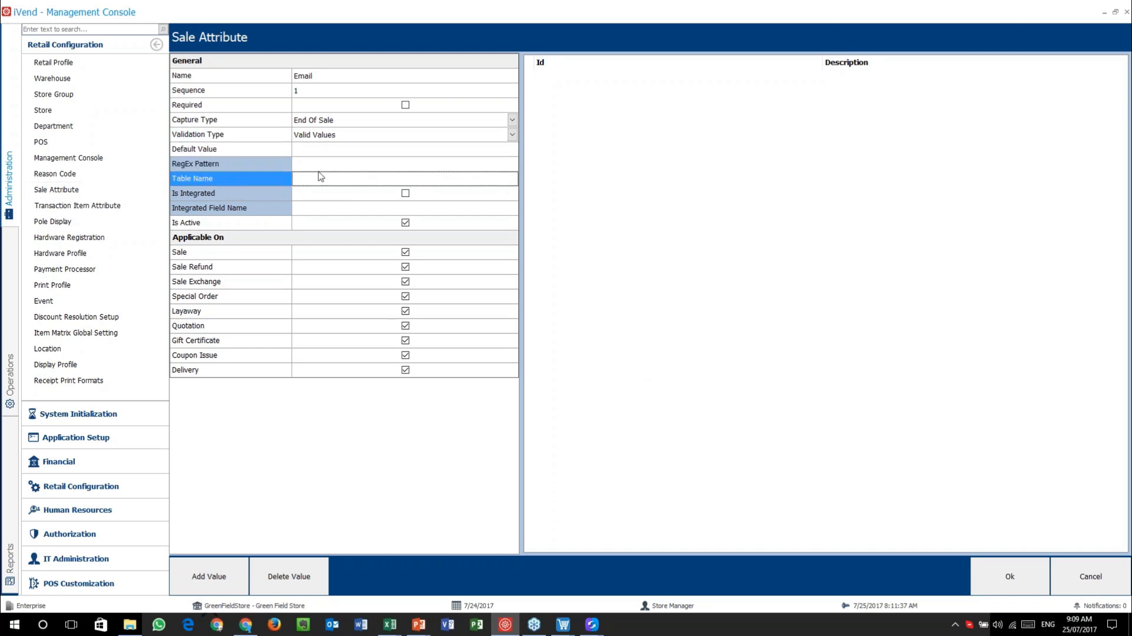
click(356, 135)
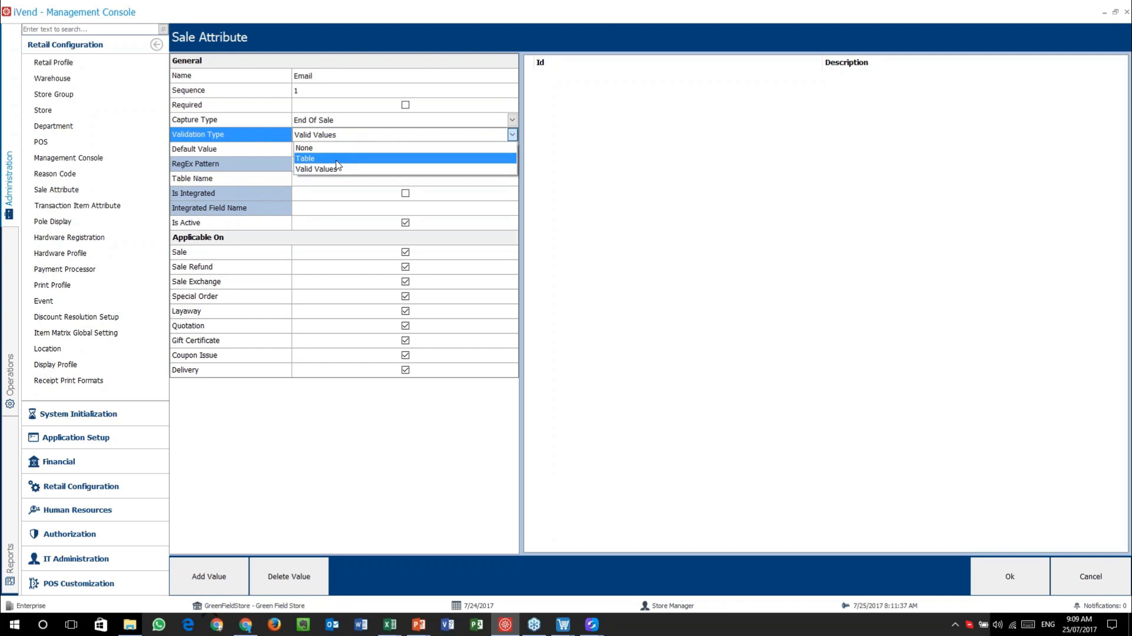
click(356, 135)
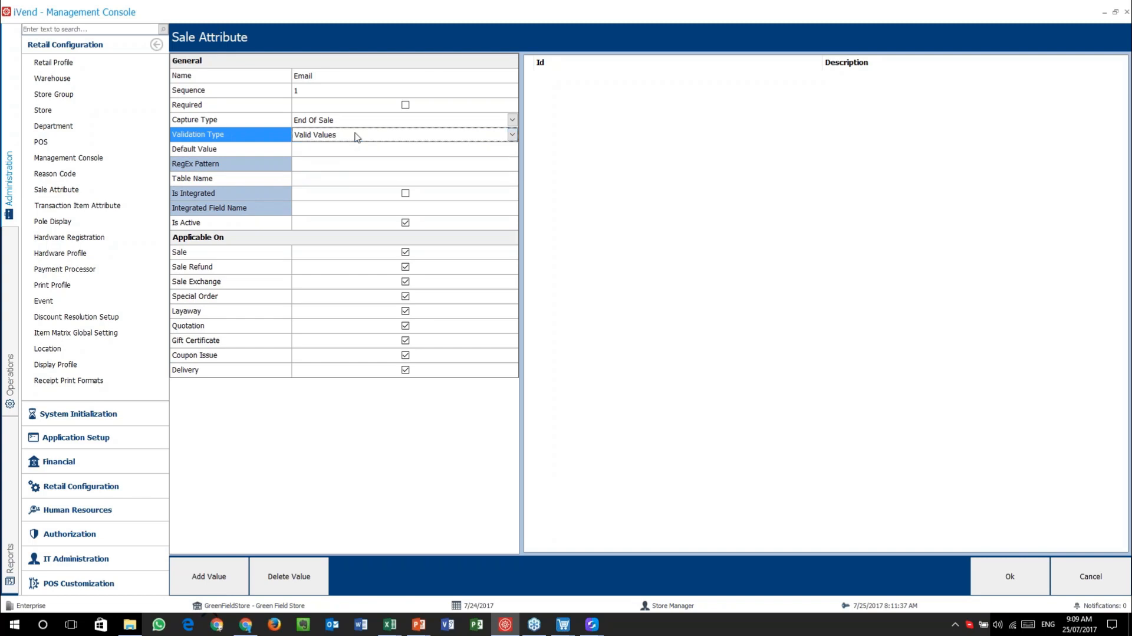
click(253, 179)
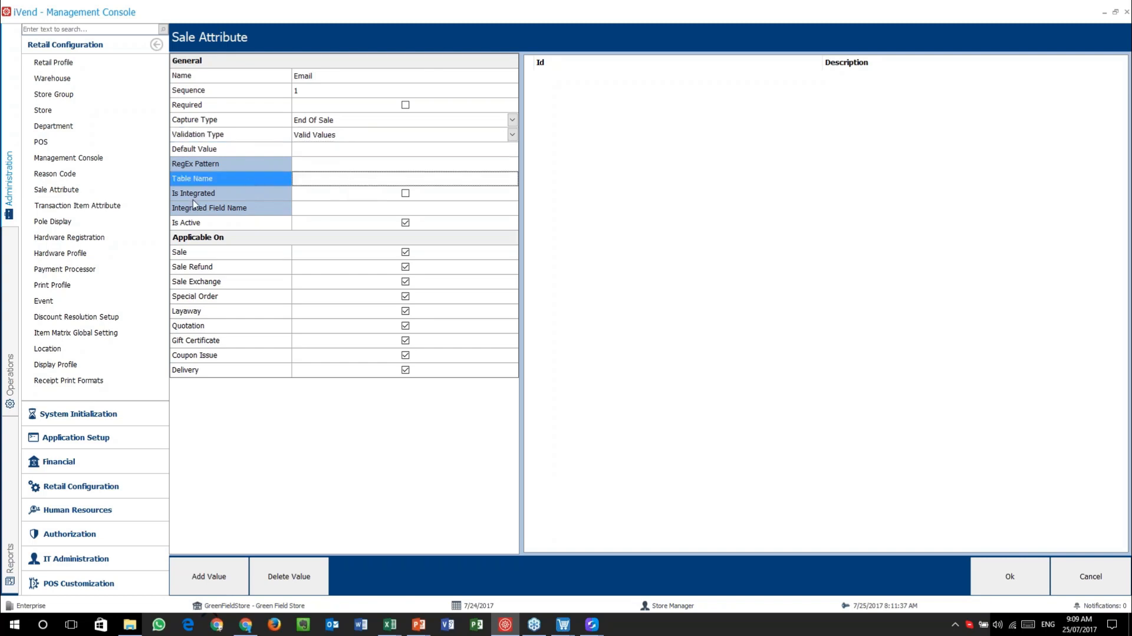
click(221, 196)
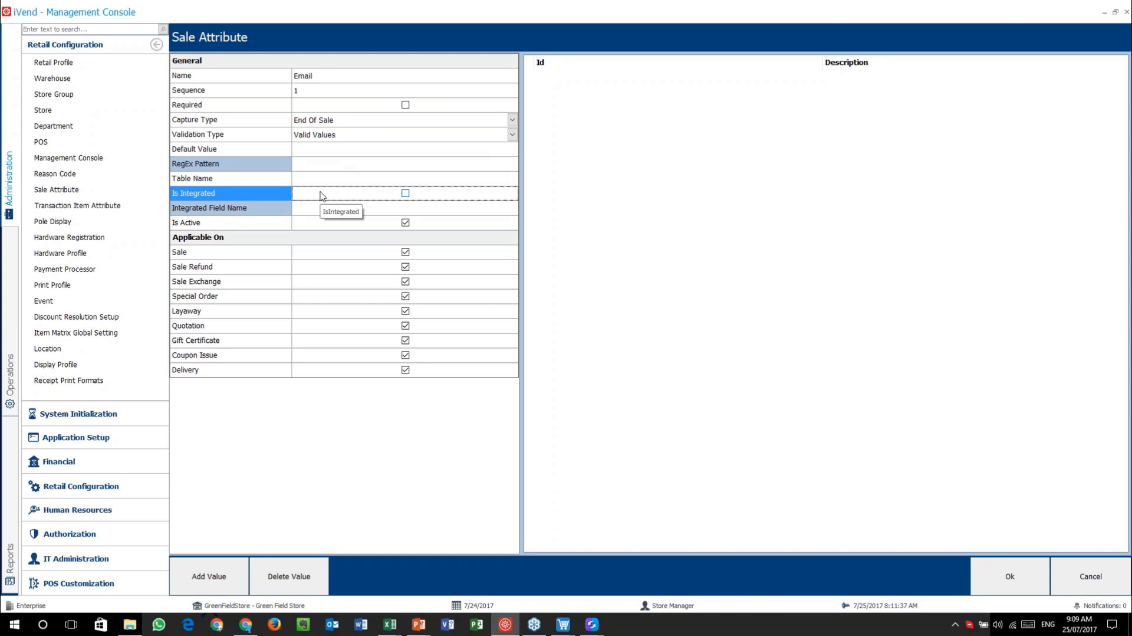
click(246, 210)
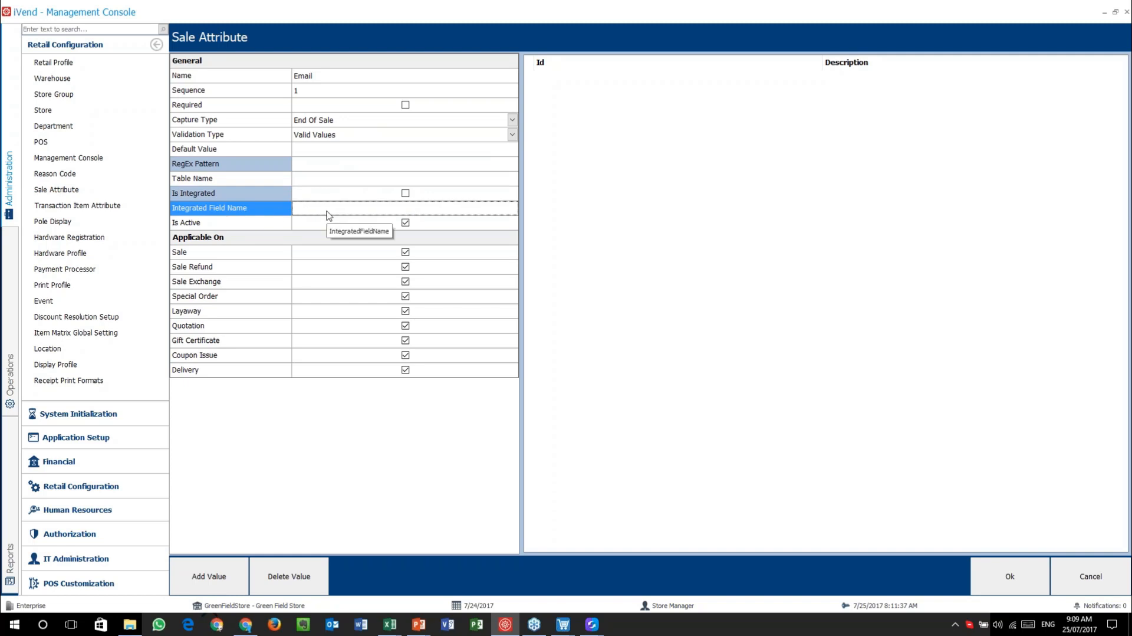
click(405, 194)
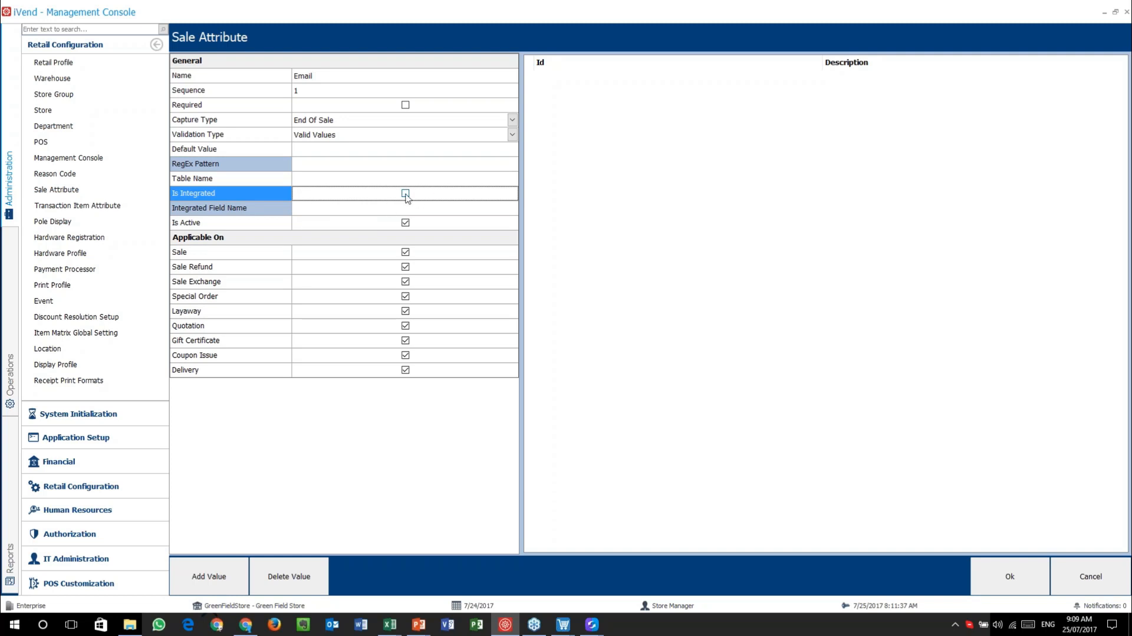
click(247, 210)
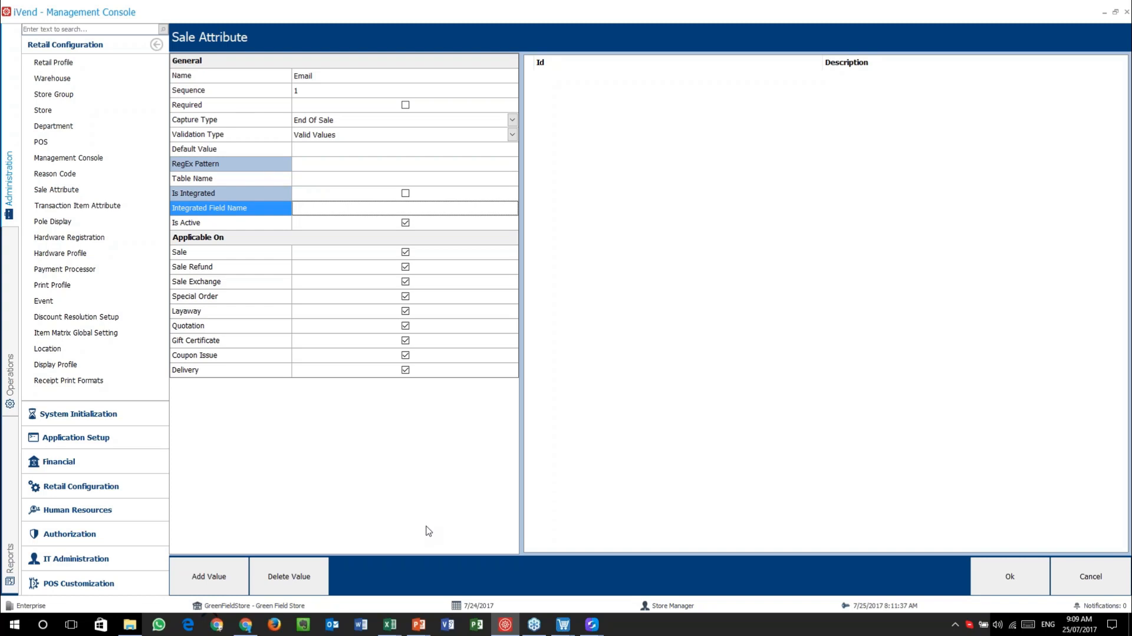
- Change Email's validation type to None and save the attribute
click(389, 136)
click(374, 150)
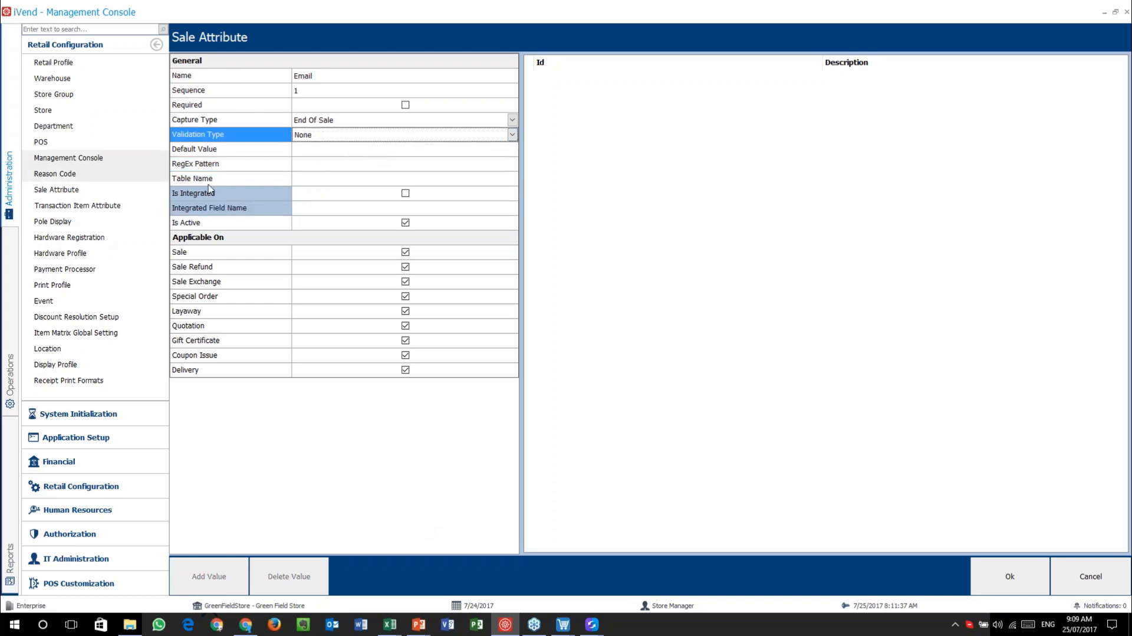
click(390, 198)
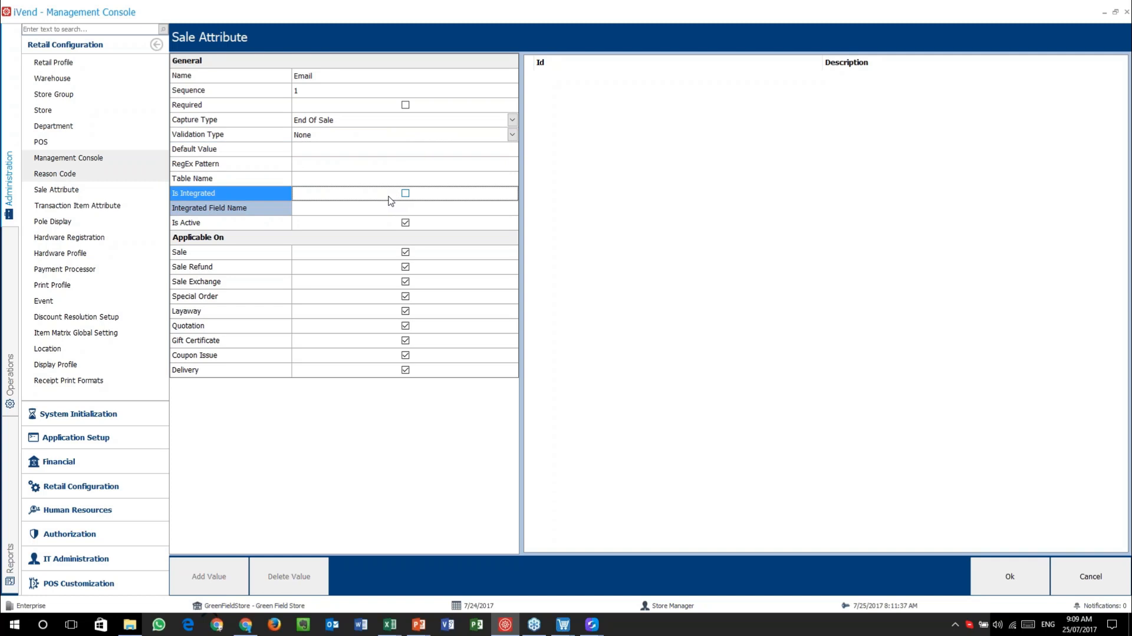
click(1008, 574)
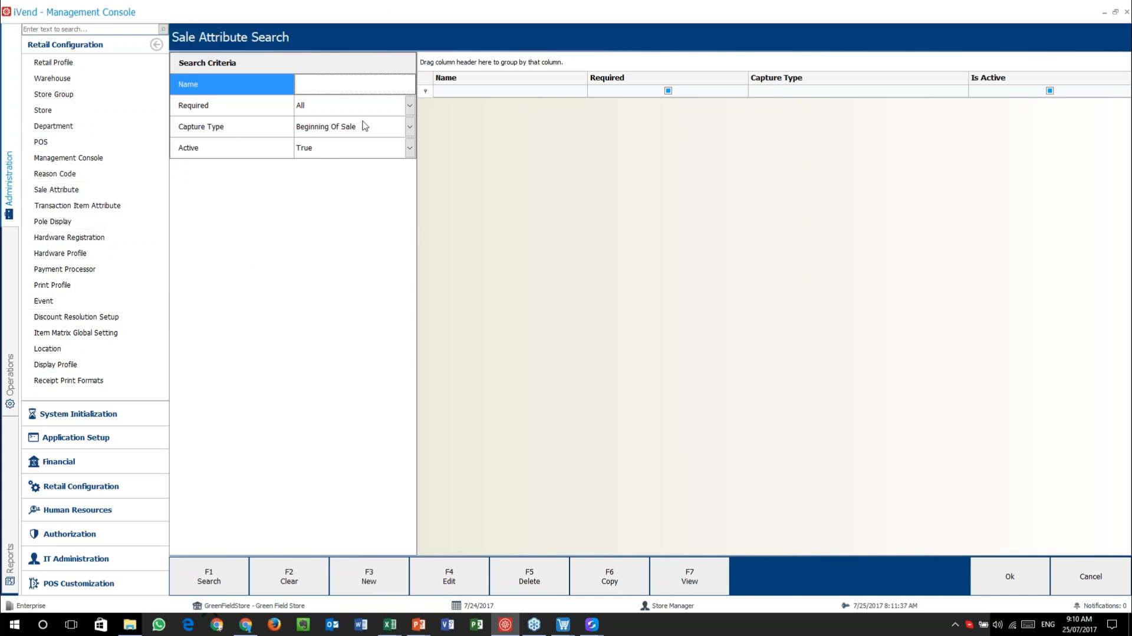
- Search End Of Sale attributes to list Email, then switch to the Point of Sale window
click(409, 128)
click(408, 153)
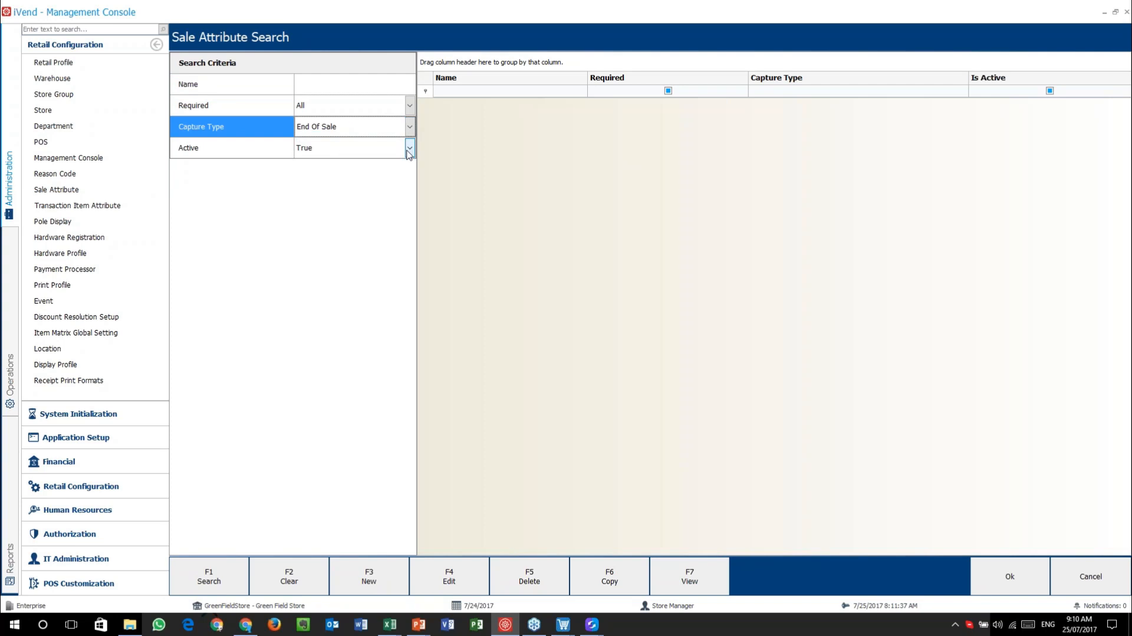
key(F1)
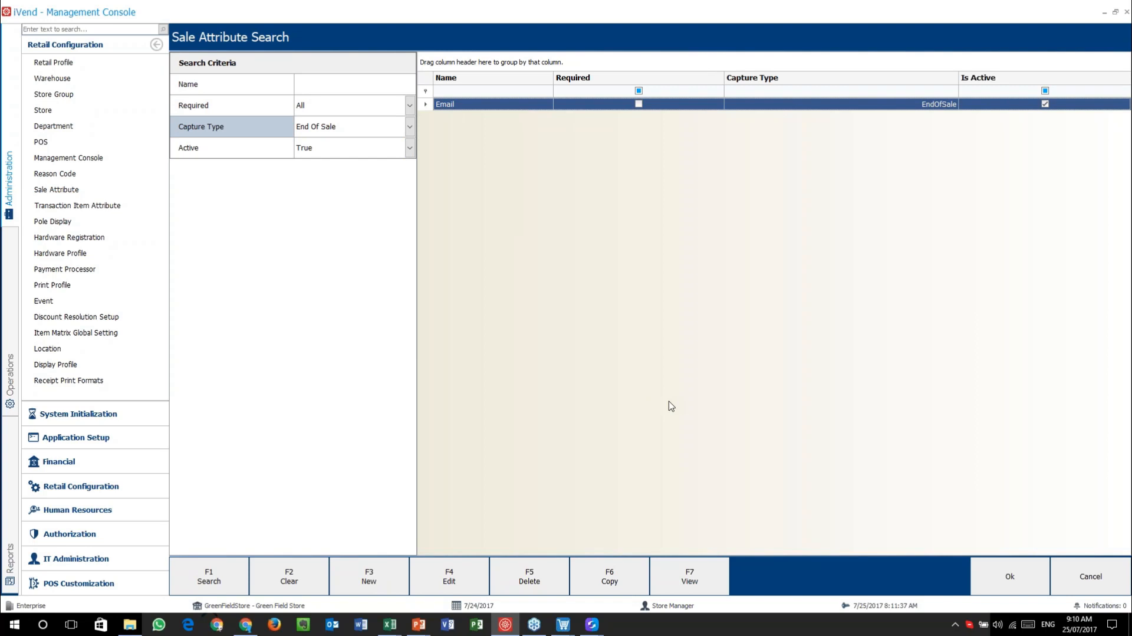
mouse_move(563, 624)
click(560, 569)
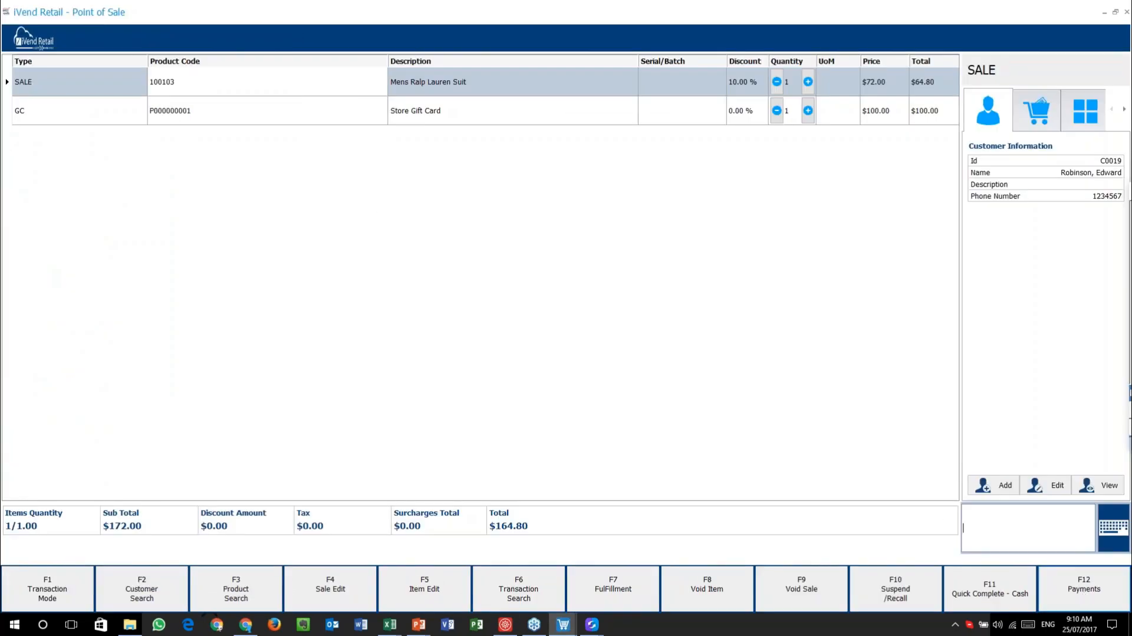
- Pay the $164.80 sale in cash and confirm the customer information
click(1086, 592)
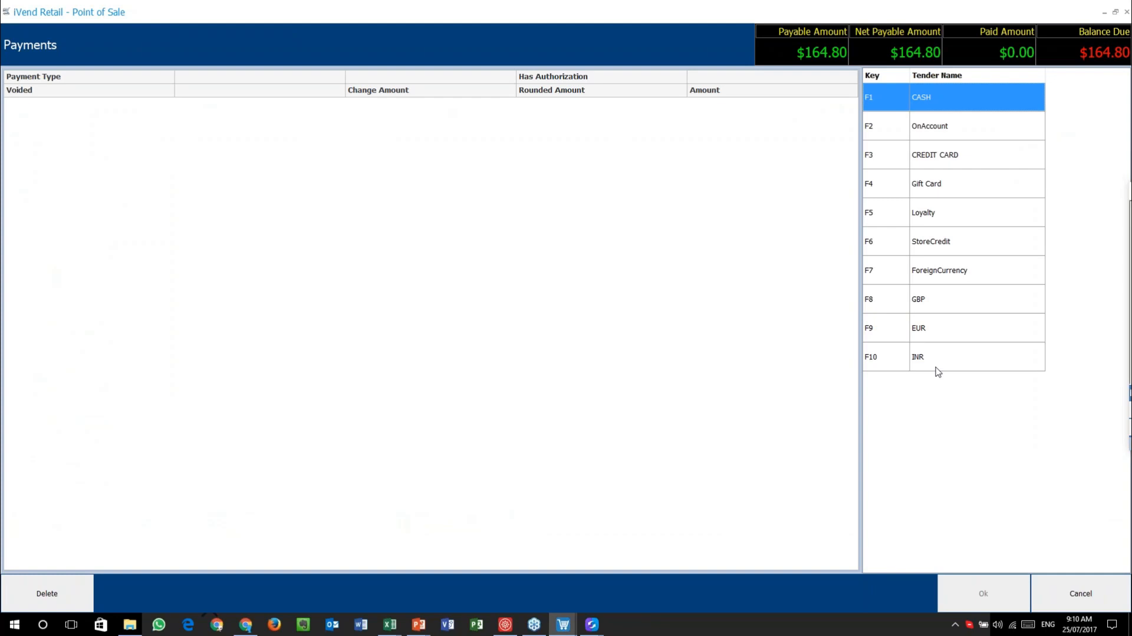
click(938, 105)
click(952, 587)
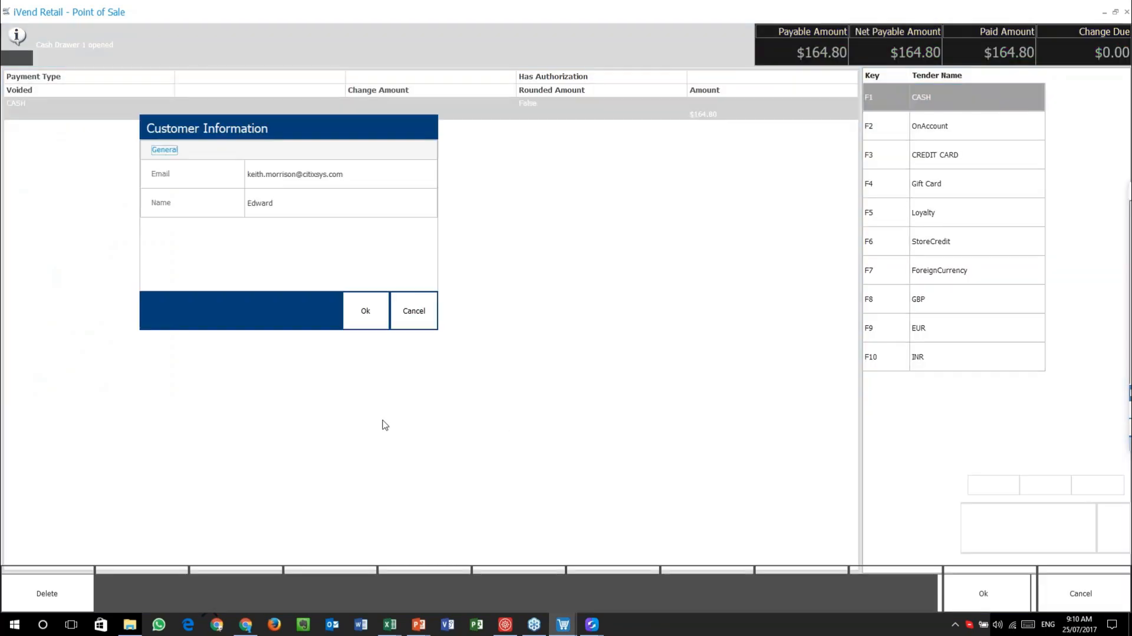
click(364, 319)
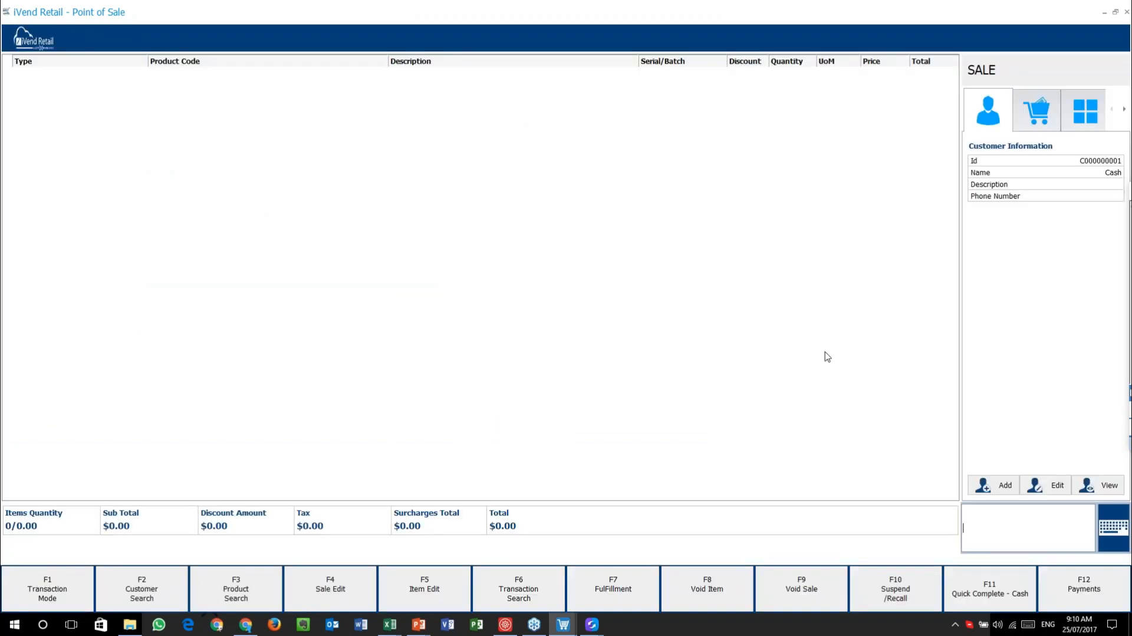
- Add a Mens Ralp Lauren Suit to a new sale and start Quick Complete - Cash
click(1083, 113)
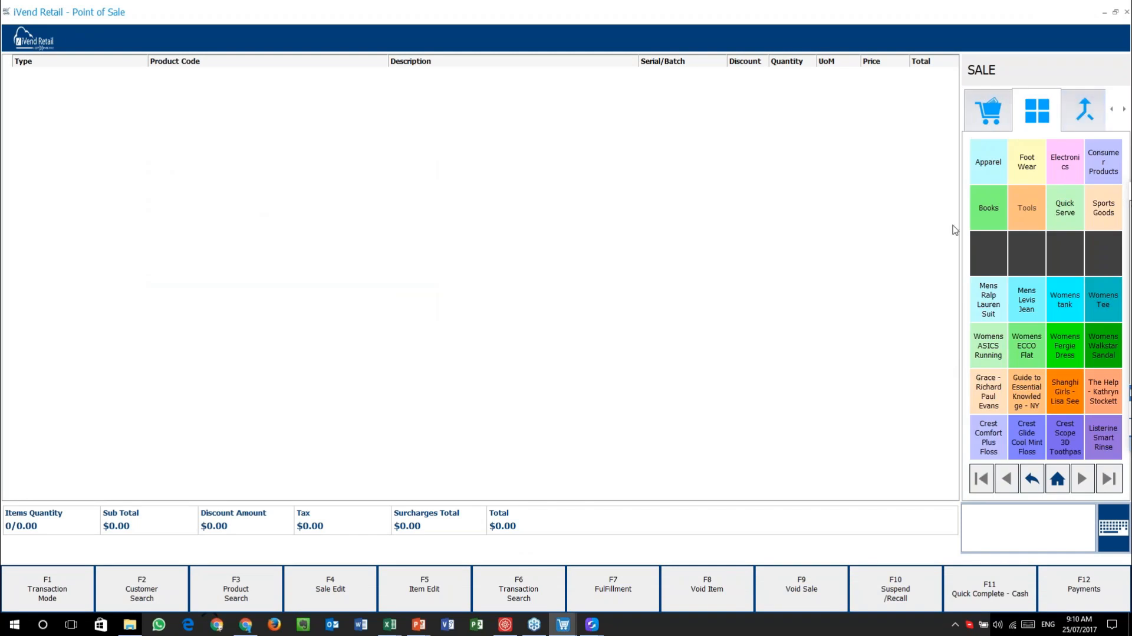
click(996, 299)
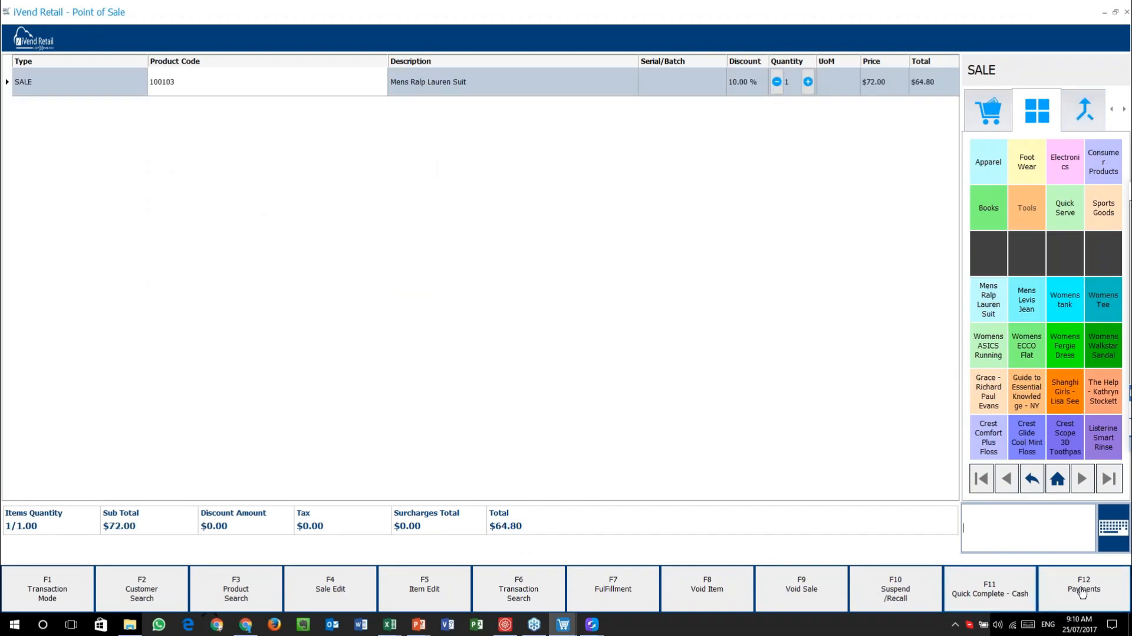
click(1031, 600)
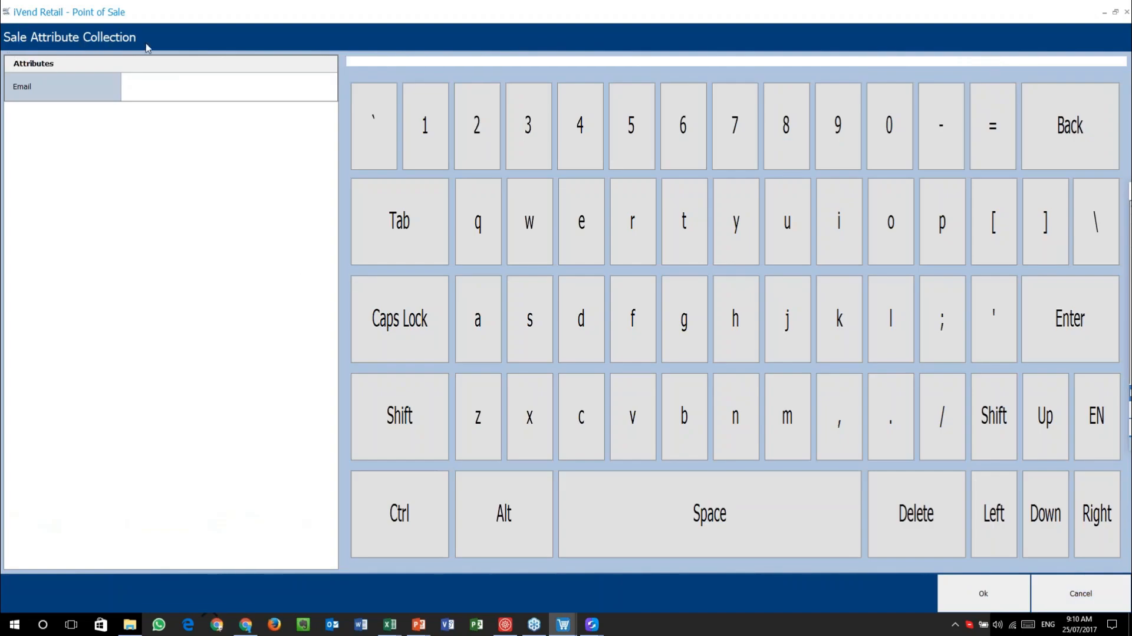
- Enter the customer's email in the Email attribute, then cancel the payment screen
click(148, 88)
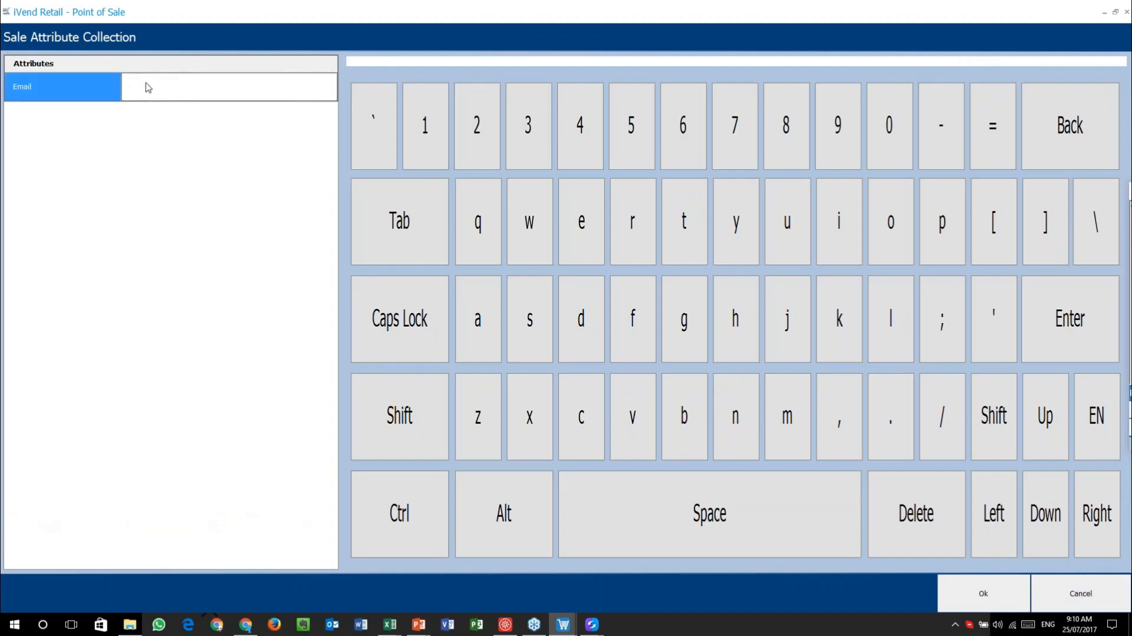
click(413, 62)
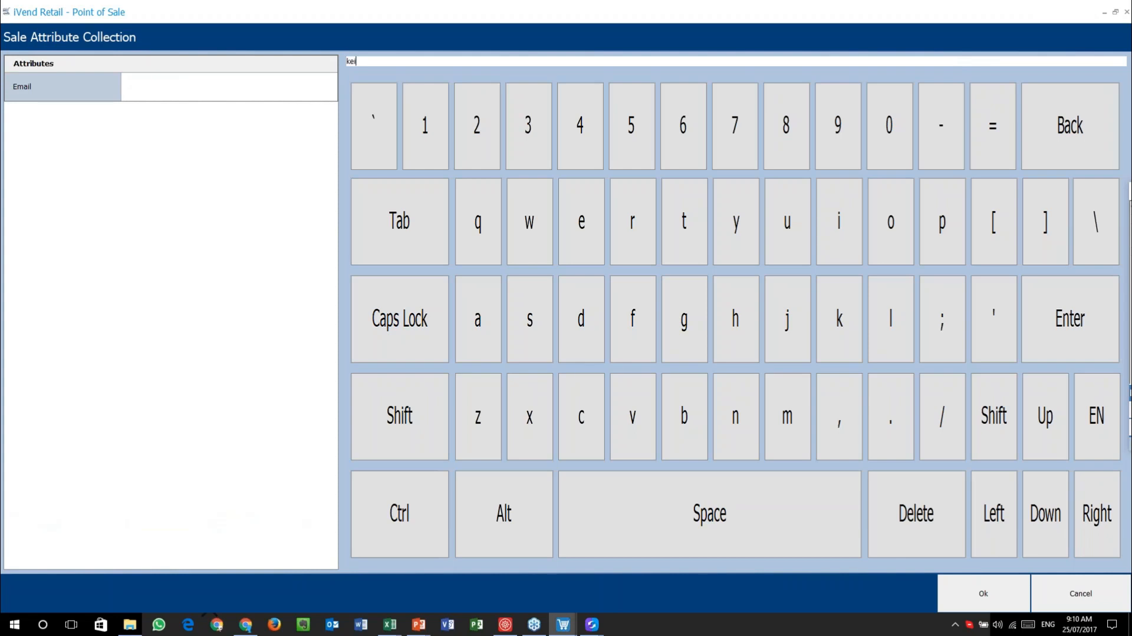
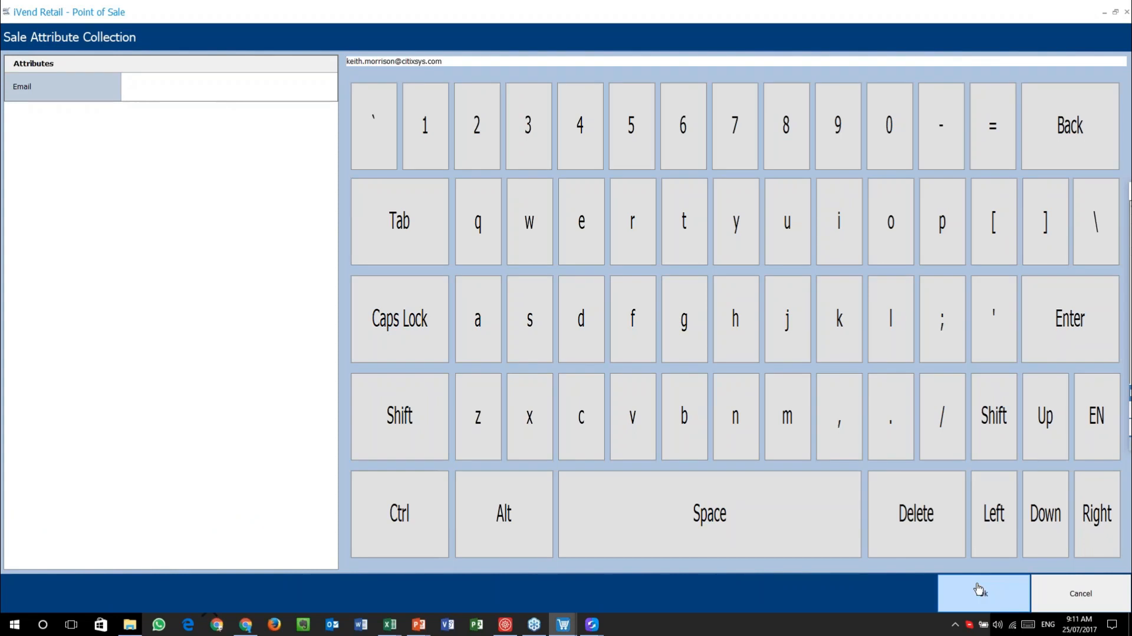
click(981, 590)
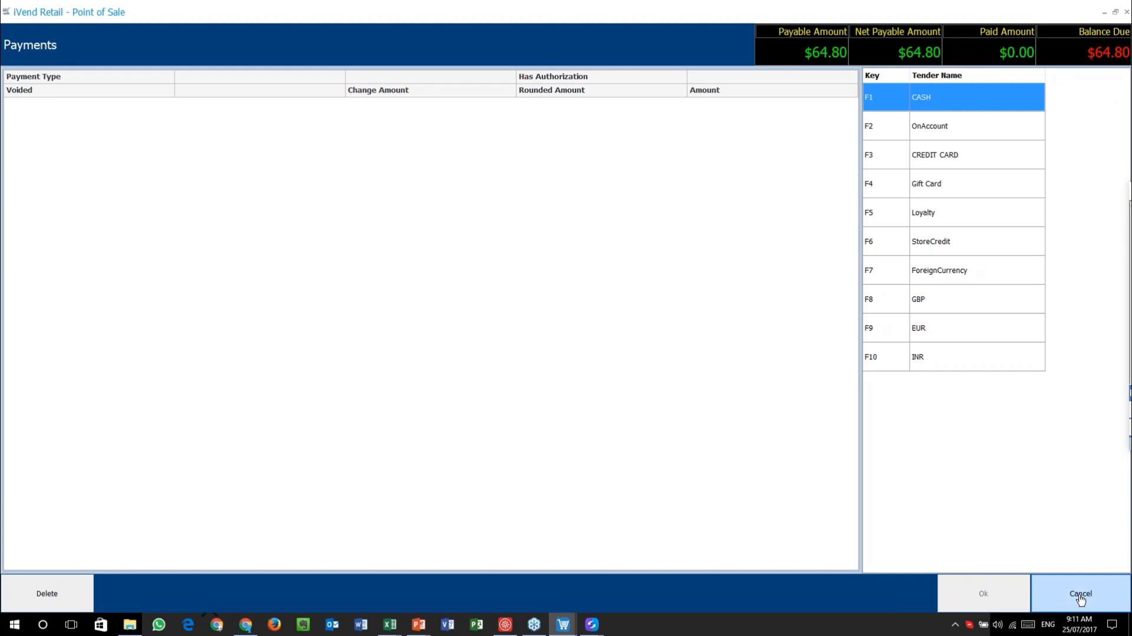
click(1081, 596)
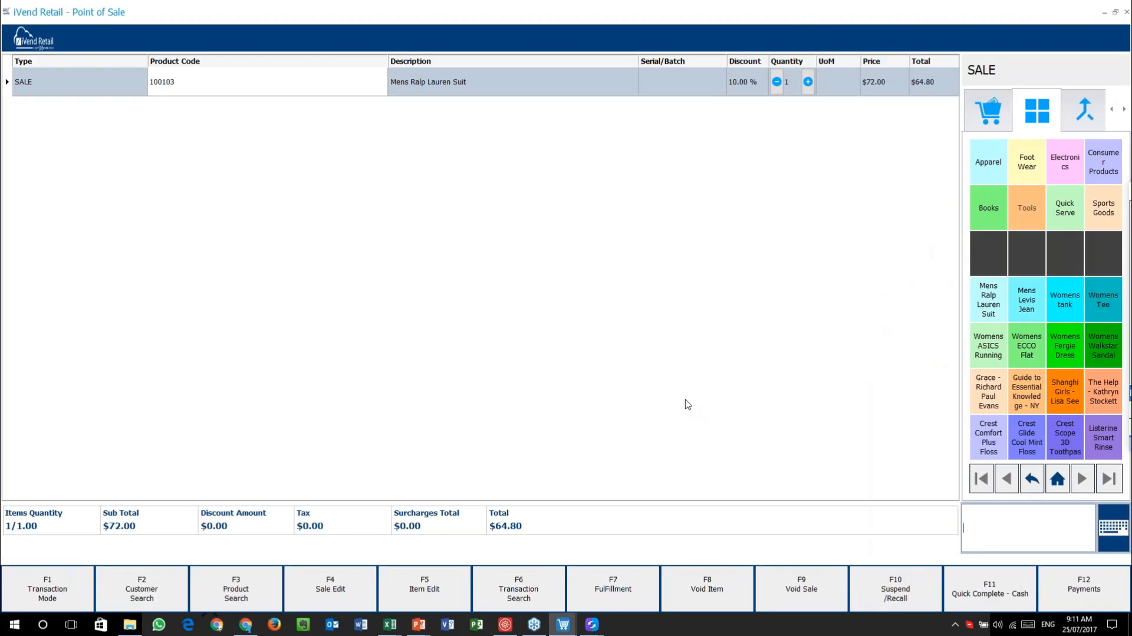
- Close Sale Attribute Search, then start and cancel a new Transaction Item Attribute
click(512, 628)
click(1065, 576)
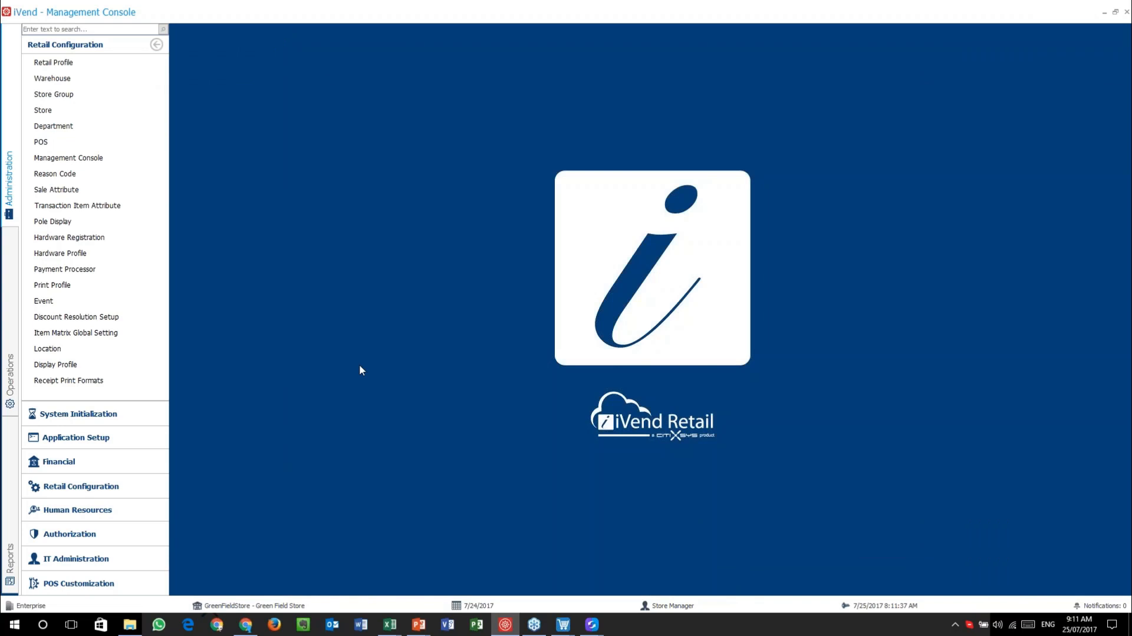
click(134, 208)
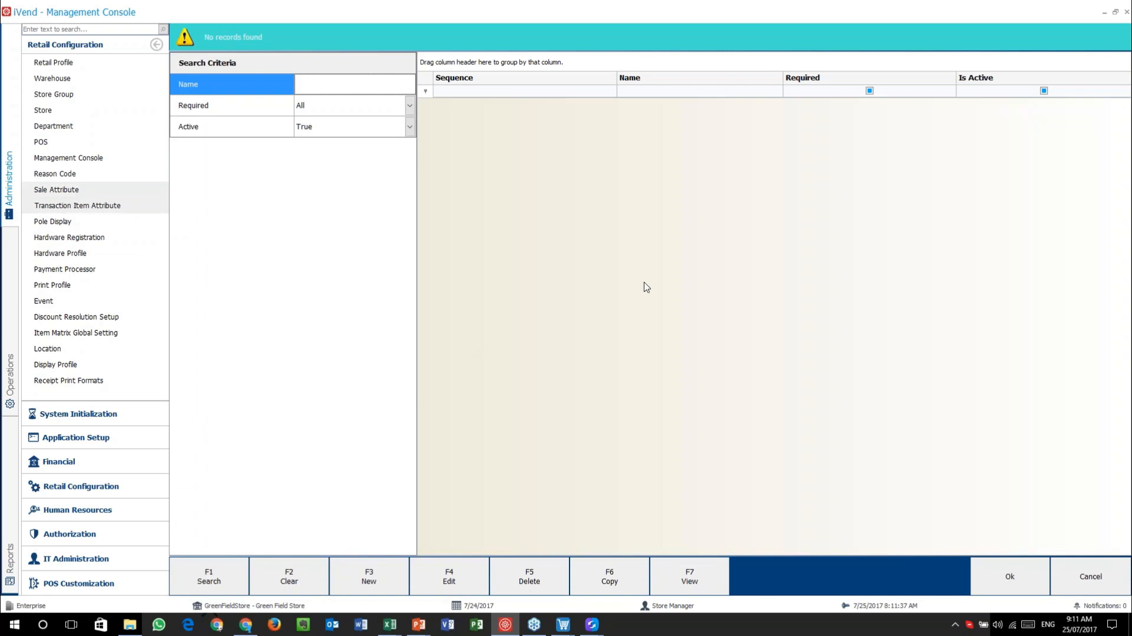
click(369, 576)
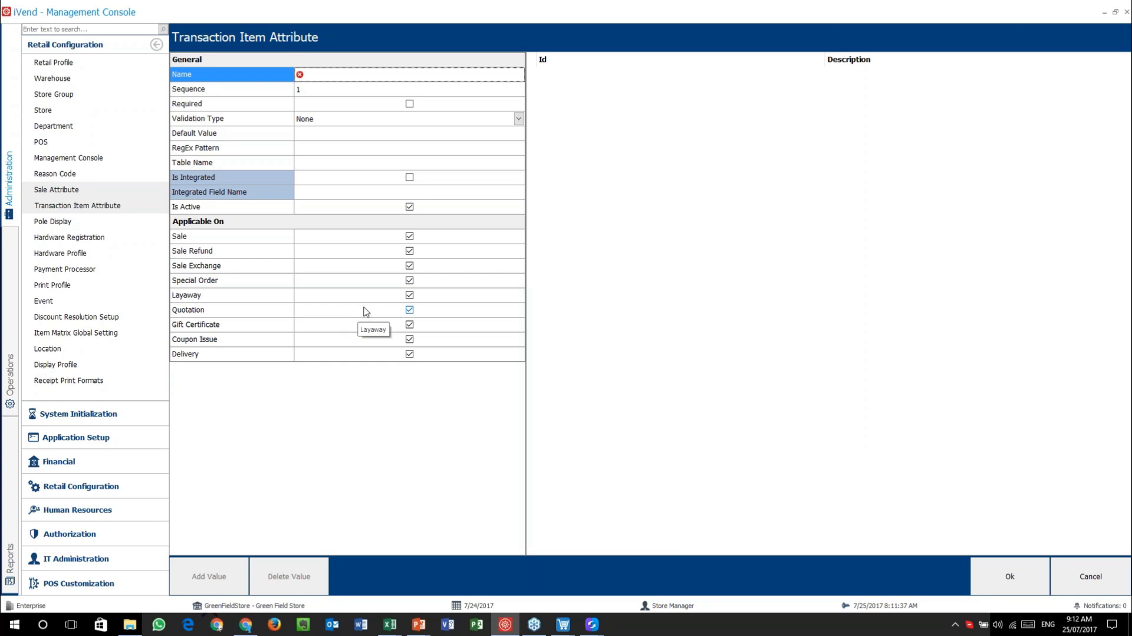
click(1093, 579)
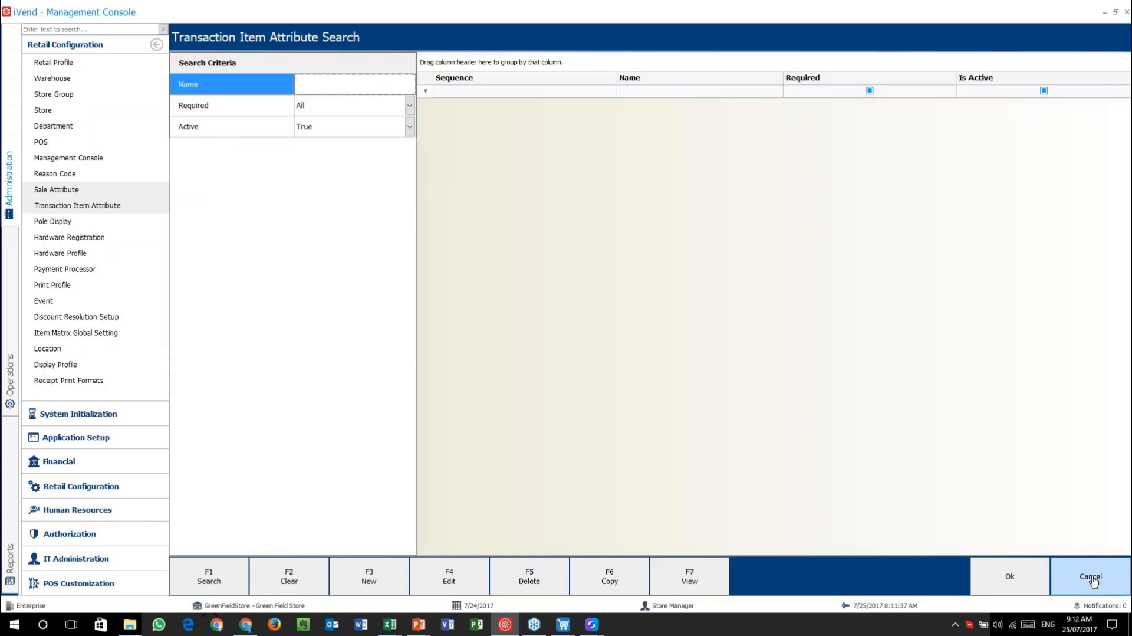
click(1093, 580)
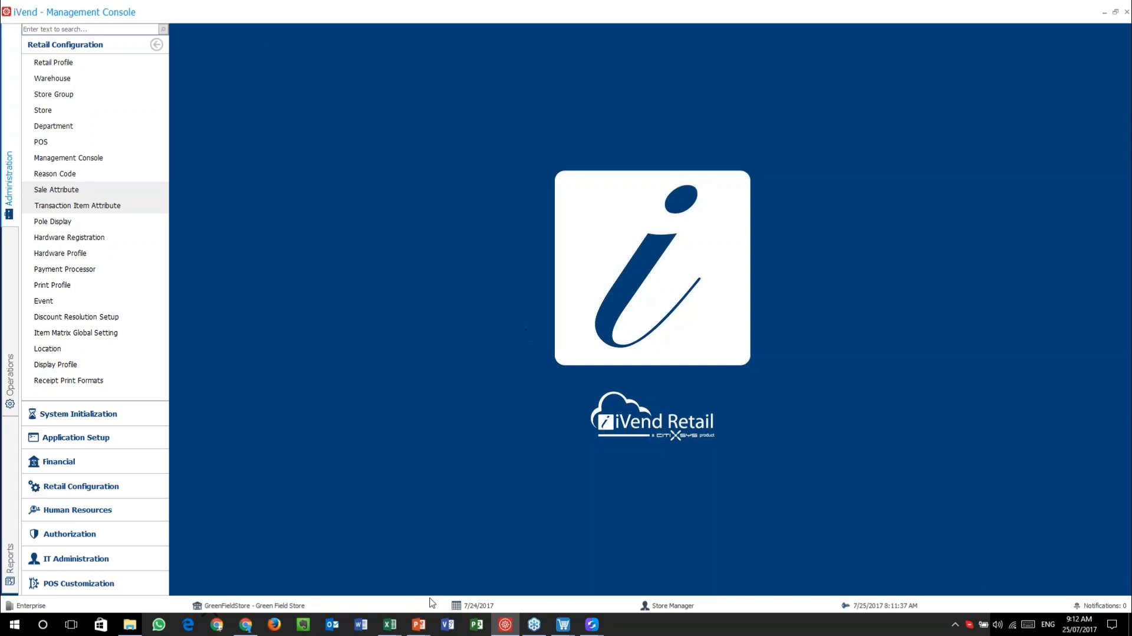
- Show the Reason Code slide in PowerPoint, then return to the Management Console
mouse_move(433, 628)
click(482, 567)
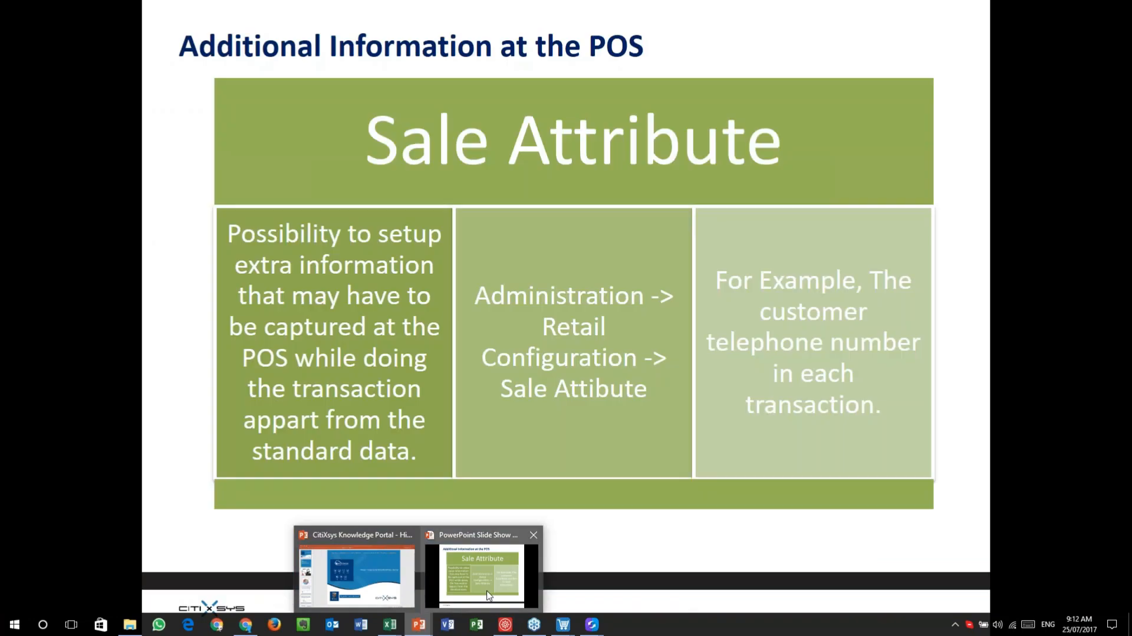
click(684, 382)
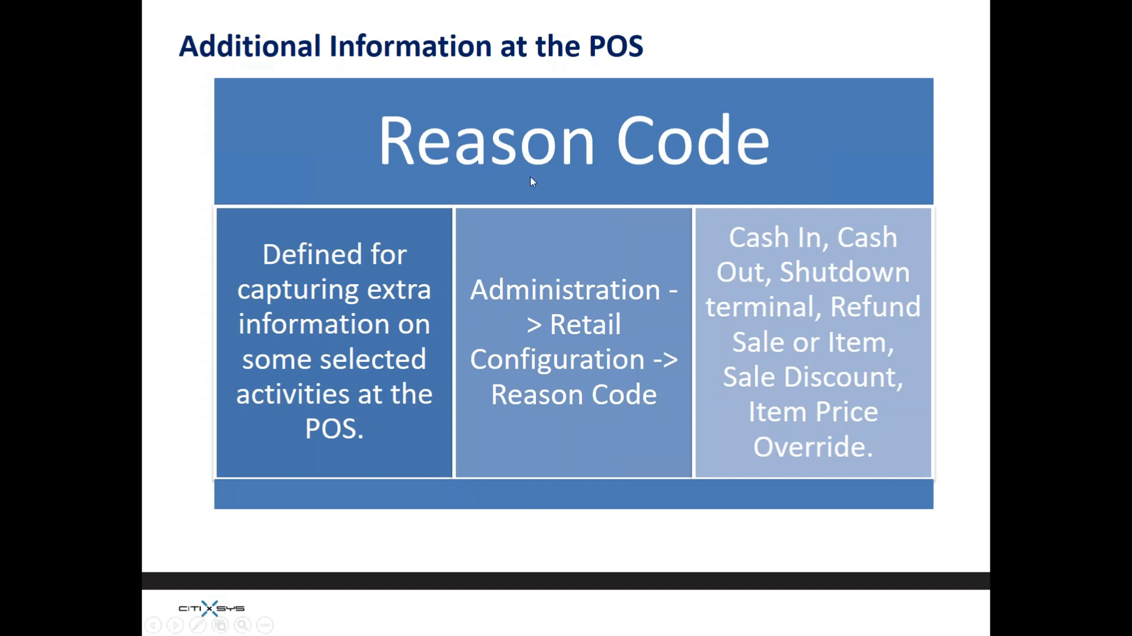
key(alt+Tab)
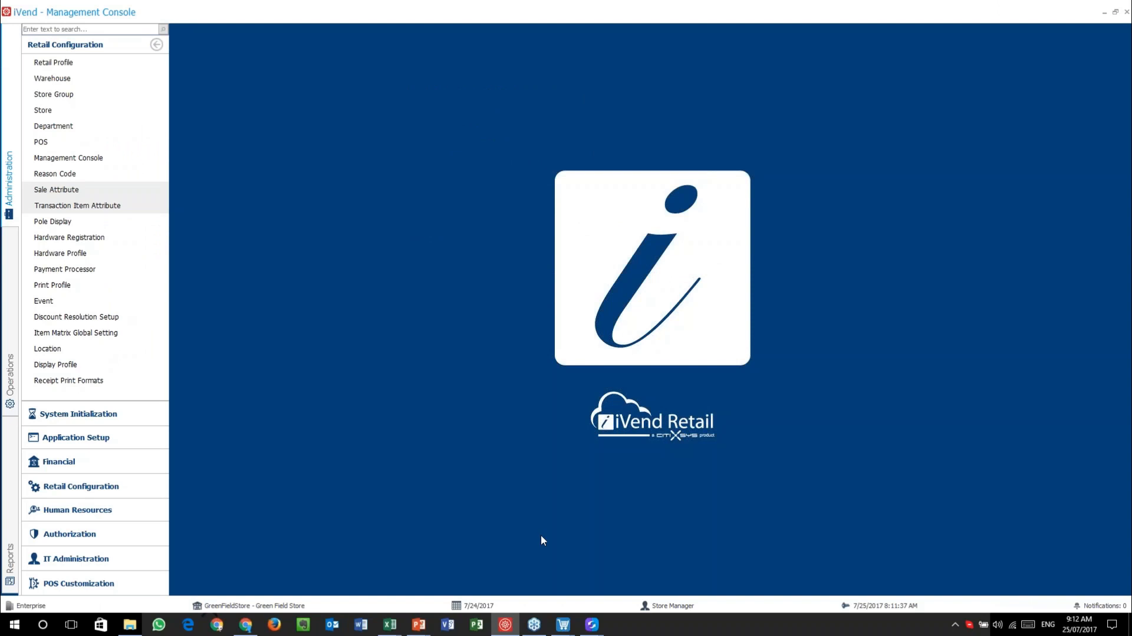
- Open a new Expense entry in the Point of Sale window
click(565, 626)
click(561, 585)
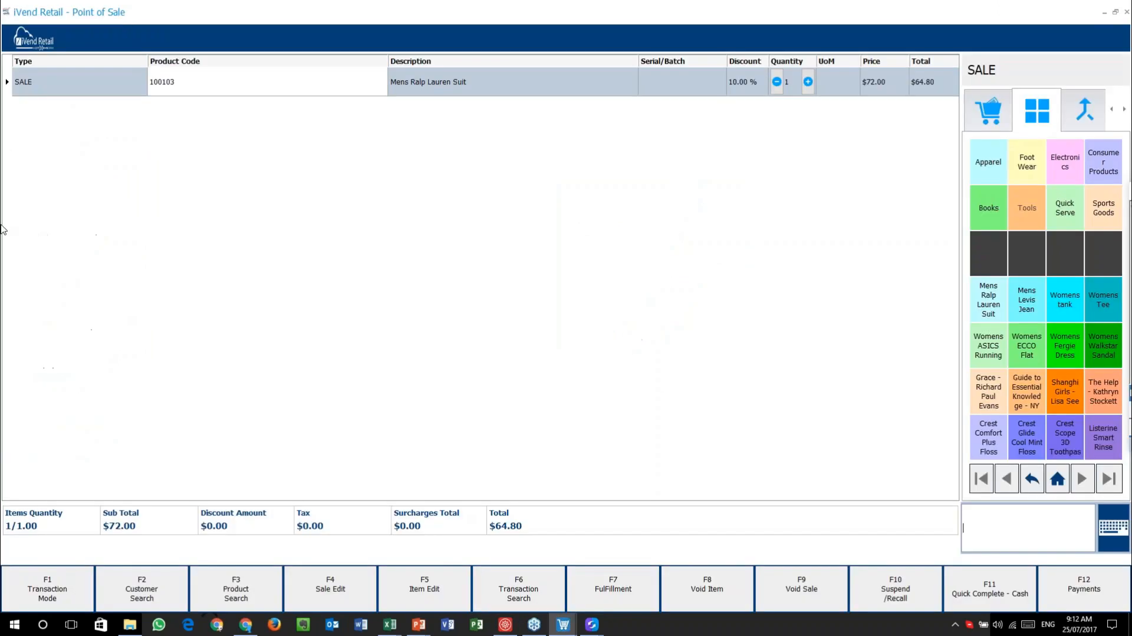
click(29, 38)
click(676, 93)
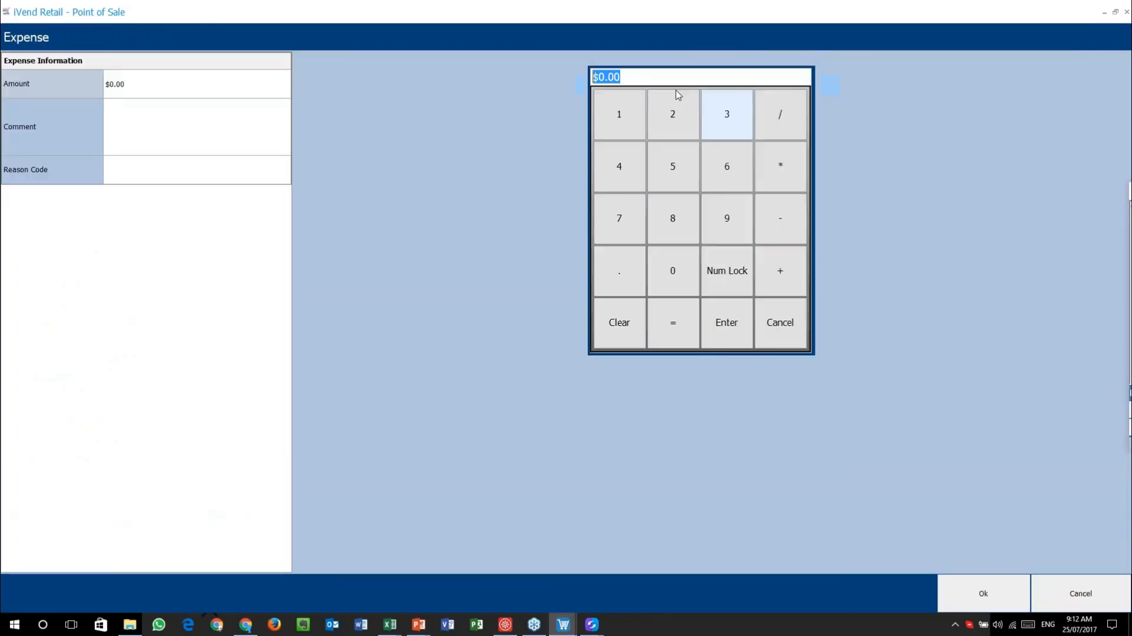
- Inspect the expense's reason codes (None, Expense) and comment field, then return to the console
click(142, 174)
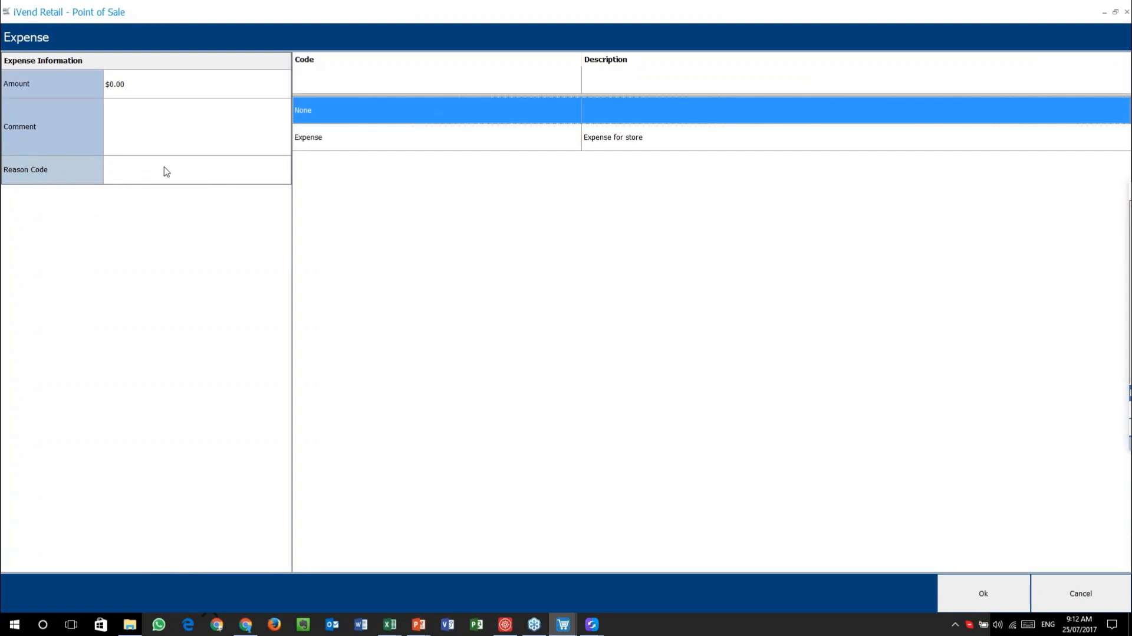
click(166, 130)
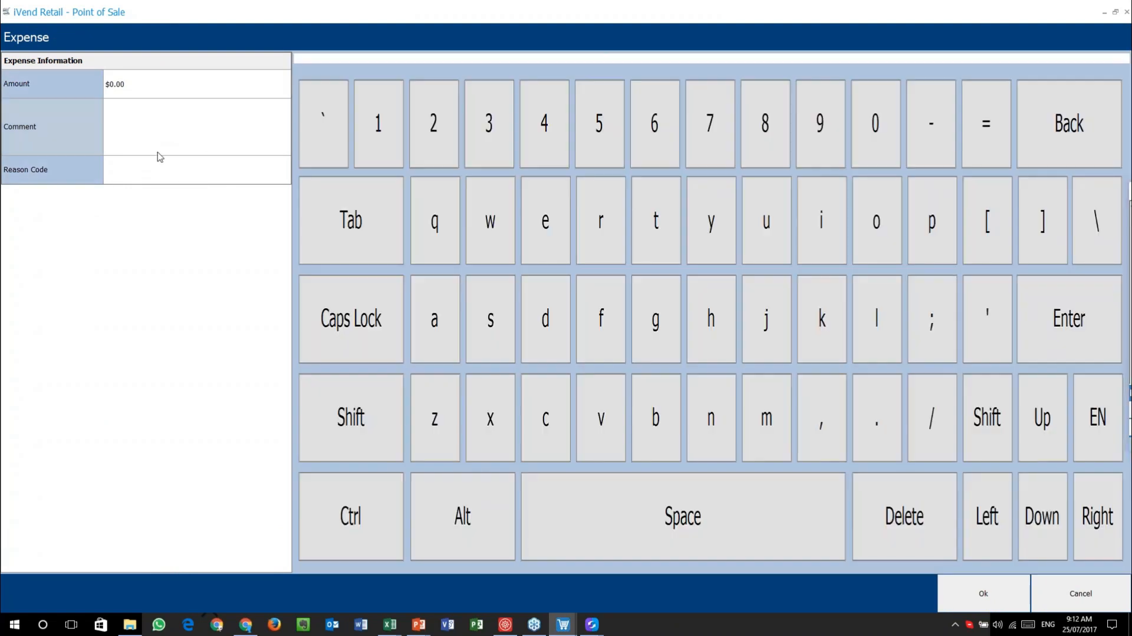
click(188, 177)
click(177, 134)
click(192, 171)
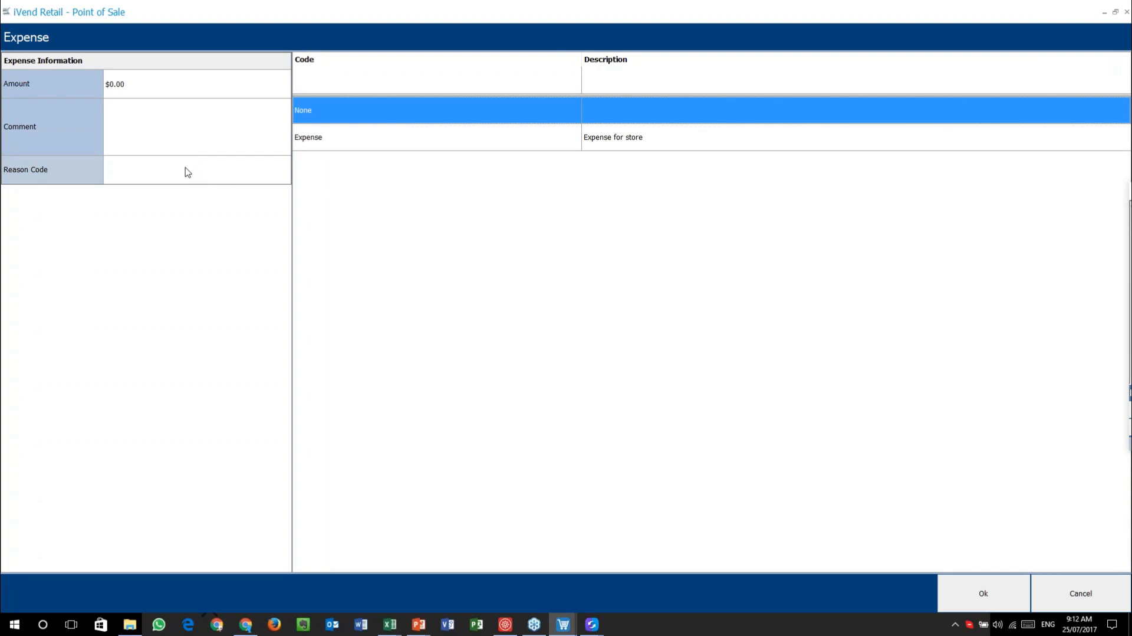
click(509, 628)
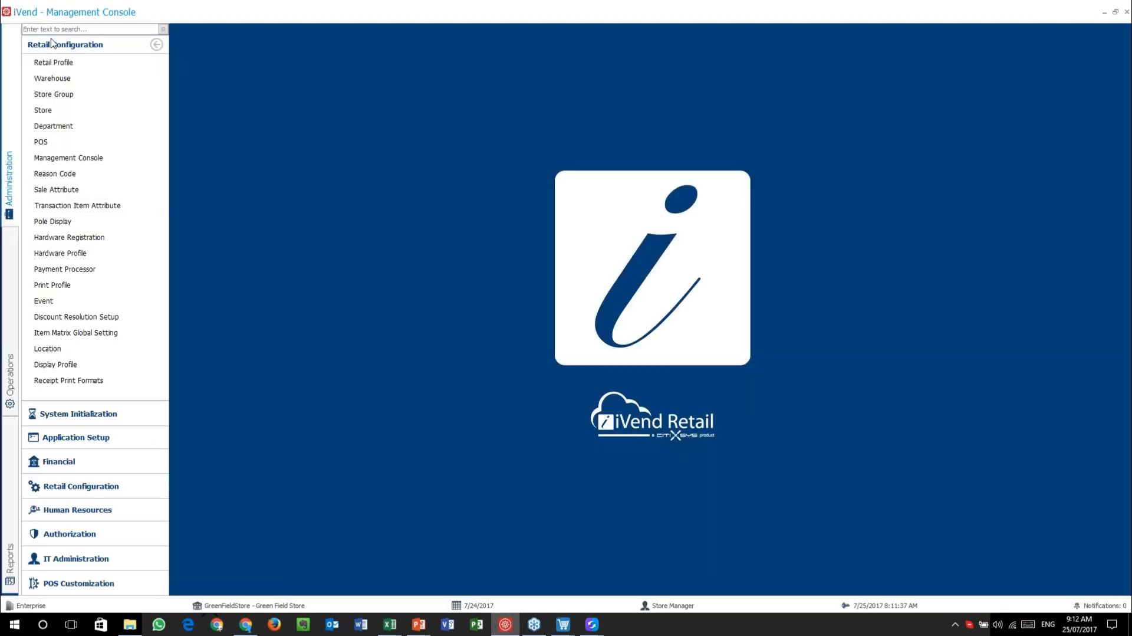
- Open the Default Profile from the Retail Profile list and glance at Discount Details
click(53, 62)
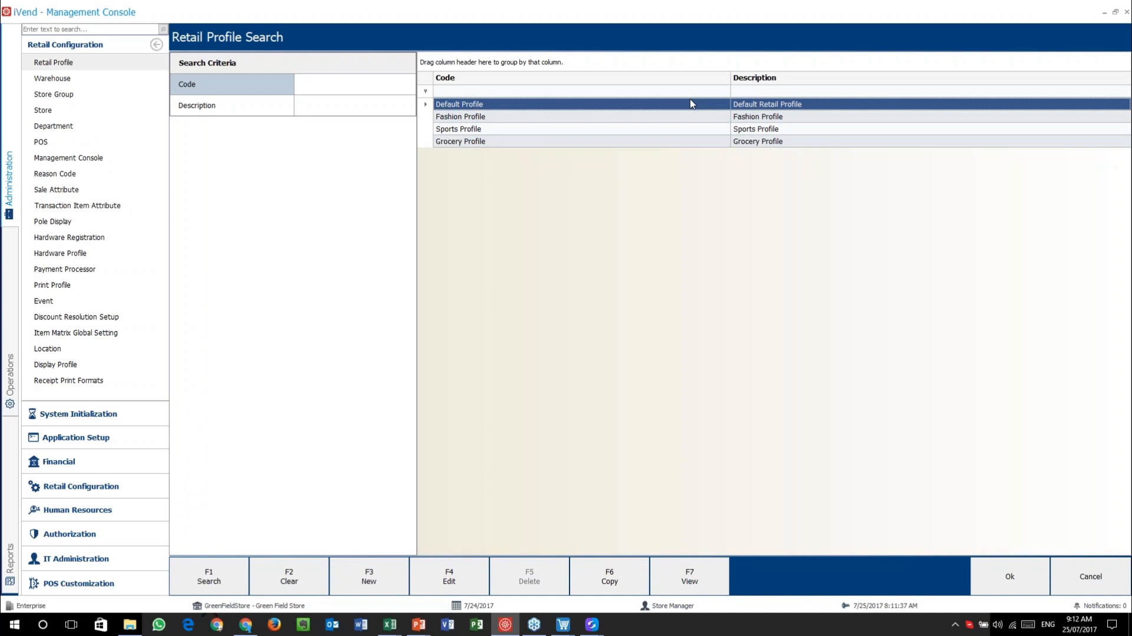
double_click(692, 104)
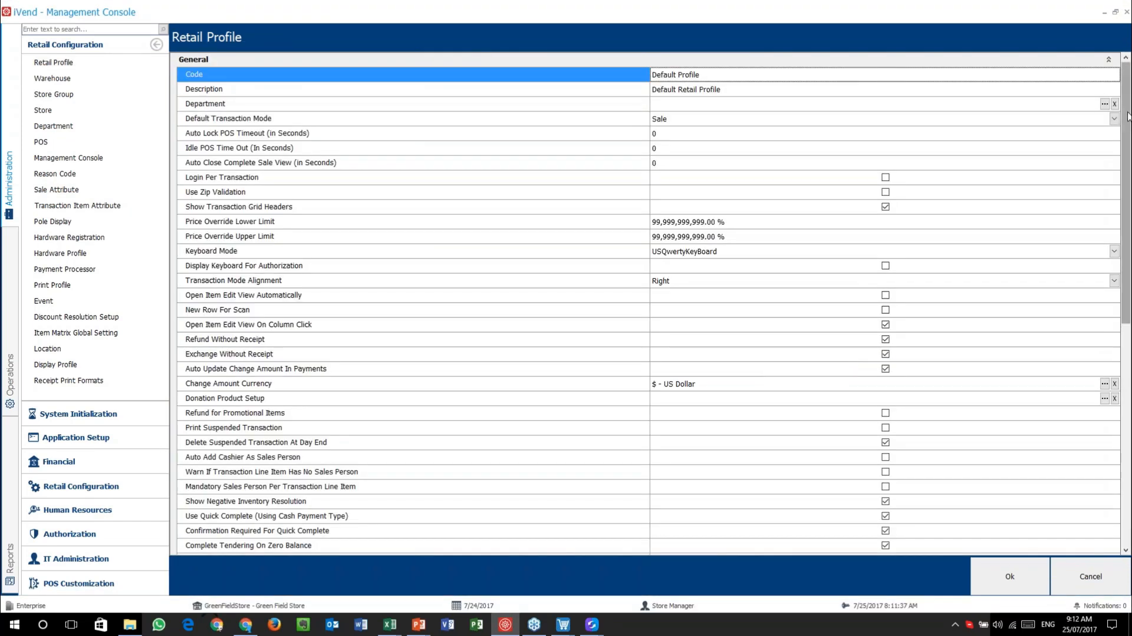
drag(1127, 217, 1130, 439)
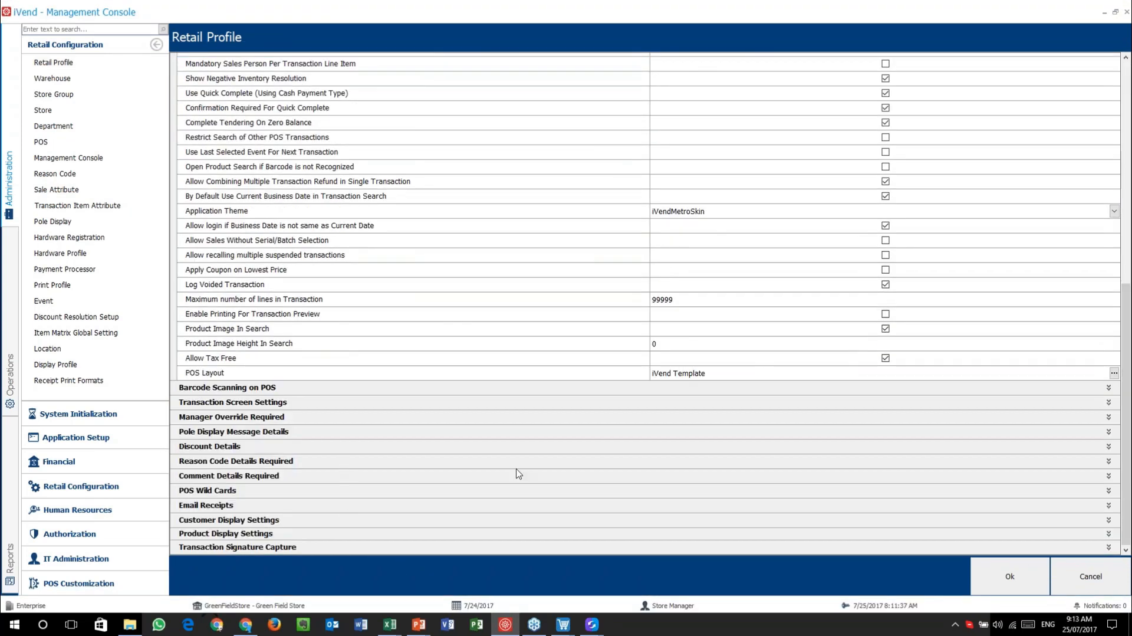
click(1108, 449)
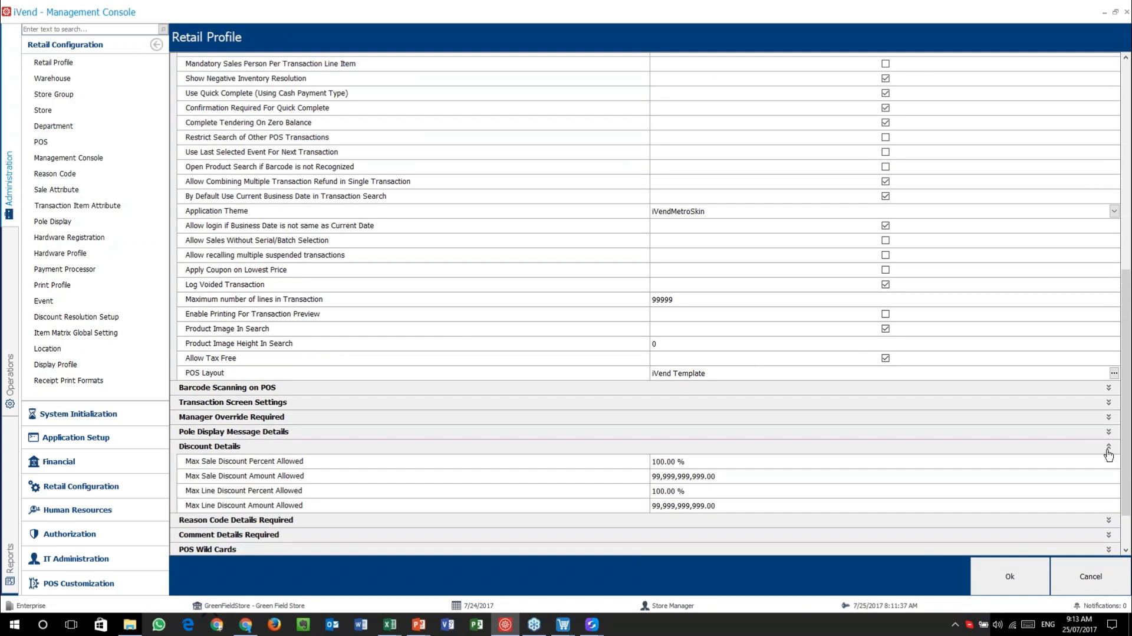
click(1108, 447)
- Review the Reason Code and Comment Details Required settings, then return to POS Expense
click(1108, 461)
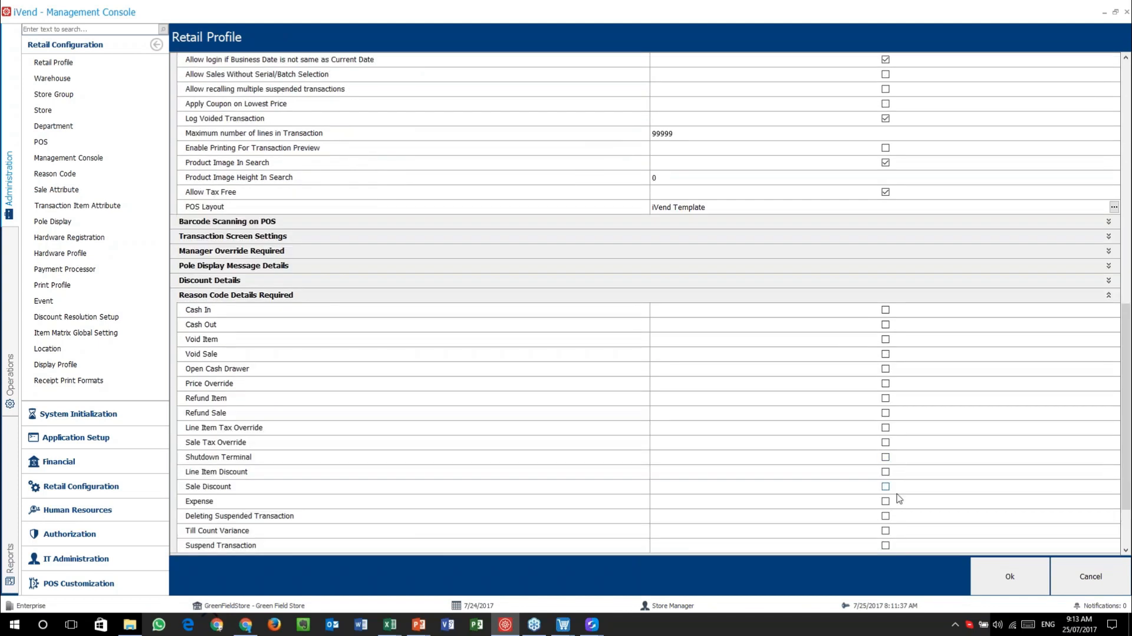
scroll(755, 454, down, 2)
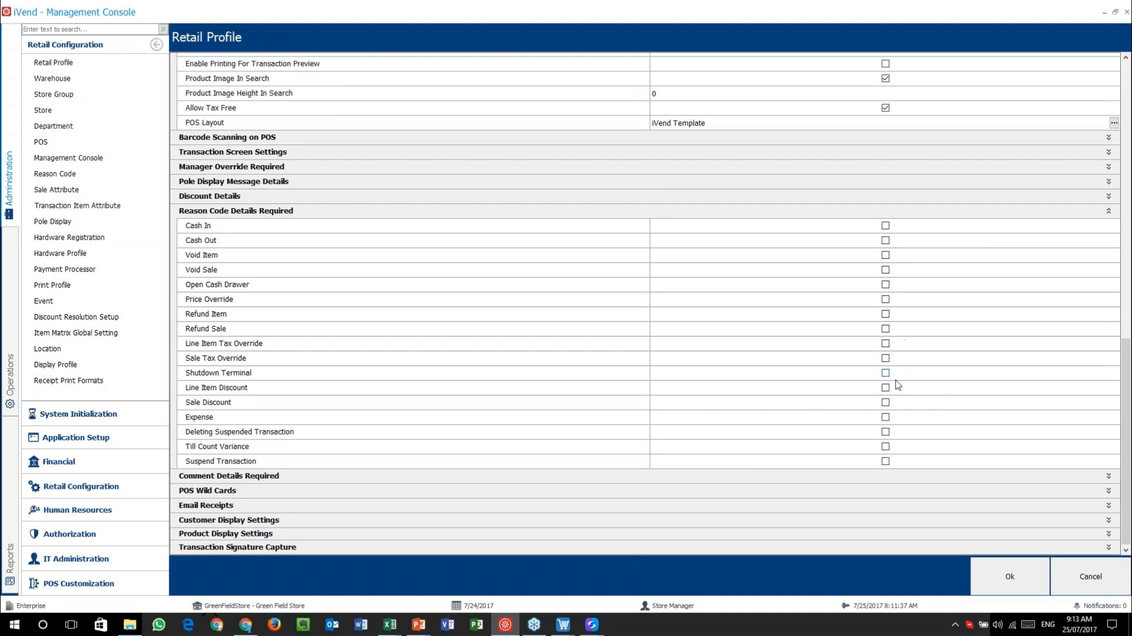
click(1108, 475)
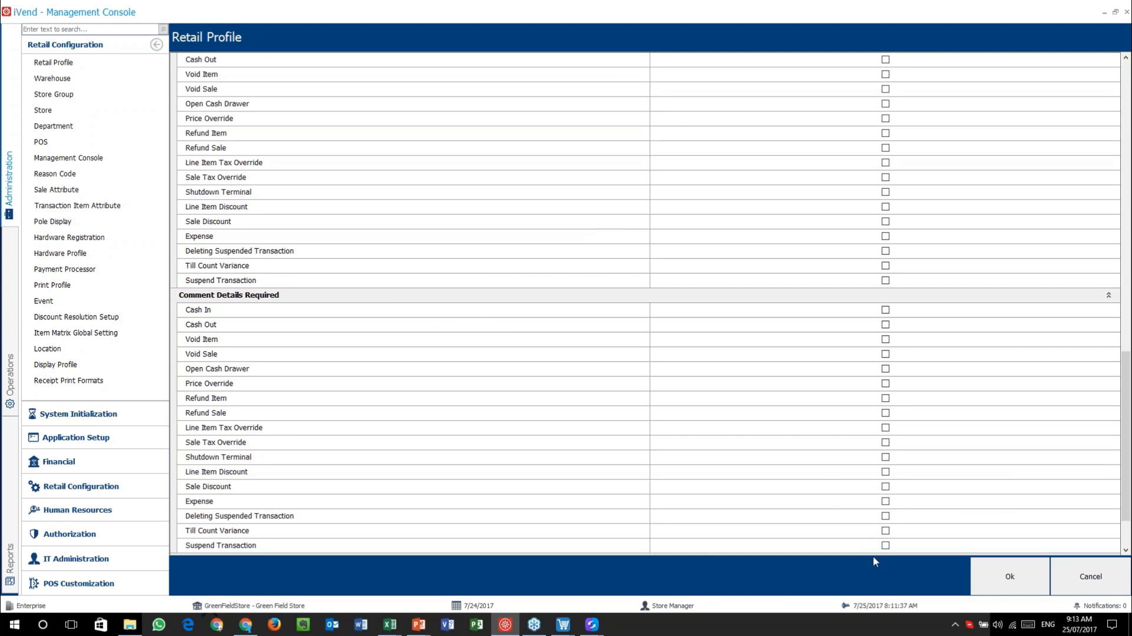
click(1108, 296)
click(1106, 208)
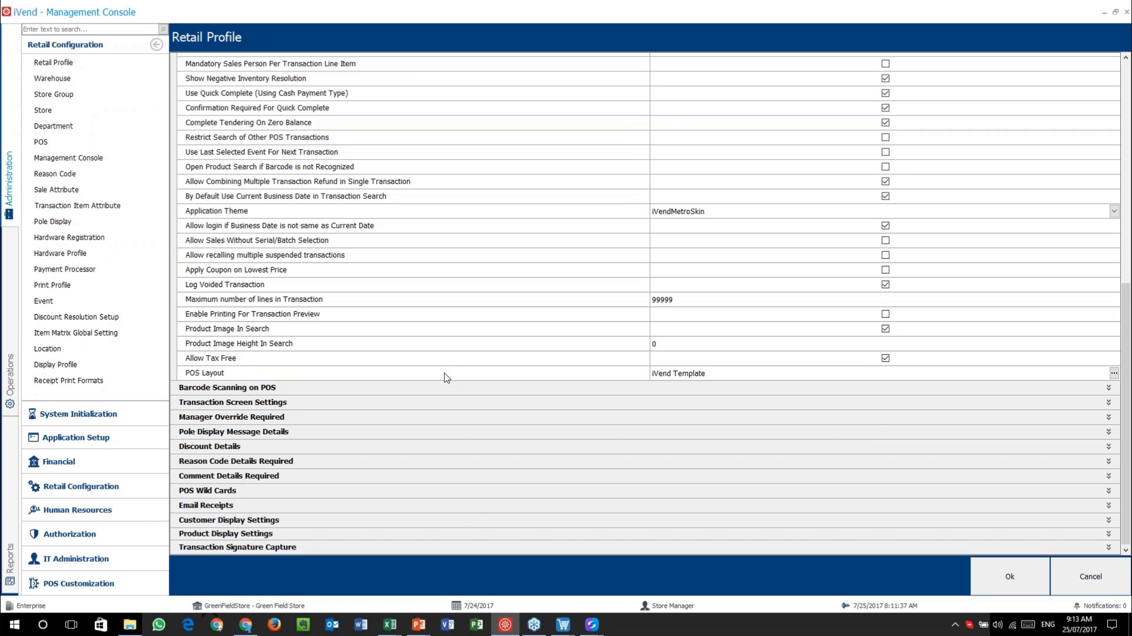
click(563, 624)
click(552, 578)
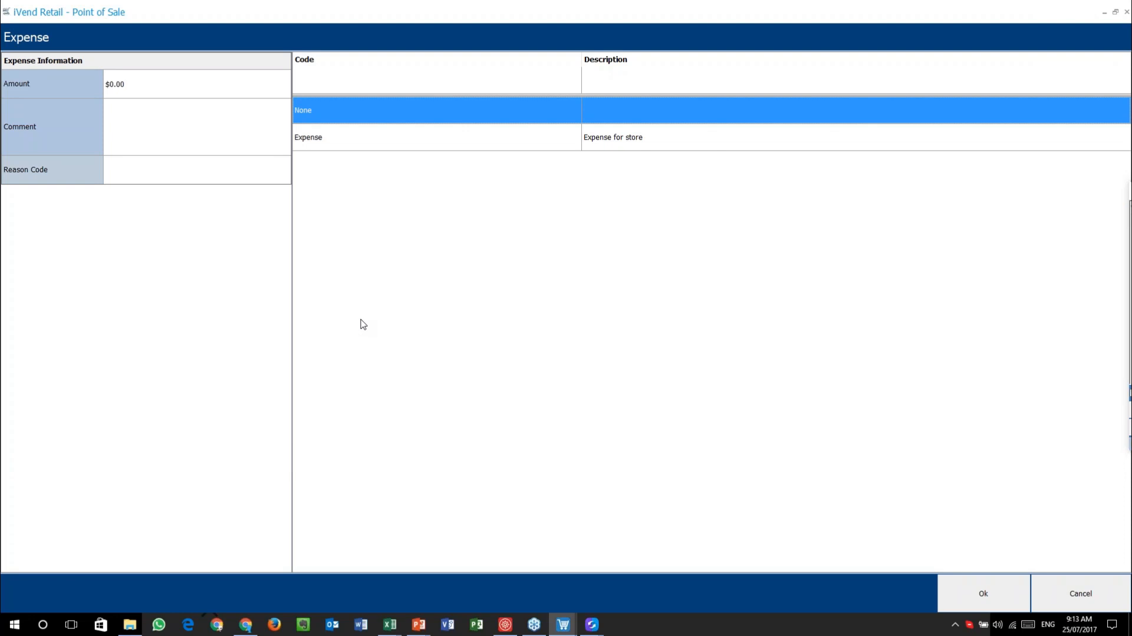
- Pick the Expense reason code, then cancel back to the $64.80 Mens Ralp Lauren Suit sale
click(345, 139)
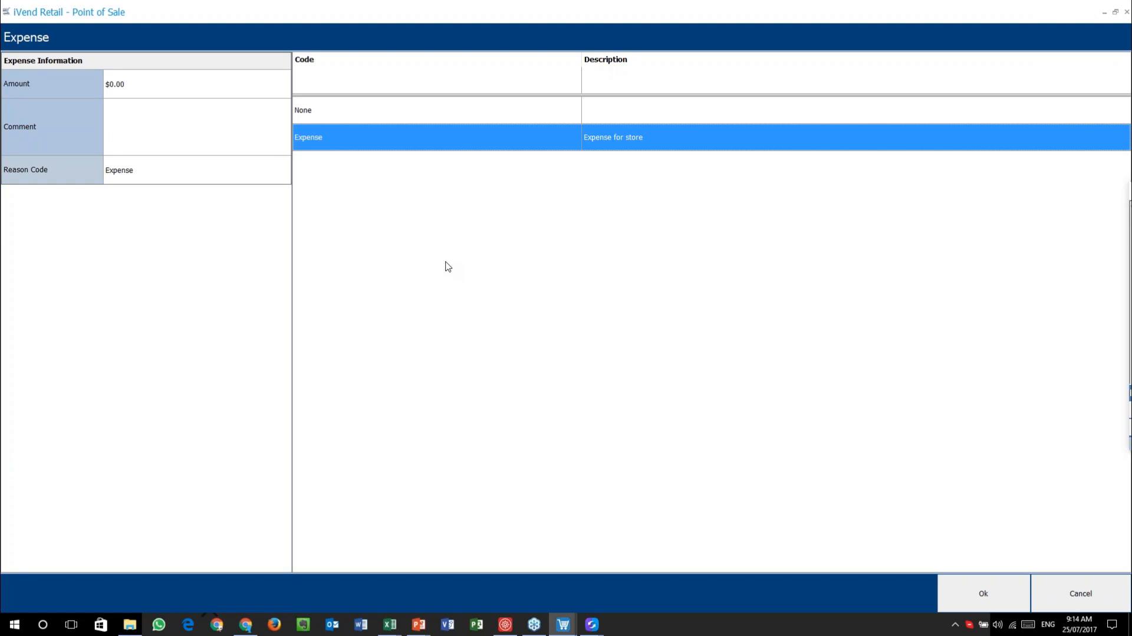
click(1088, 599)
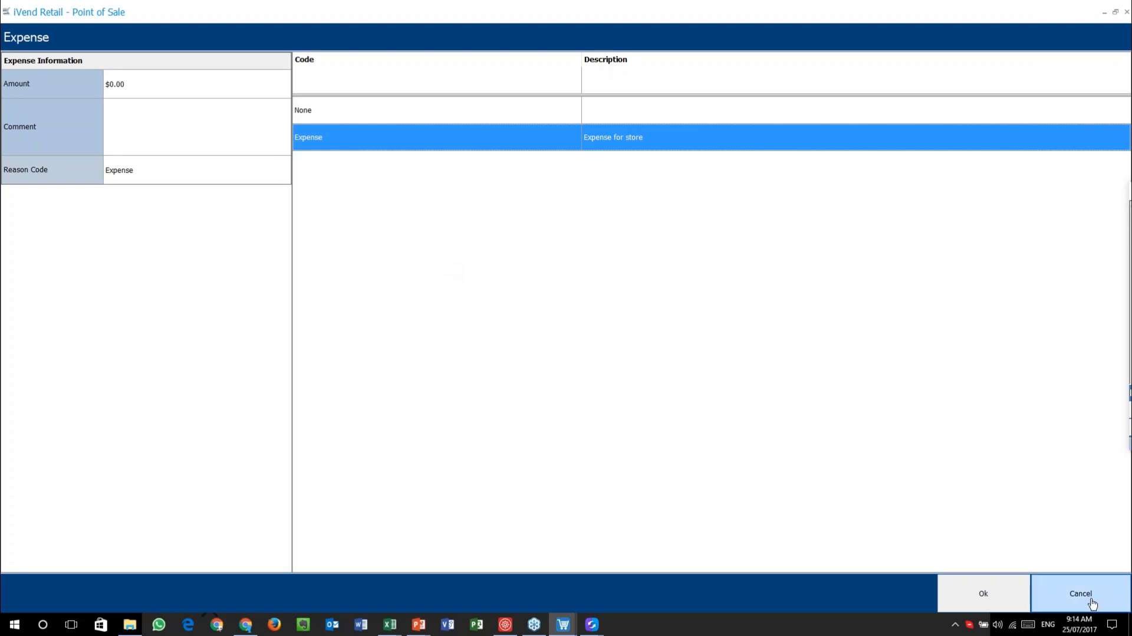
click(1092, 601)
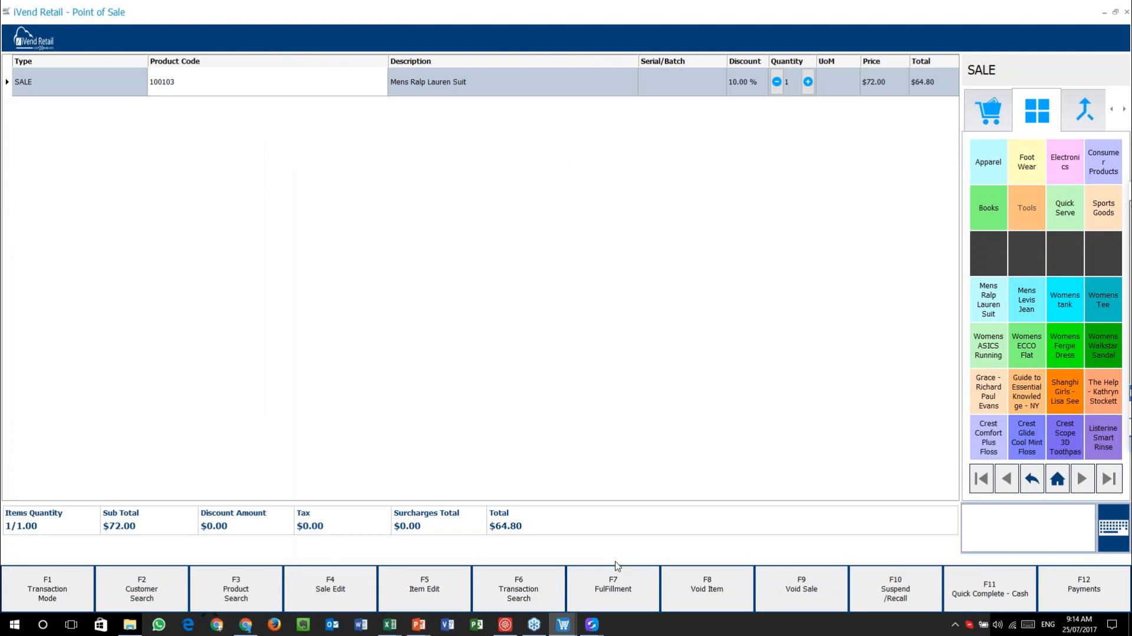
- Bring the PowerPoint slide show forward, ending on the Reason Code slide
mouse_move(418, 623)
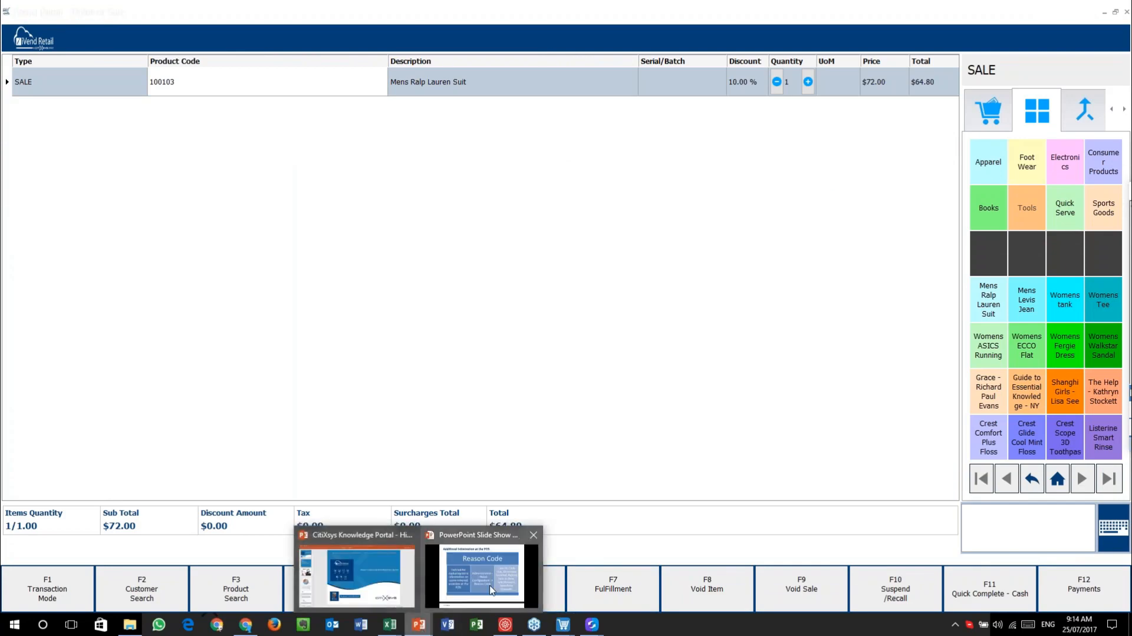
click(490, 589)
key(Right)
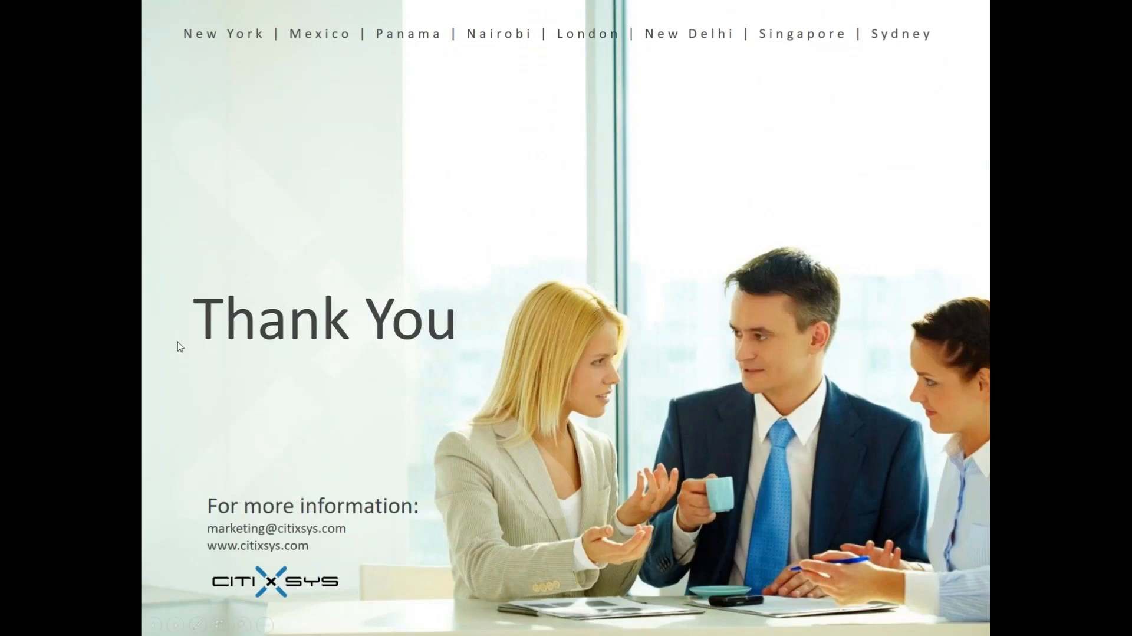
key(Left)
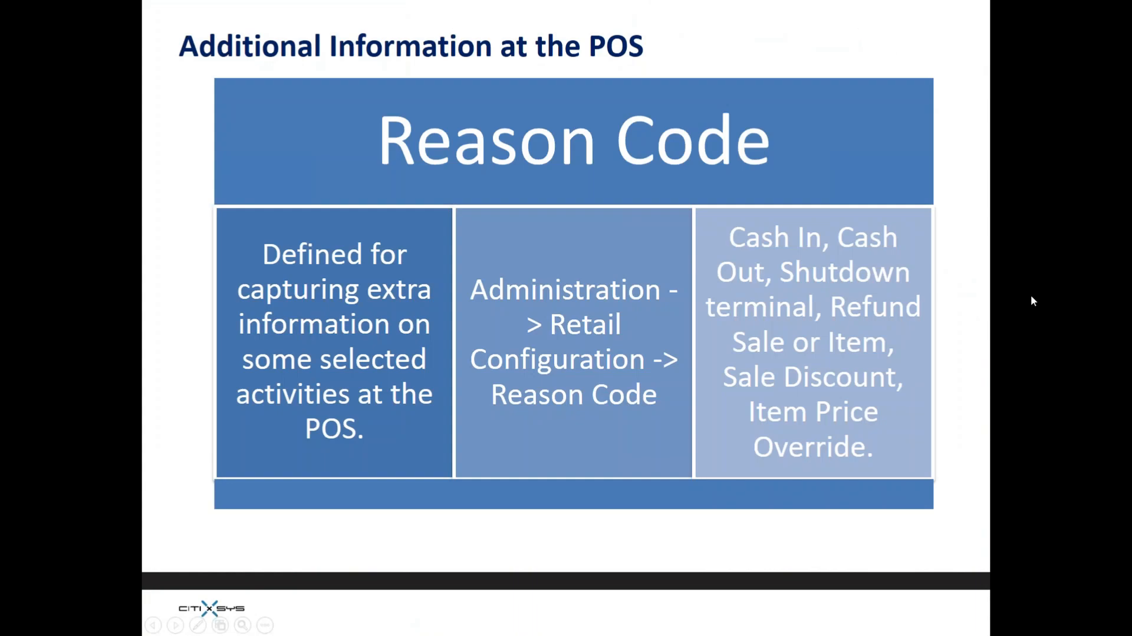